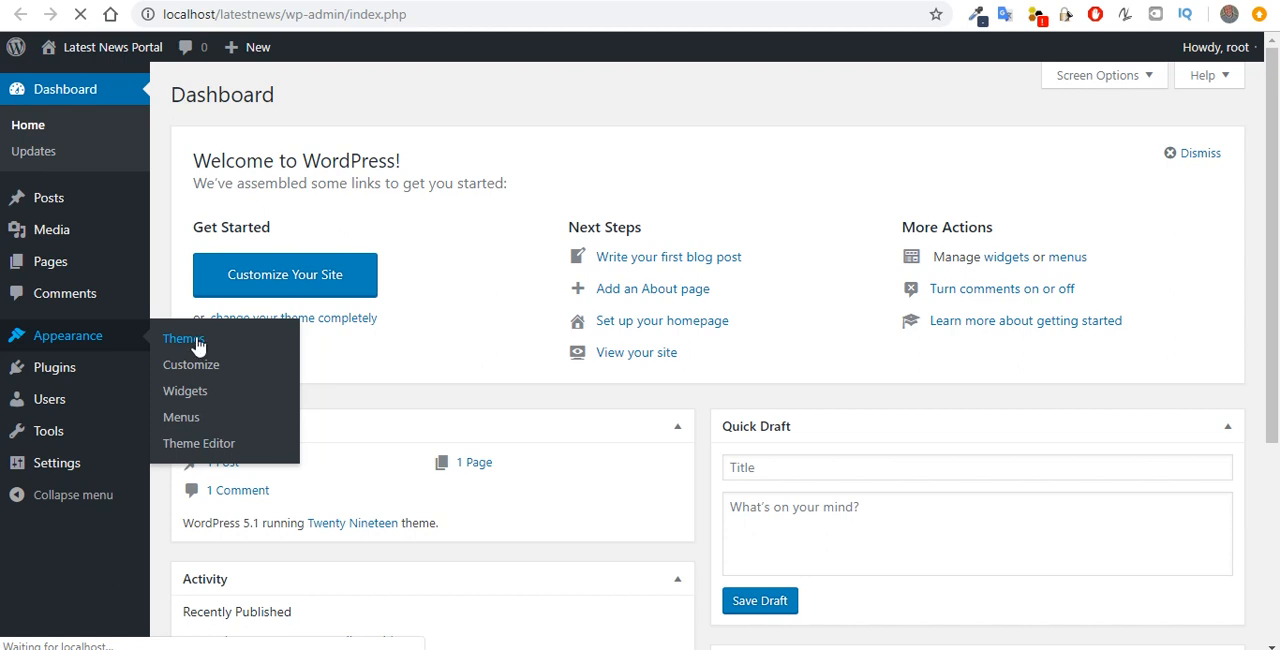
Open the upload form for installing a new theme from a .zip file.
left_click(197, 343)
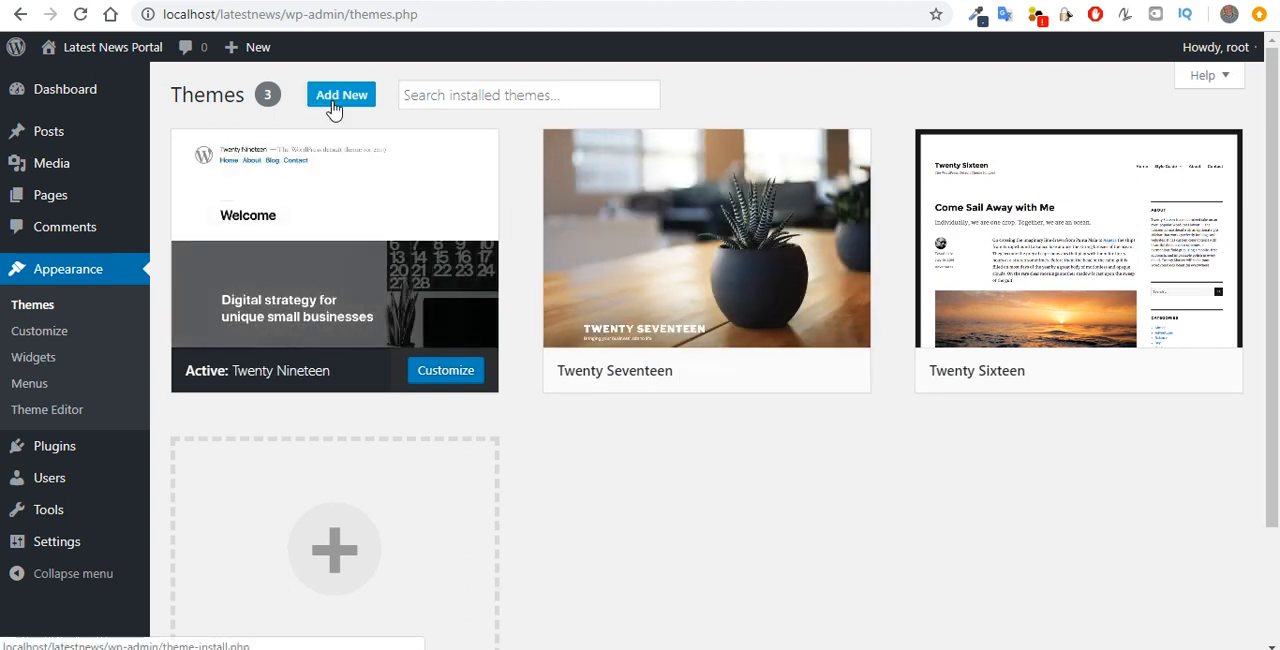
left_click(334, 110)
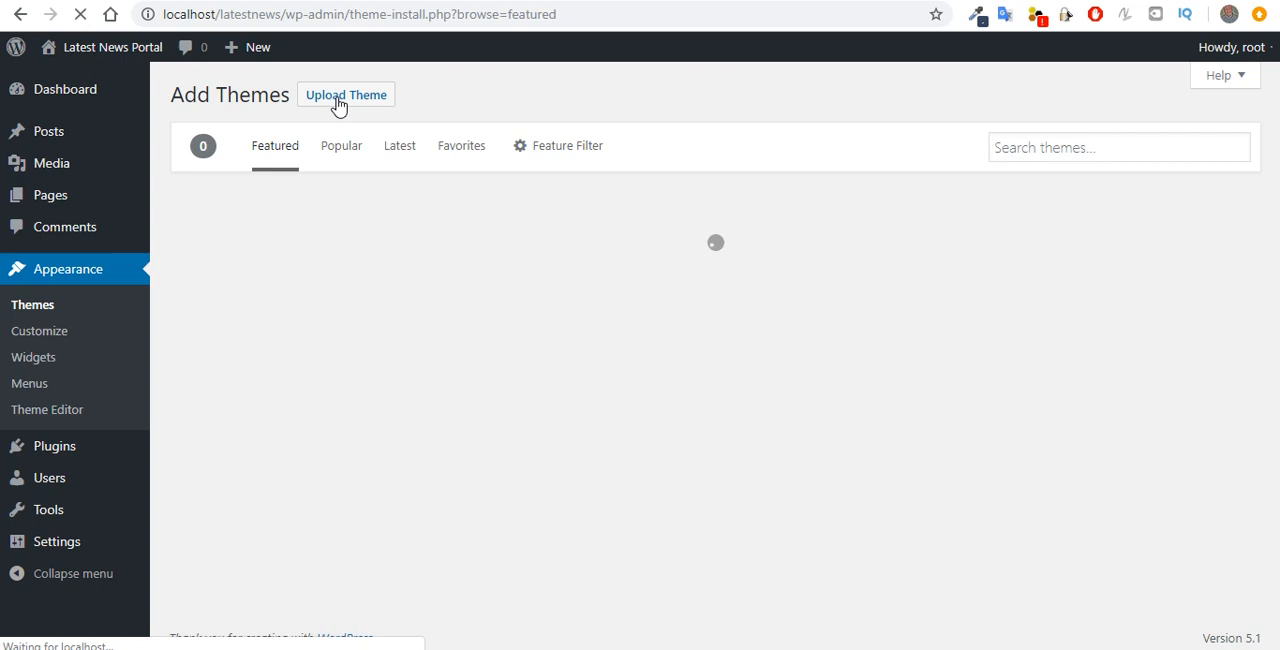
left_click(340, 98)
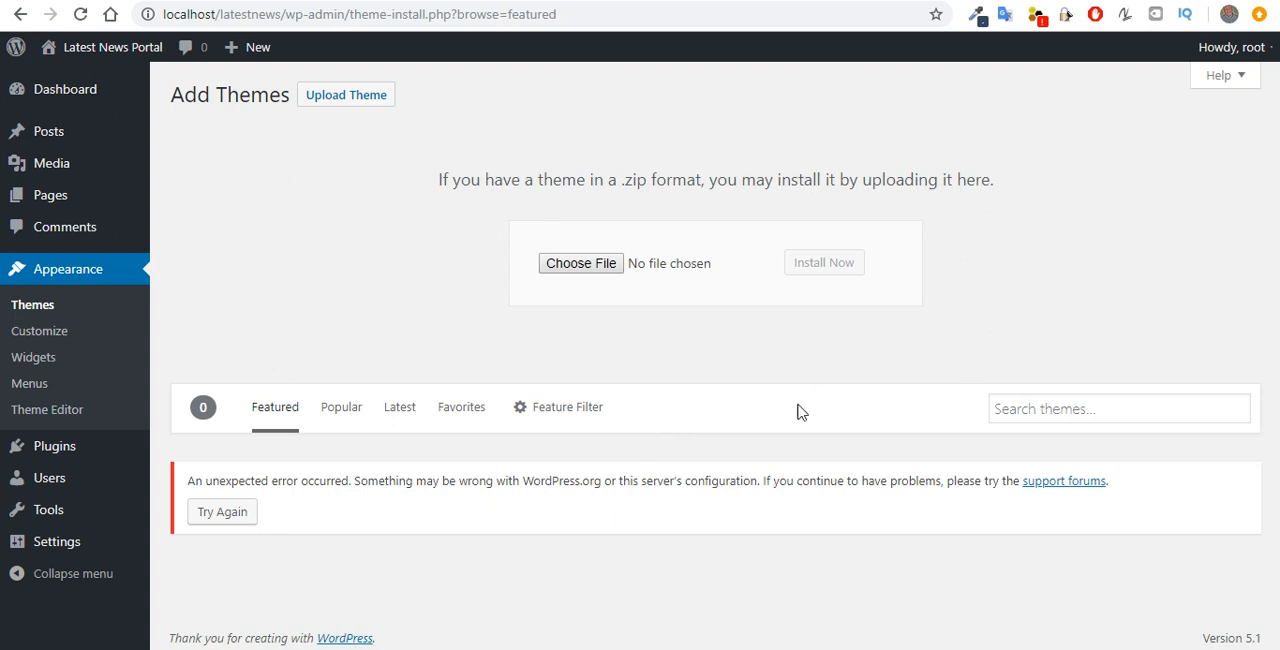
Switch to the blank Word document and place the cursor in its page.
key("alt+Tab")
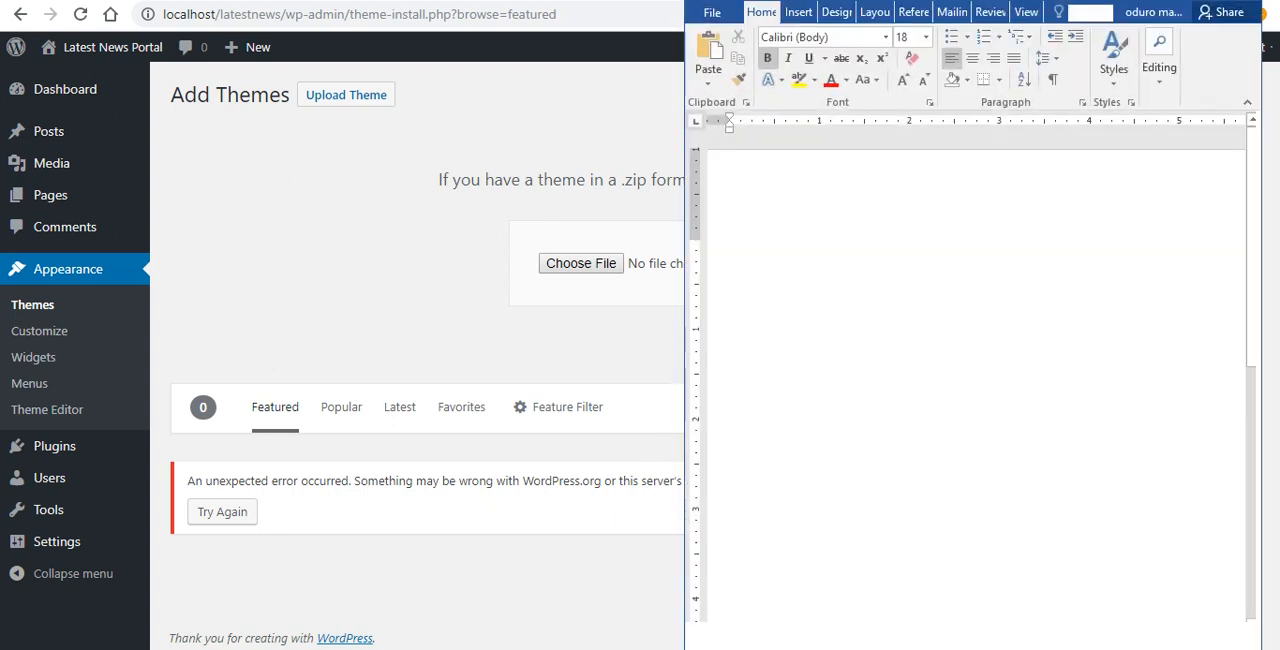
left_click(900, 220)
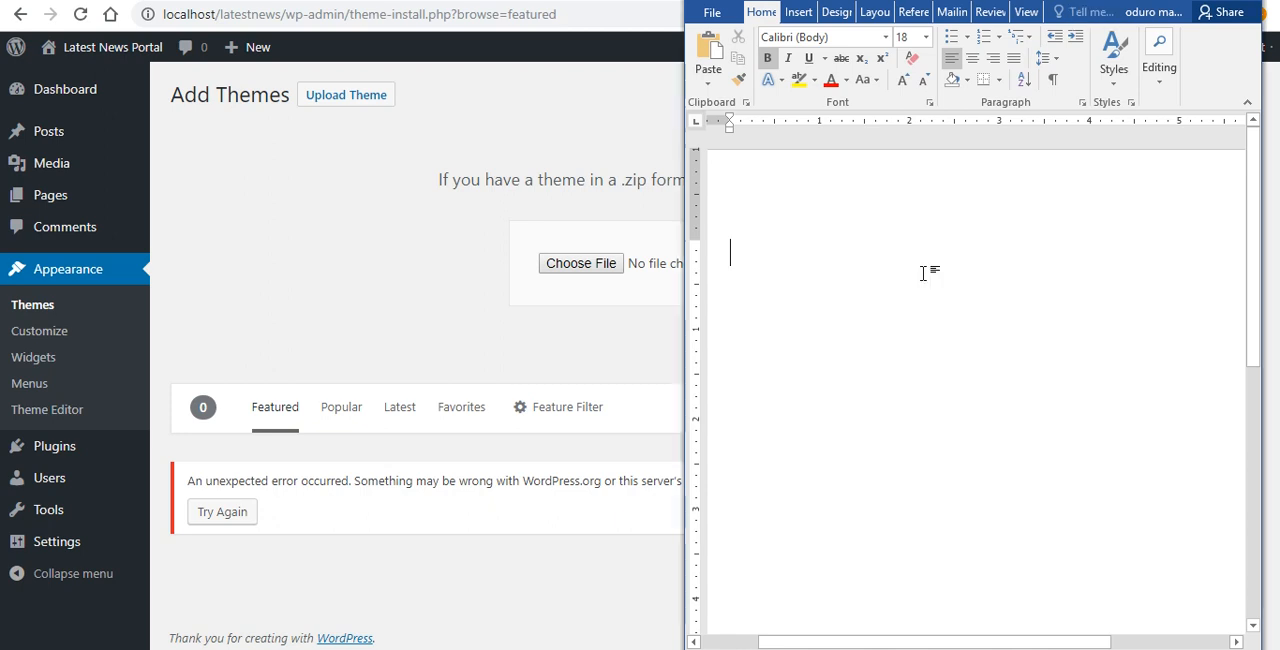
Write "This is one way of uploading your theme" as the first line of the document.
type("this")
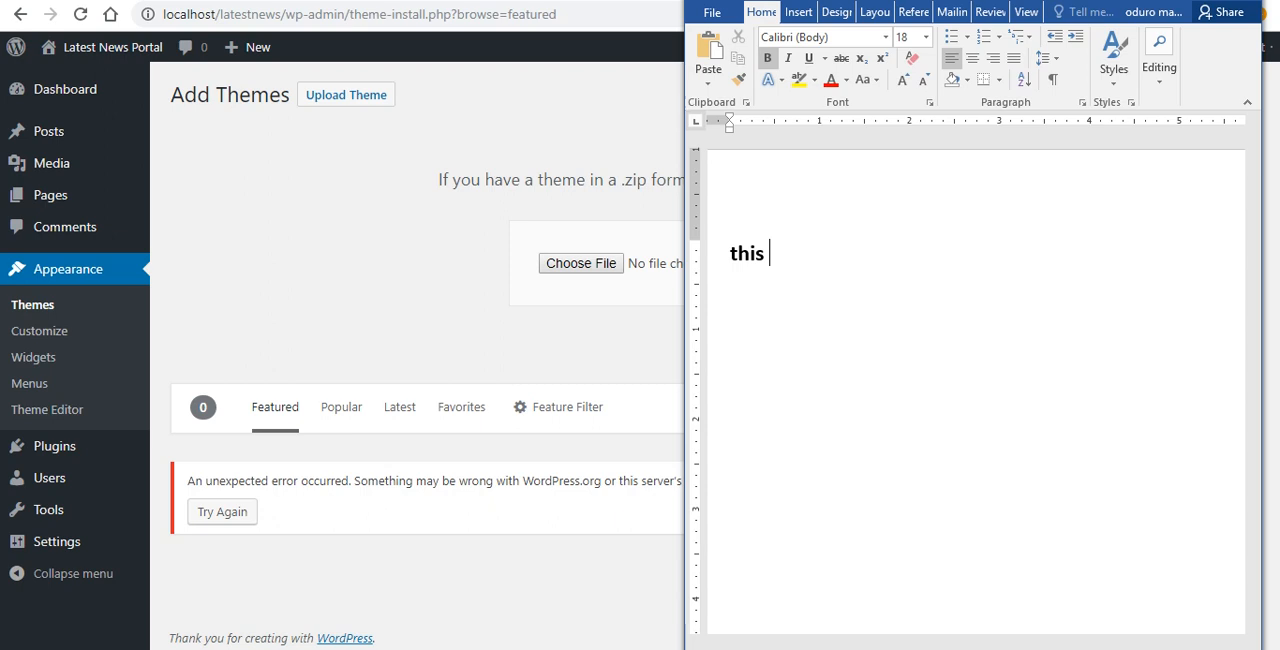
type("is")
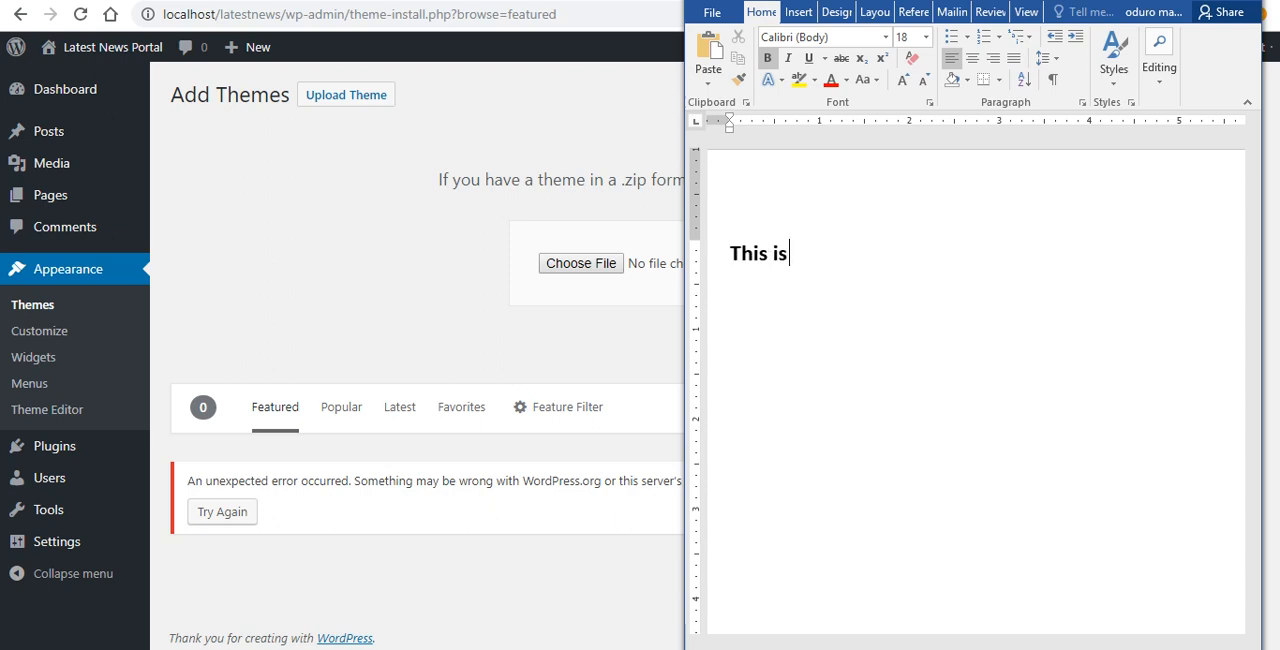
type(" one way of")
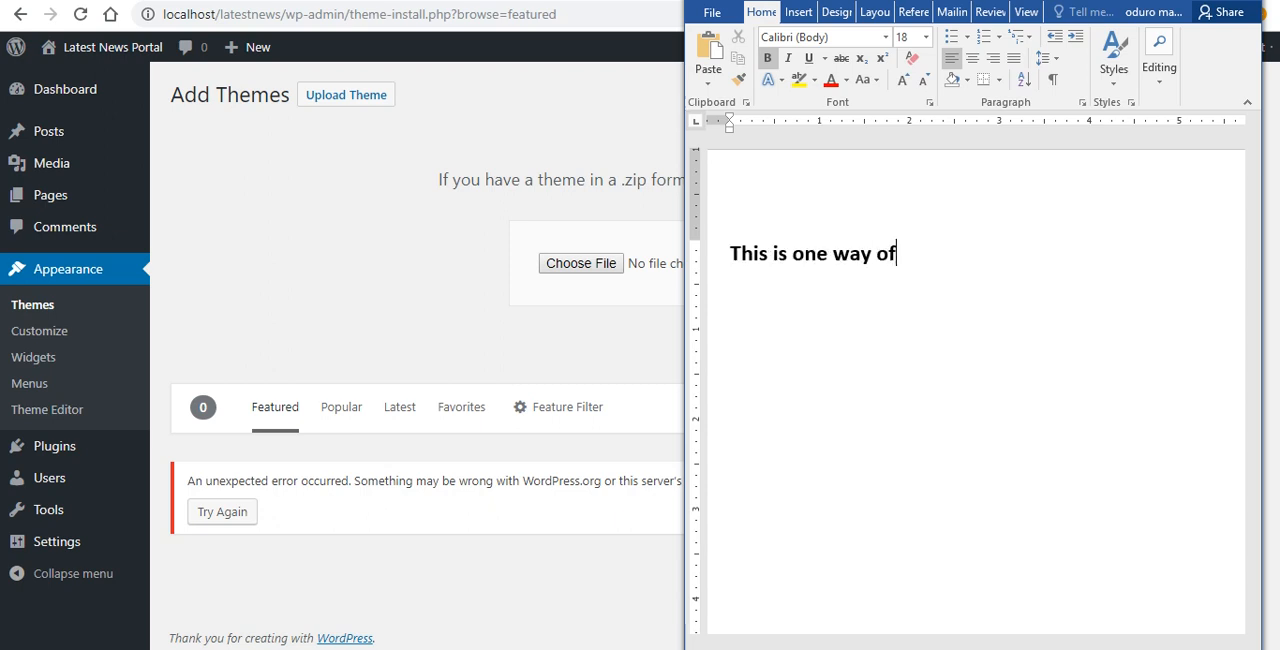
type(" uploading yo")
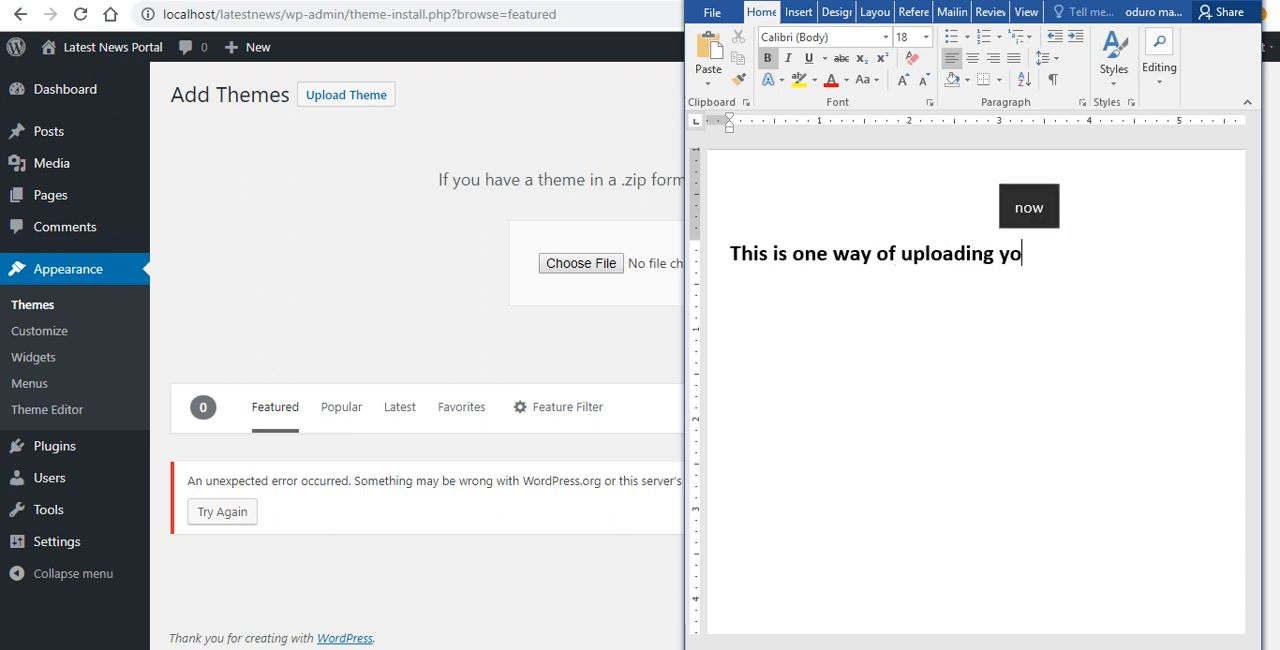
type("ur theme")
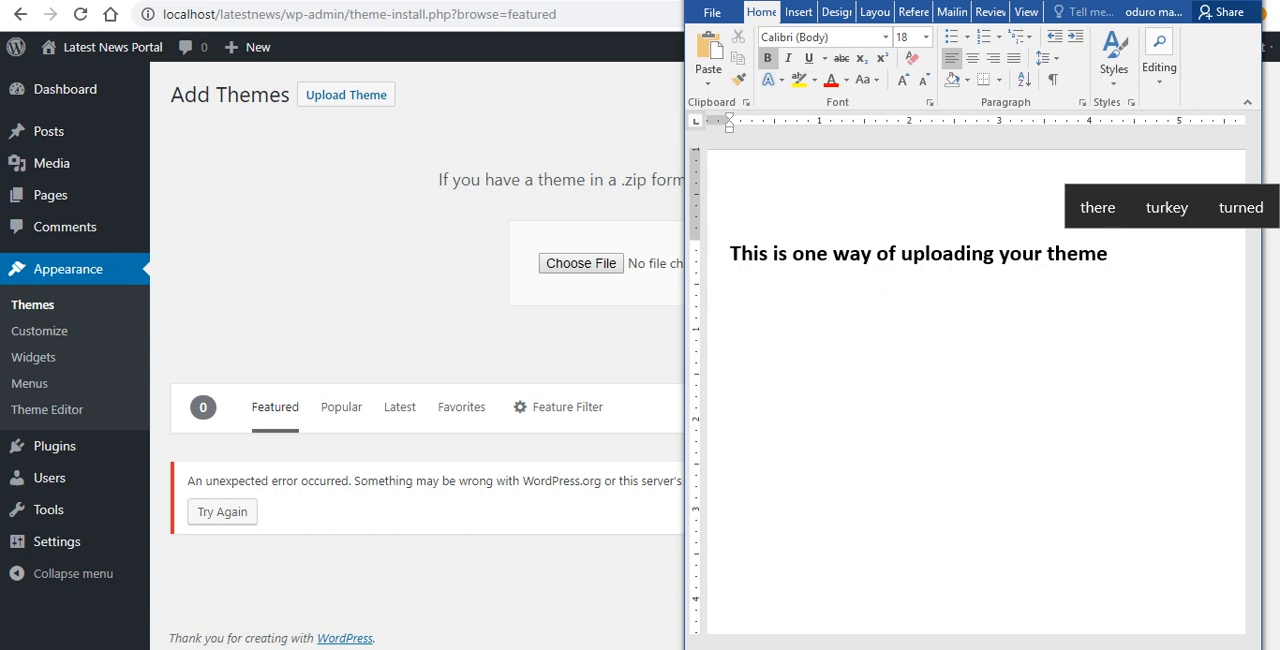
Leave a blank line and add "Hope you have got your theme downloaded right away..?" below the first sentence.
key("Return")
key("Return")
type("h")
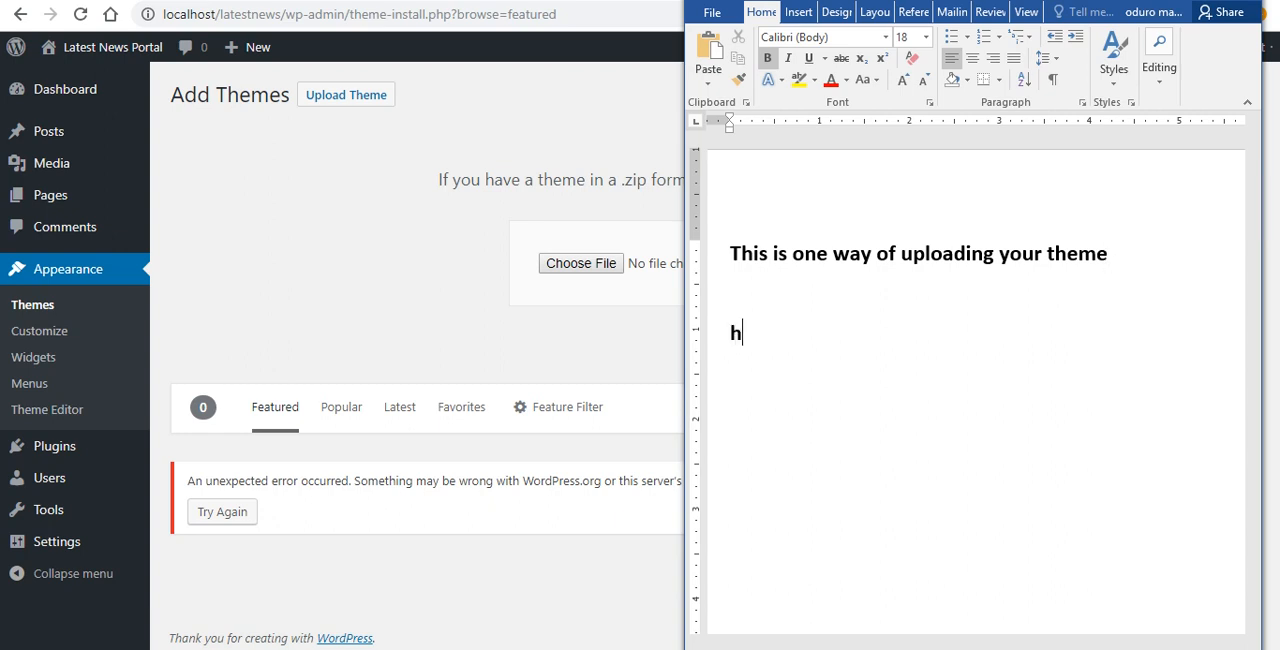
type("ope you have")
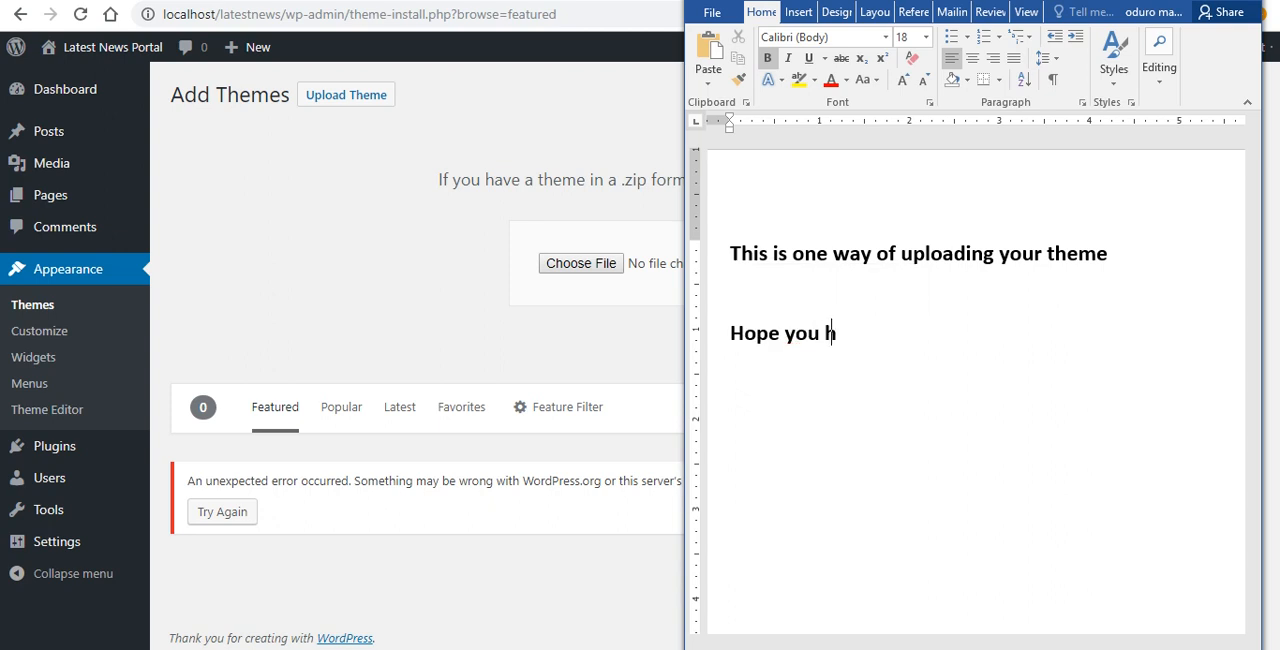
type(" g")
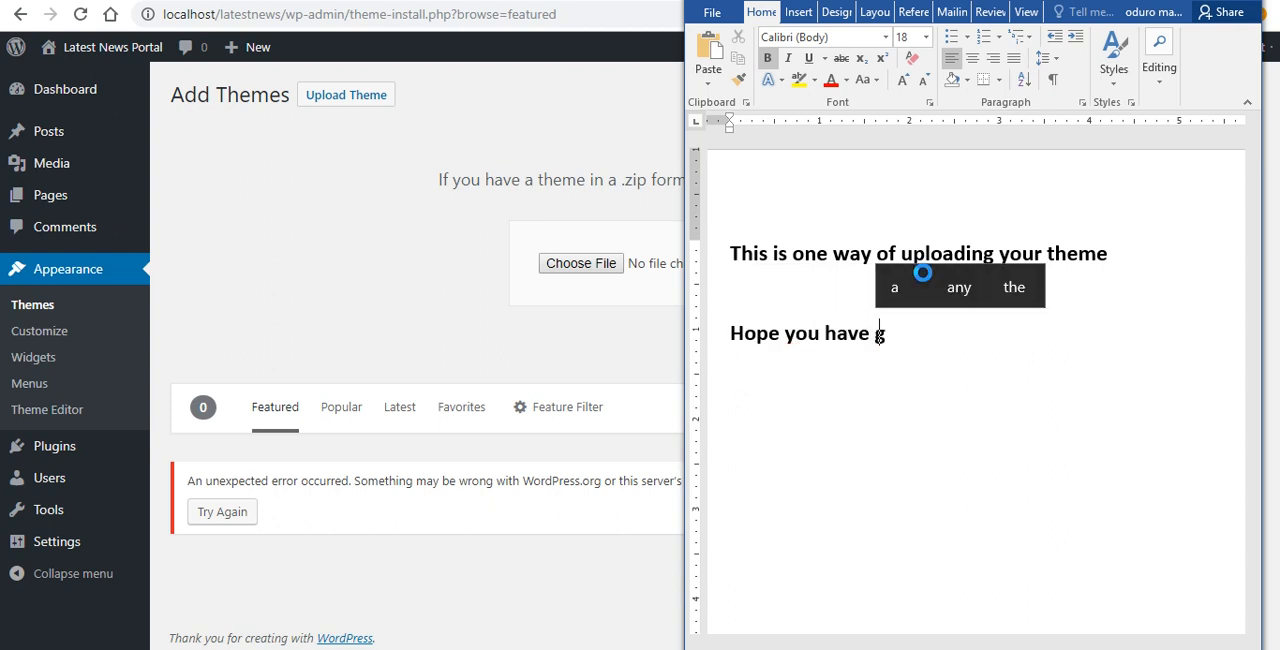
type("ot yo")
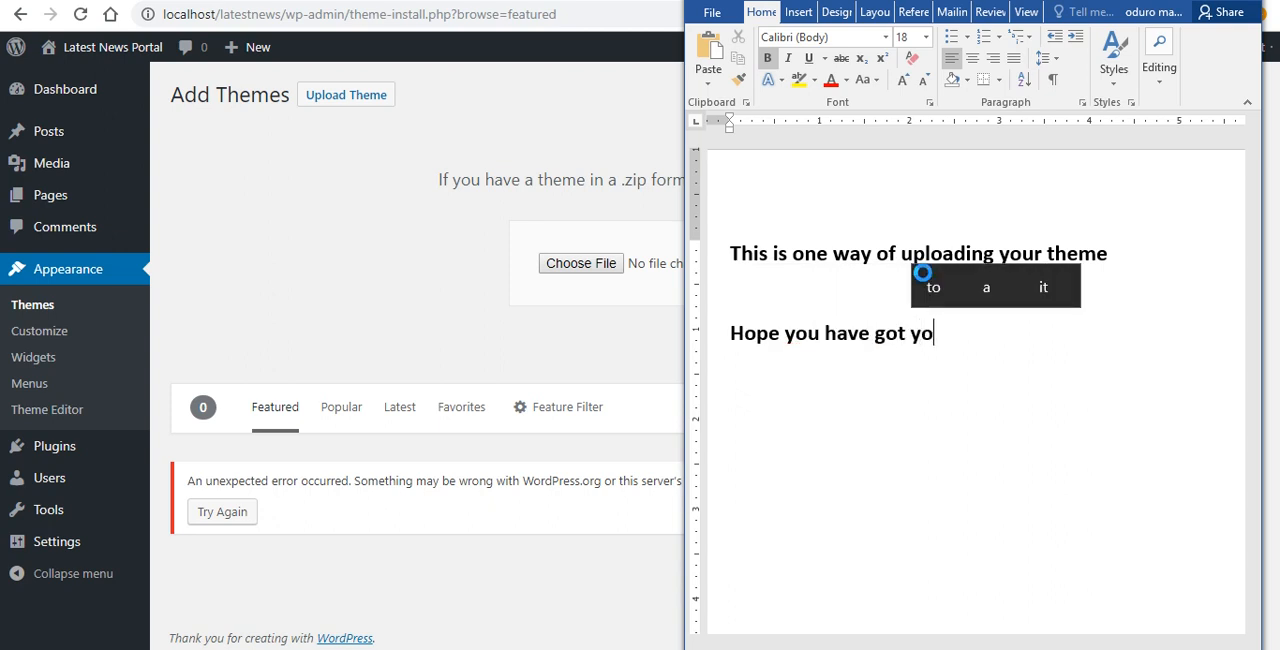
type("ur th")
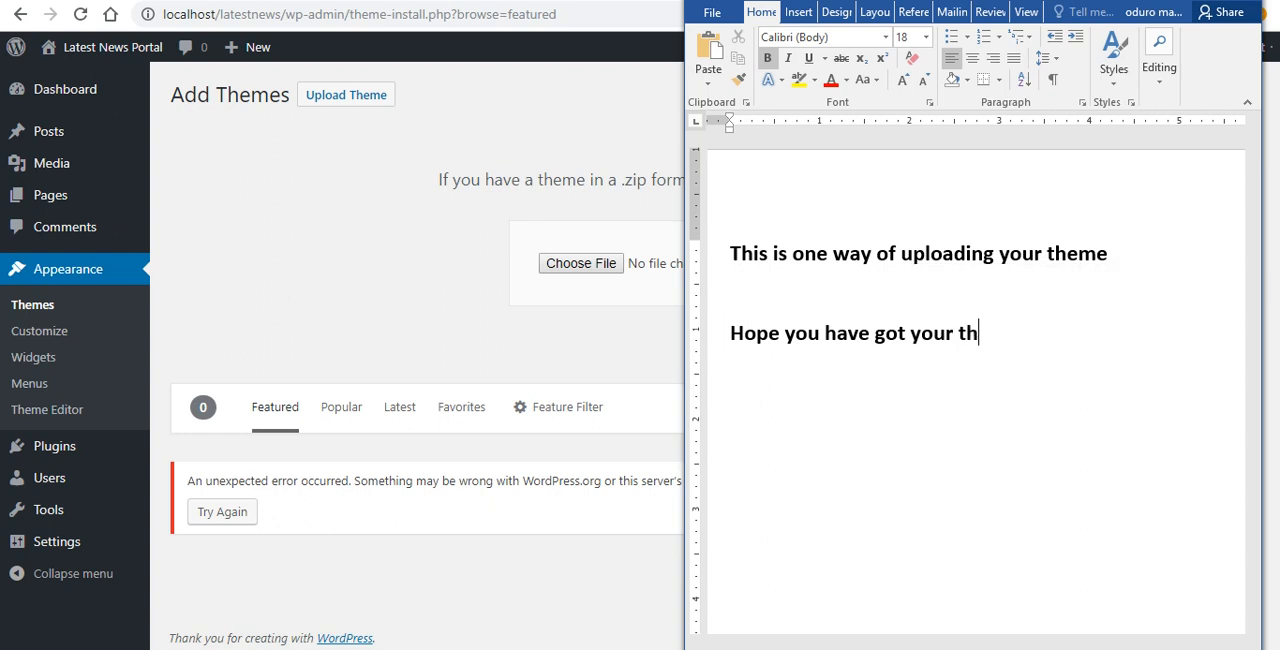
type("eme down")
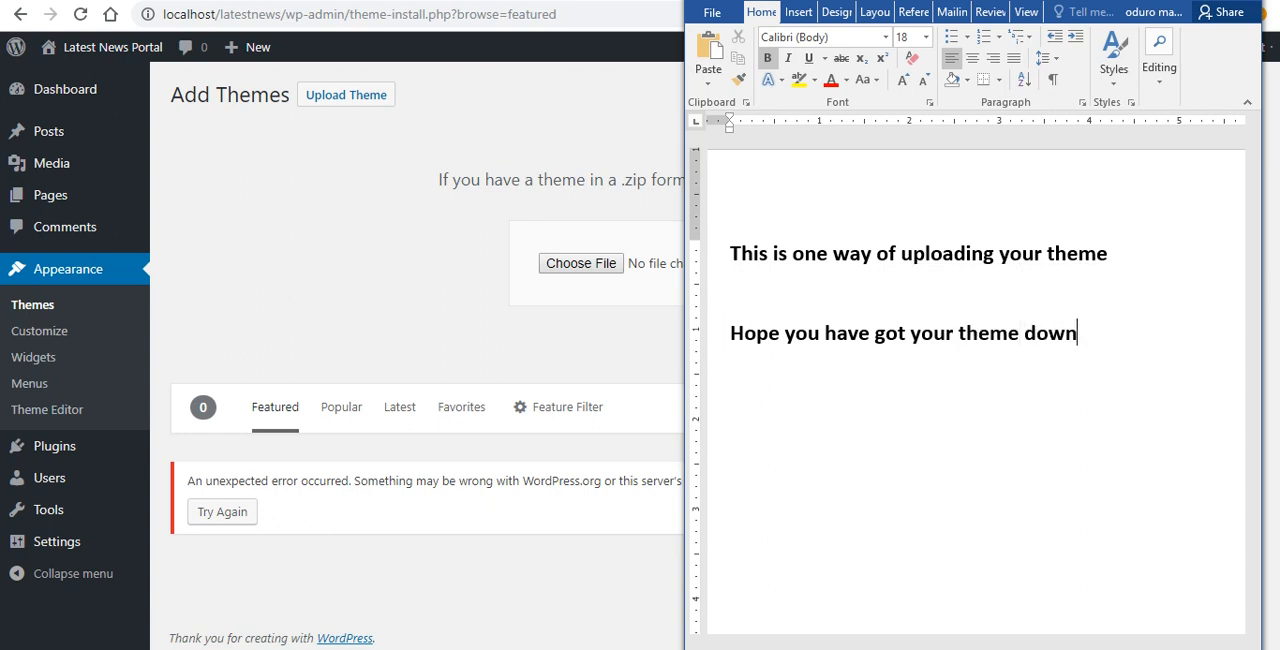
type("loaded ")
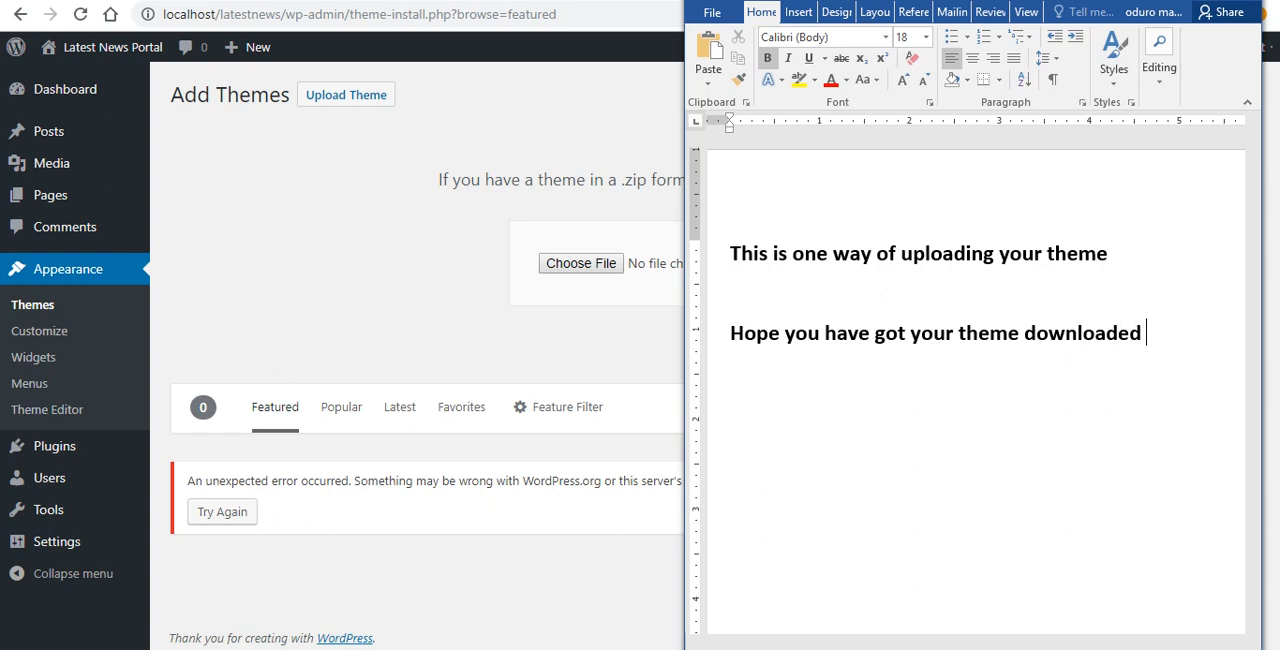
type("right a")
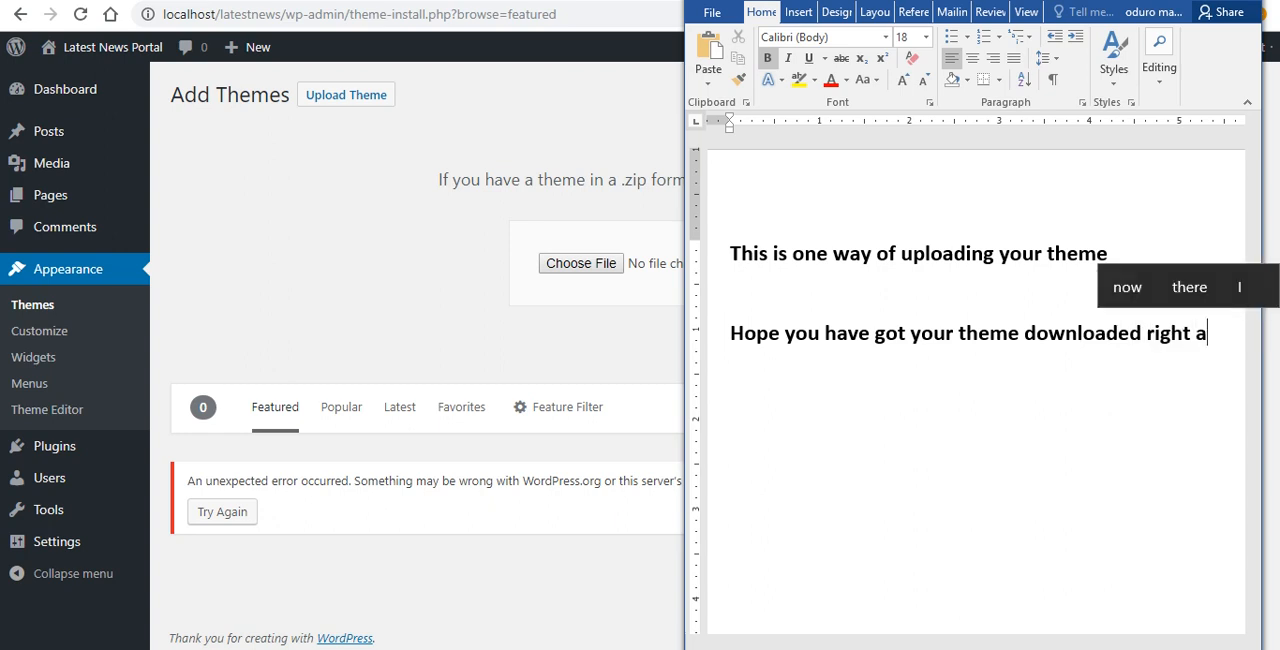
type("way..?")
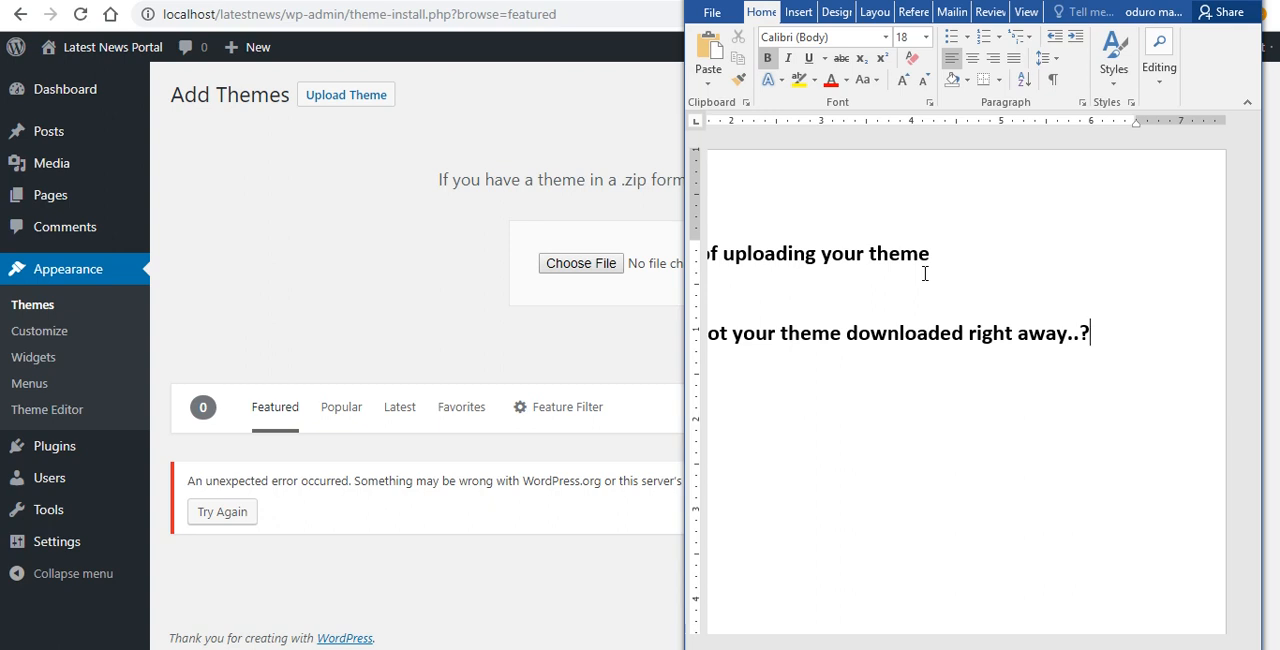
Delete all the text in the document.
left_click_drag(1114, 330, 709, 200)
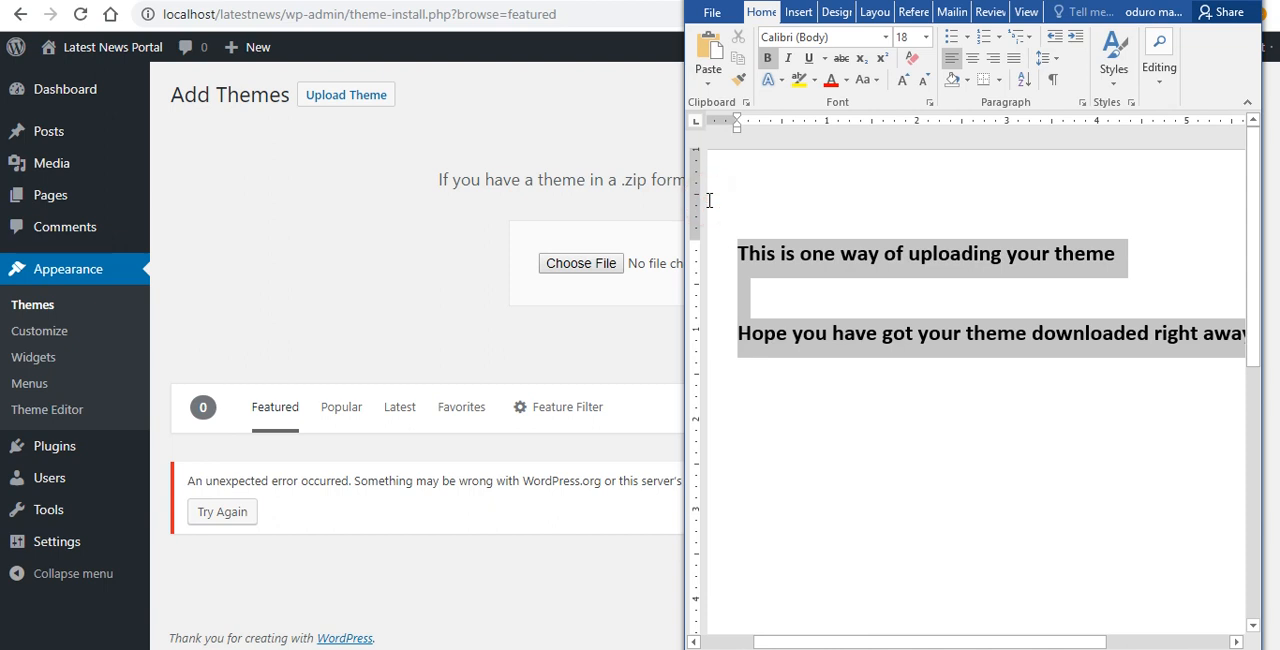
left_click(701, 201)
key("BackSpace")
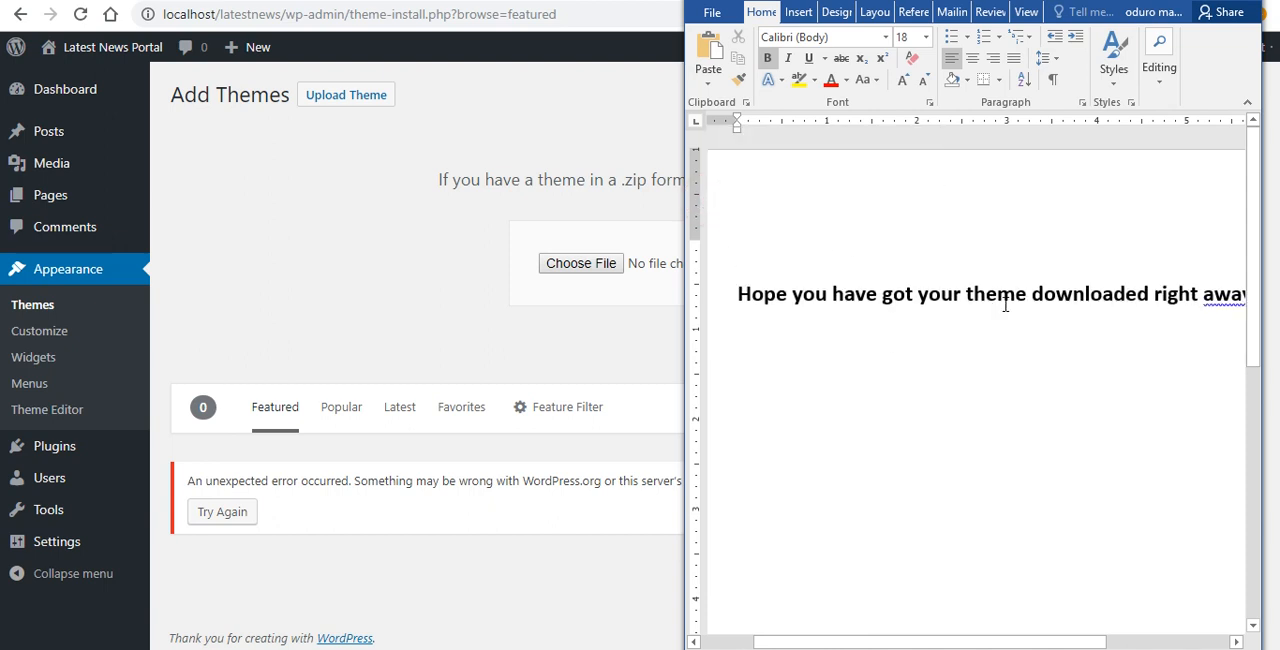
left_click(911, 300)
key("ctrl+a")
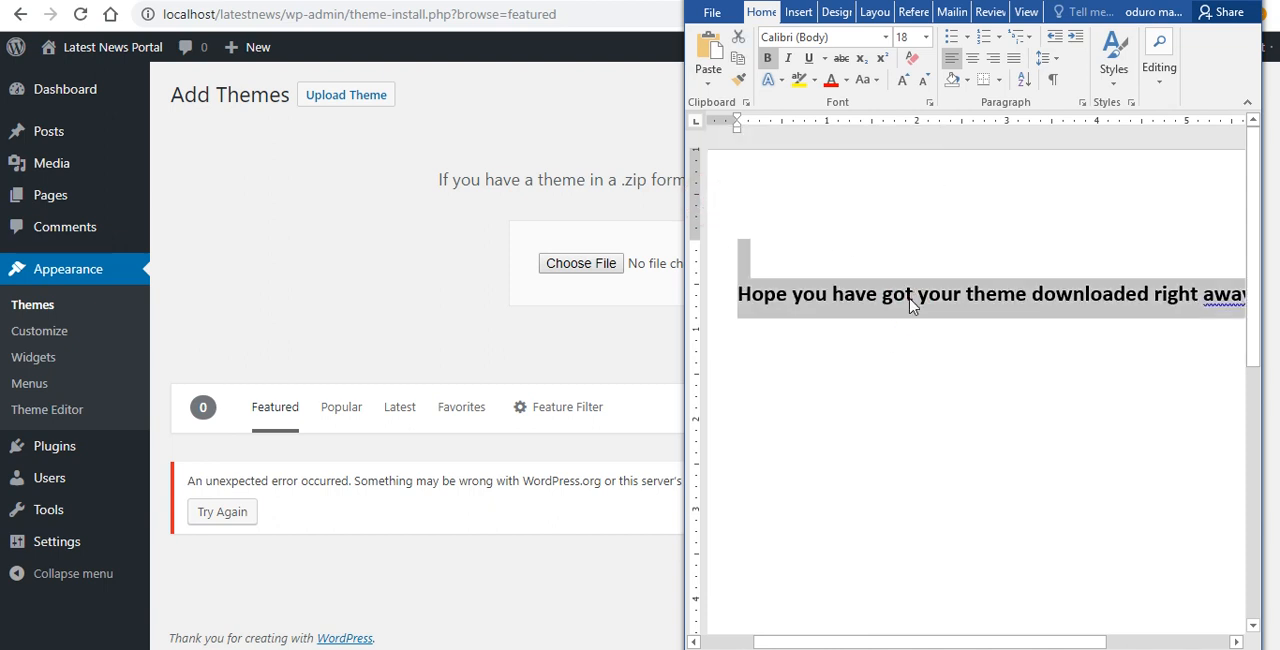
key("BackSpace")
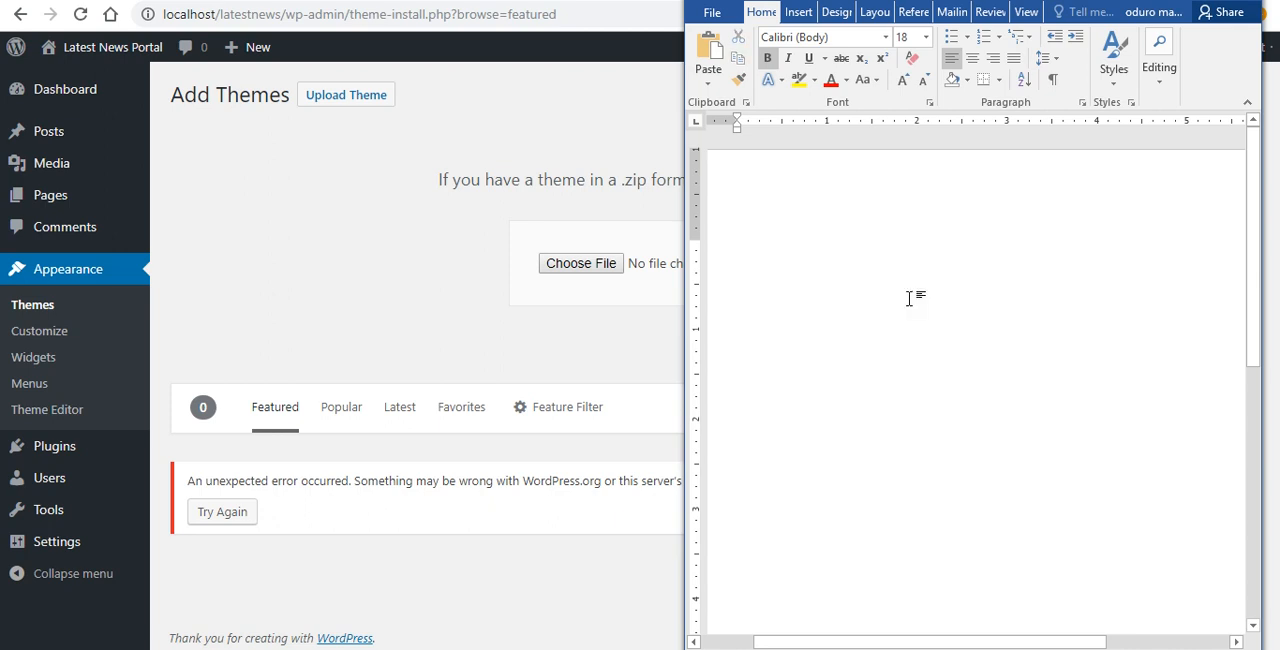
Write "Lets get the other method of uploading theme in the wordpress blog.." in the empty document.
type("lets ")
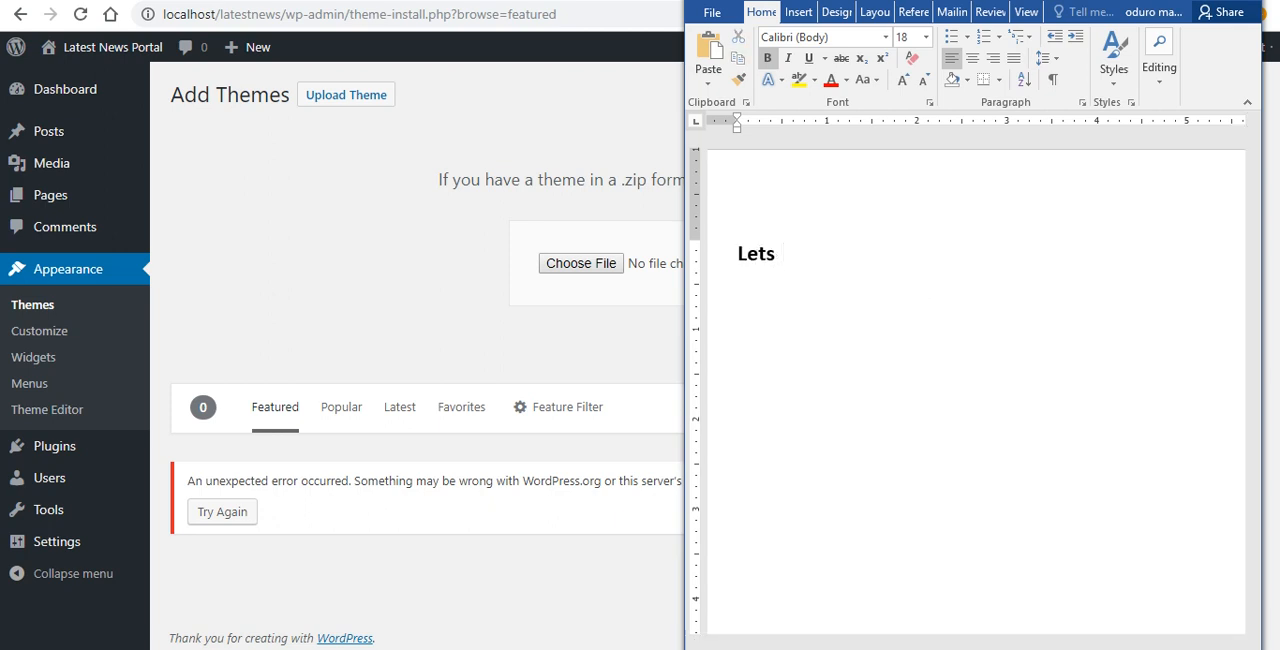
type("get the other")
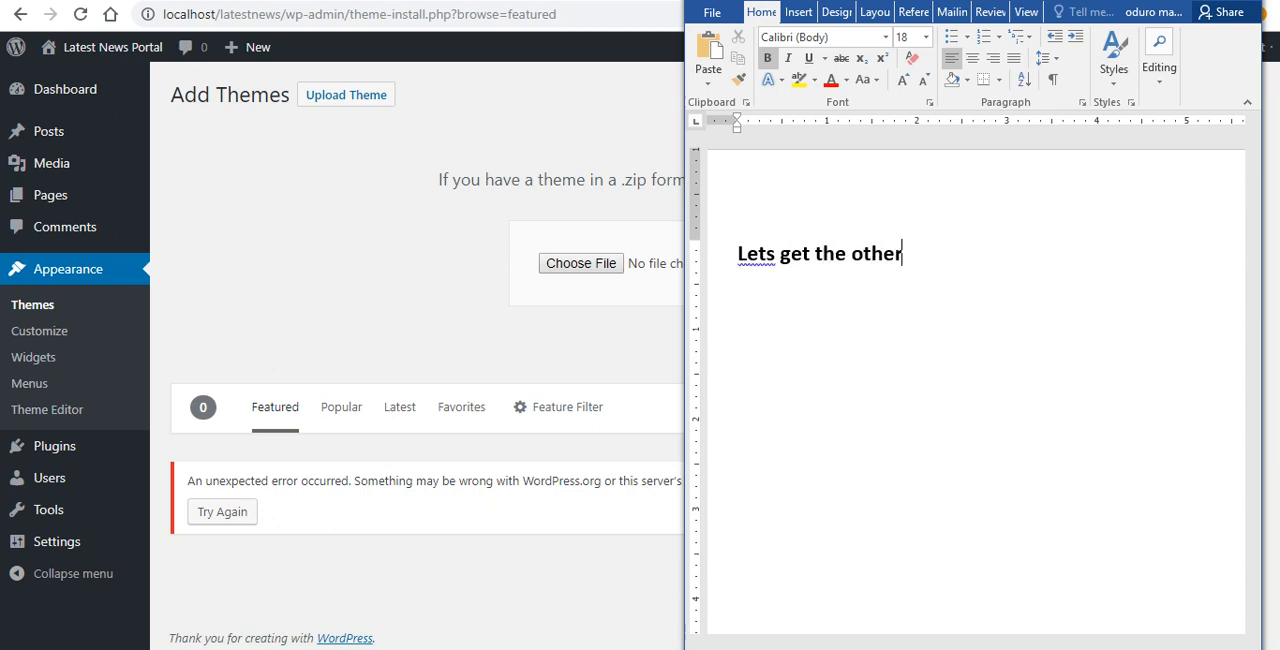
type(" method of uploadi")
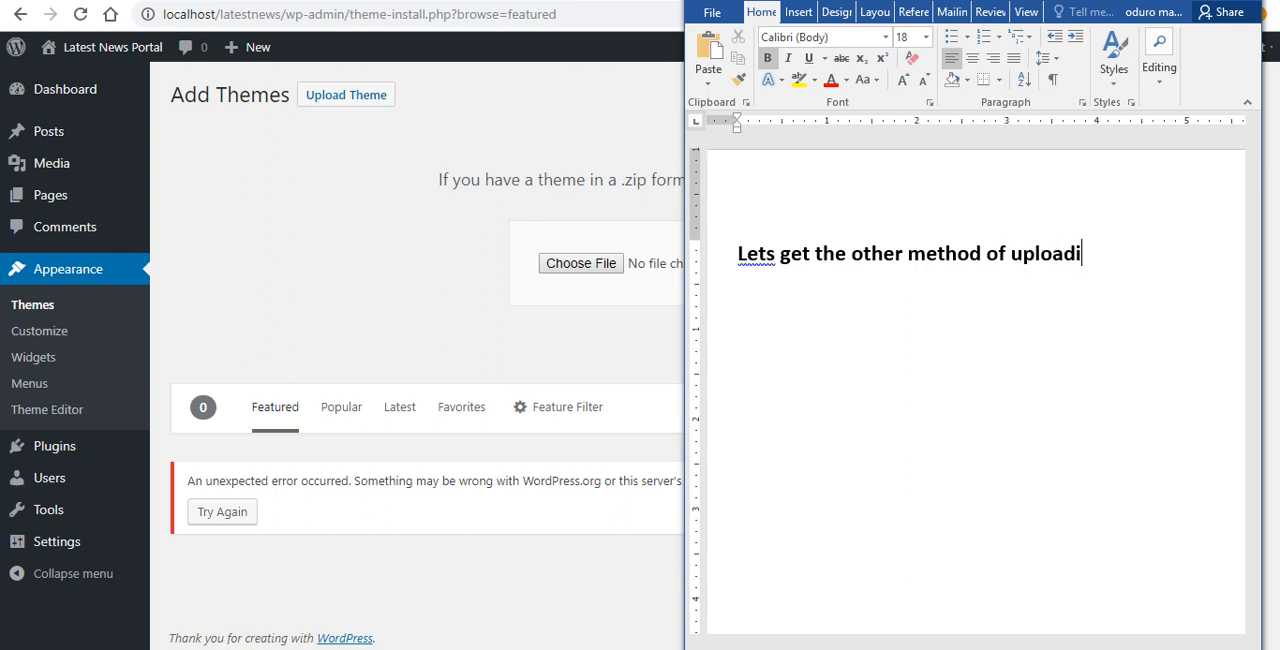
type("ng theme in")
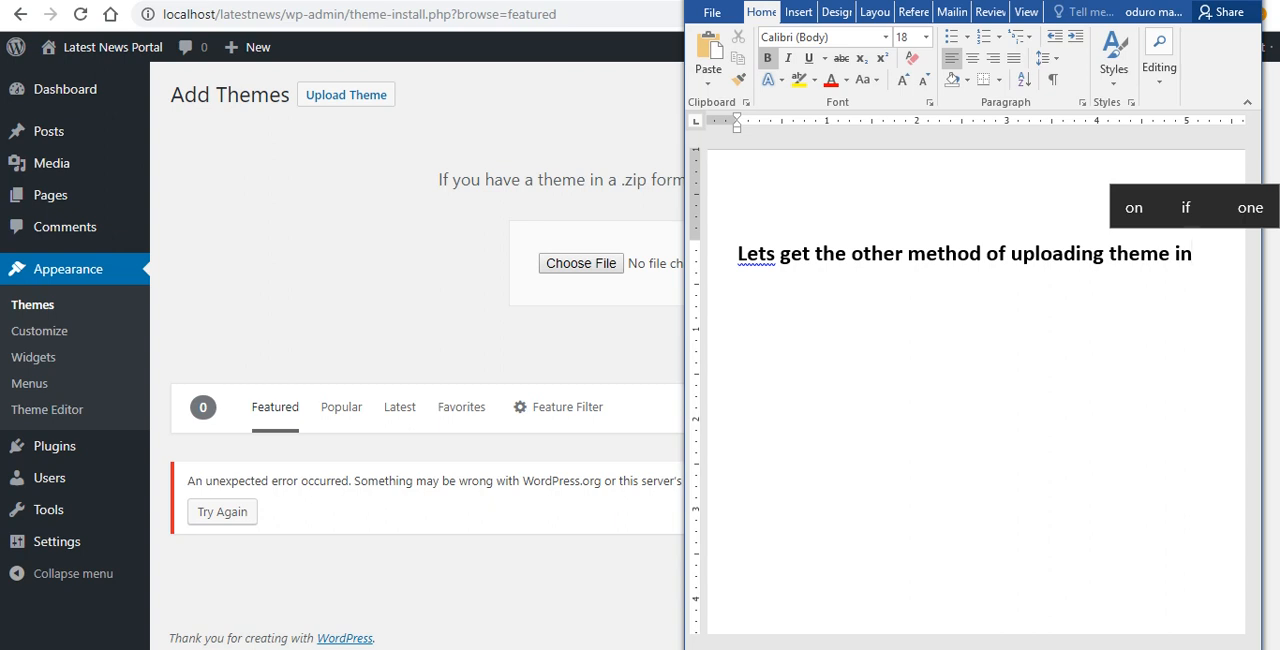
type("th")
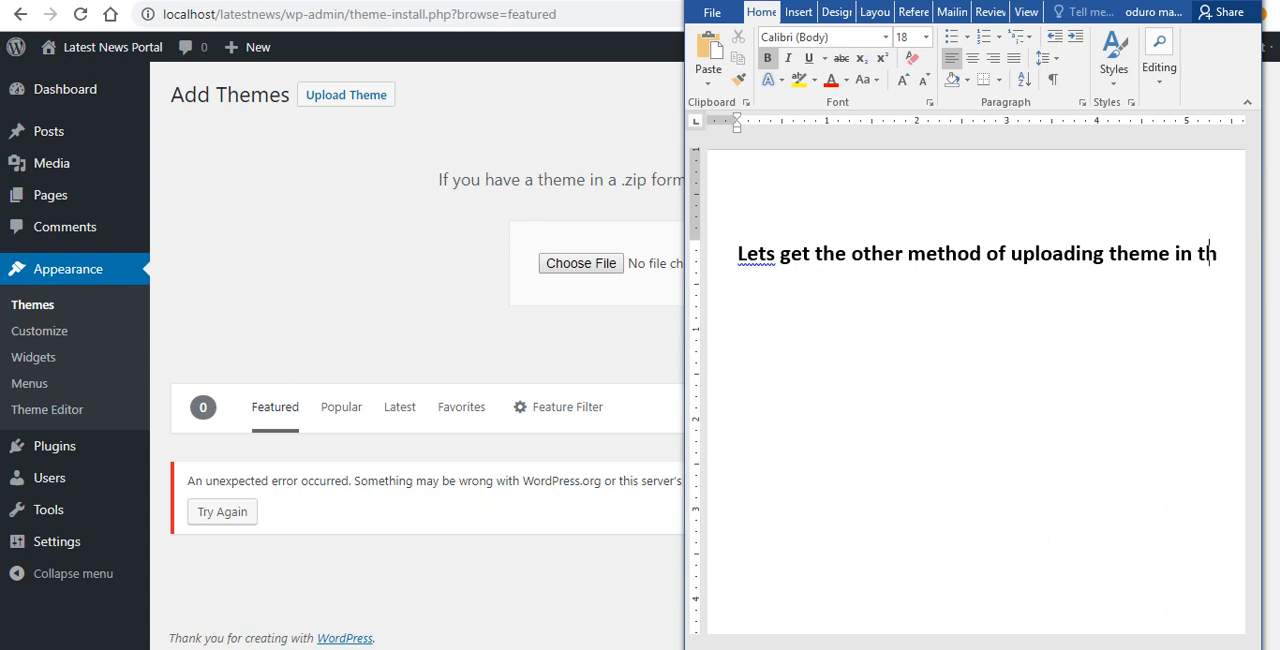
type("e wordpress")
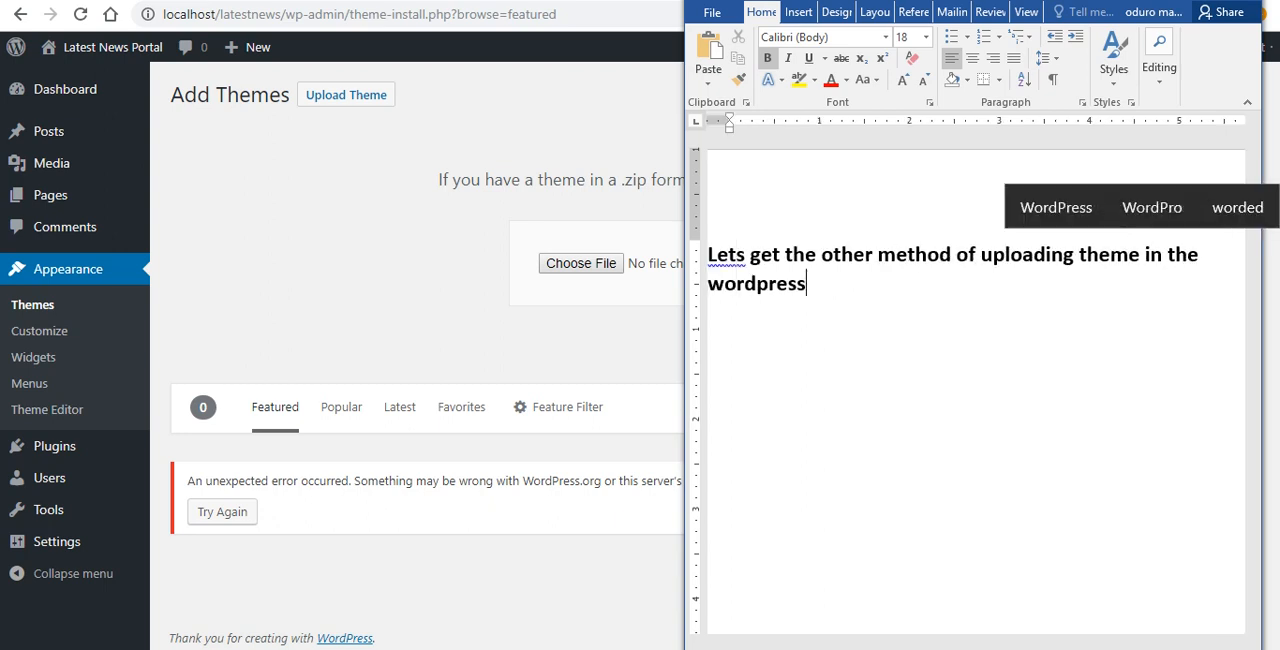
type(" blog..")
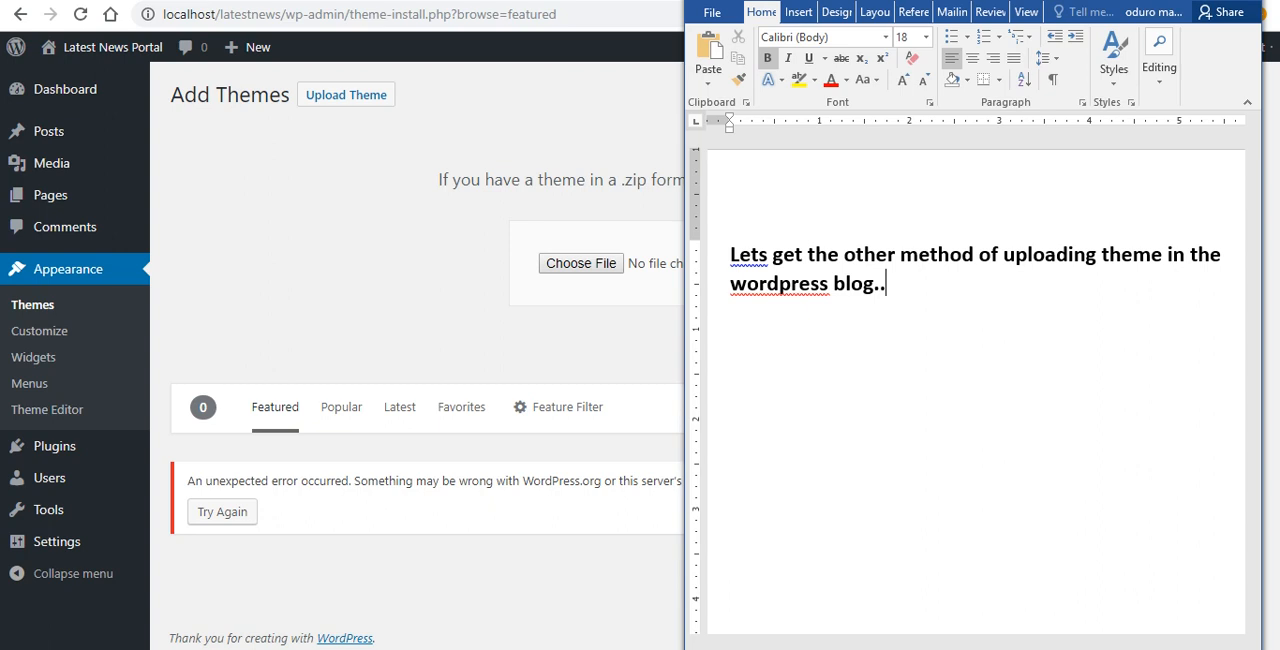
Leave a blank line below the opening sentence and begin a new line with "First: extract your theme".
left_click_drag(989, 292, 726, 247)
double_click(735, 253)
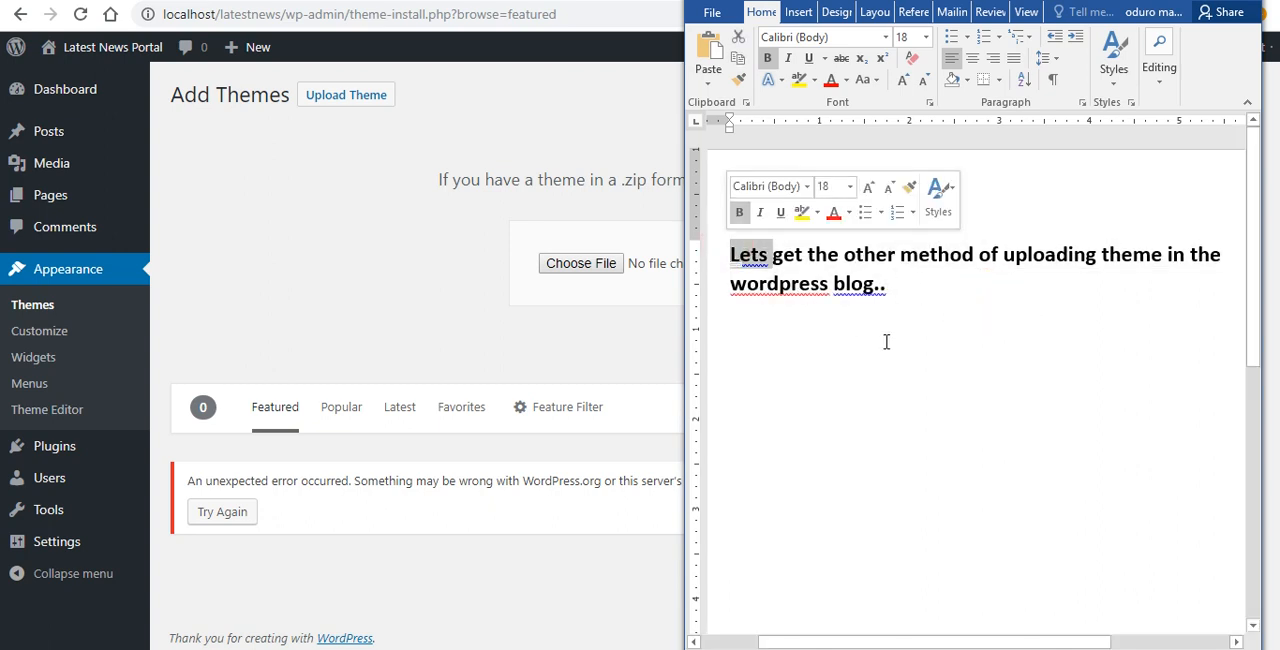
left_click(928, 306)
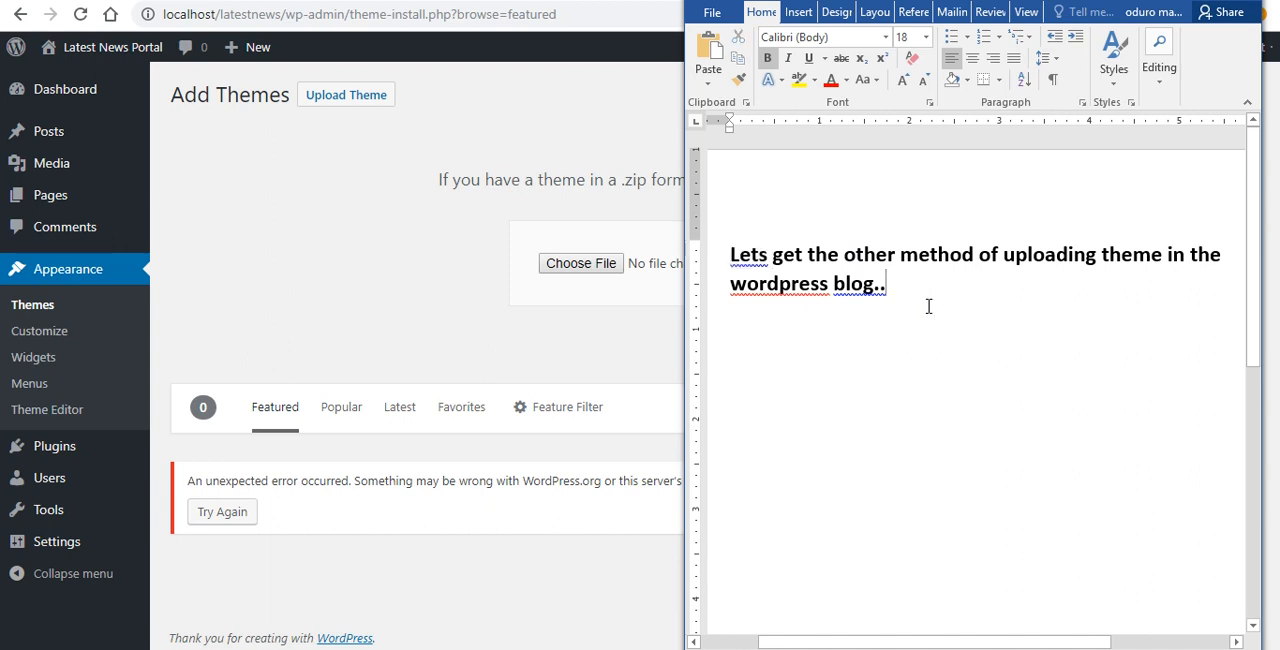
key("Return")
key("Return")
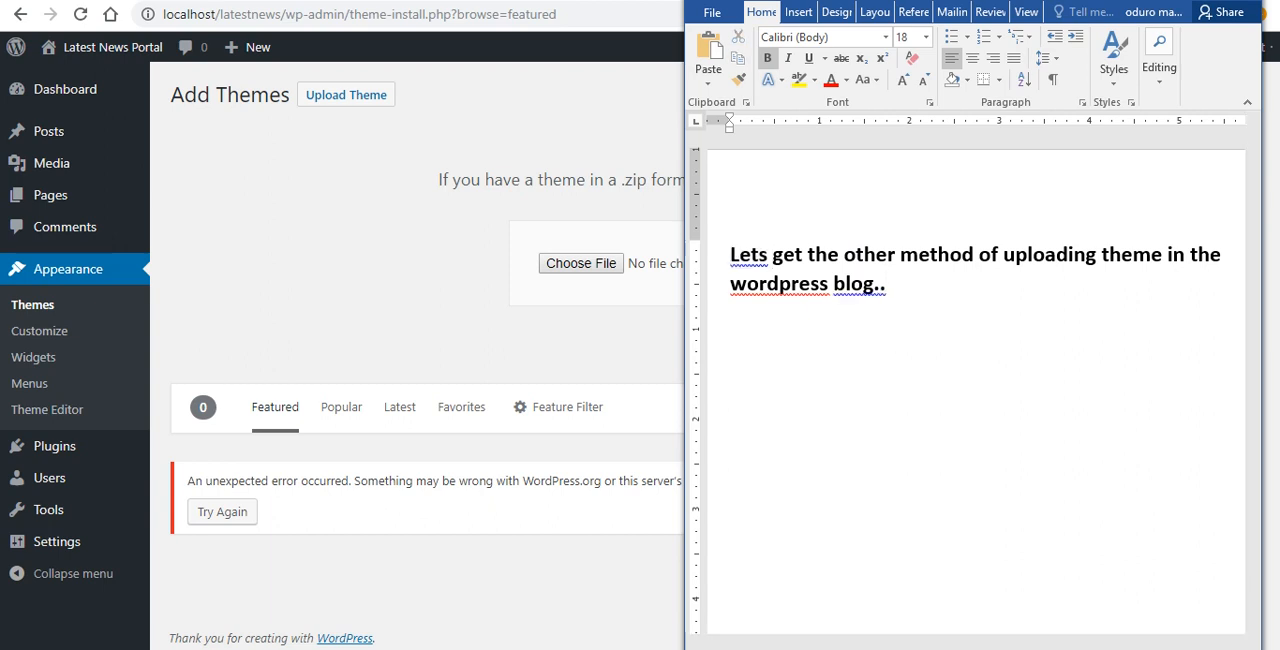
type("first: ex")
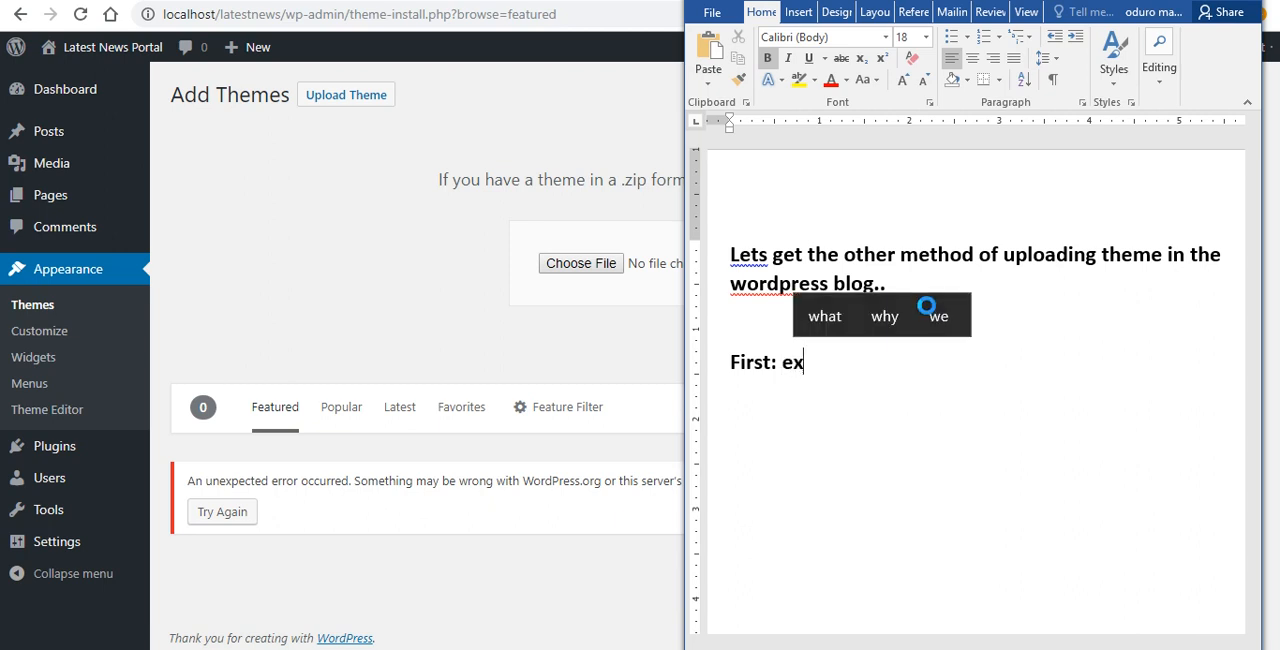
type("tract")
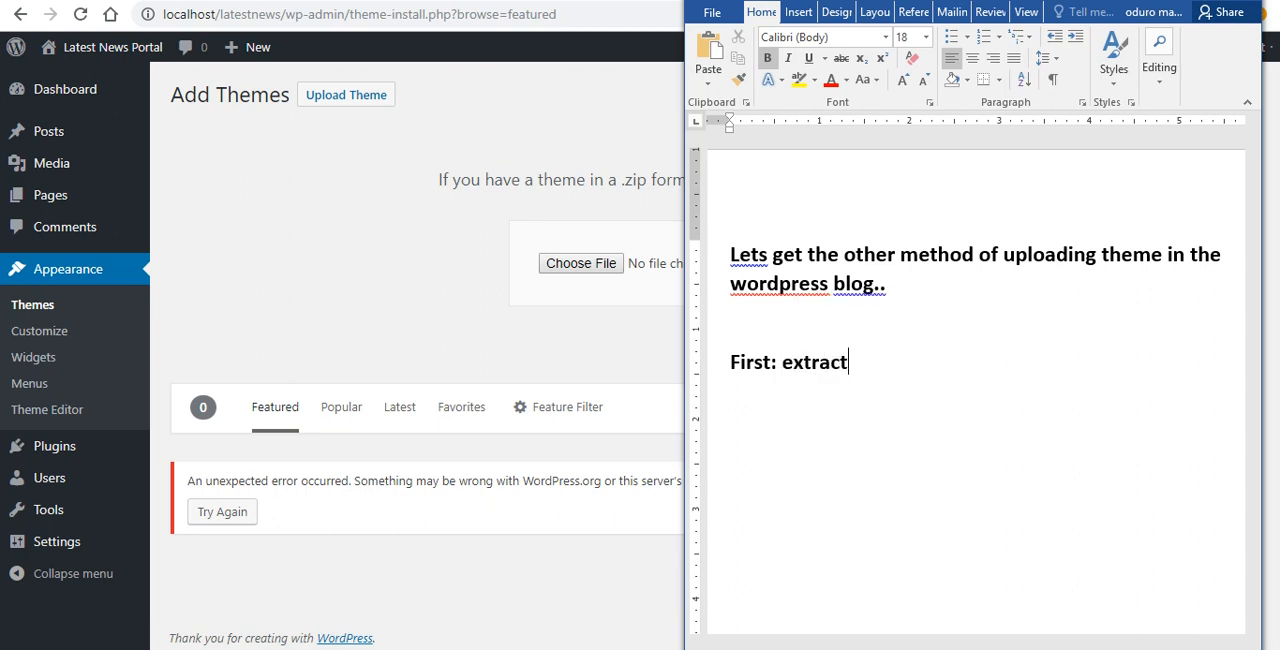
type(" your")
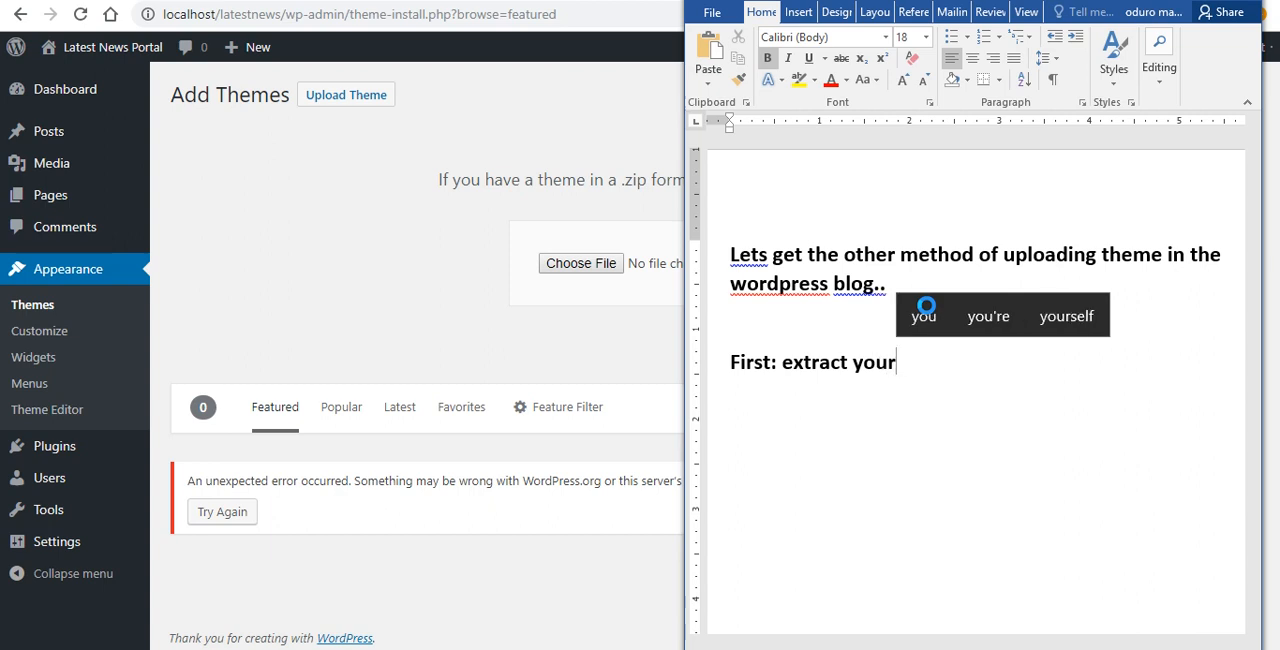
type(" the")
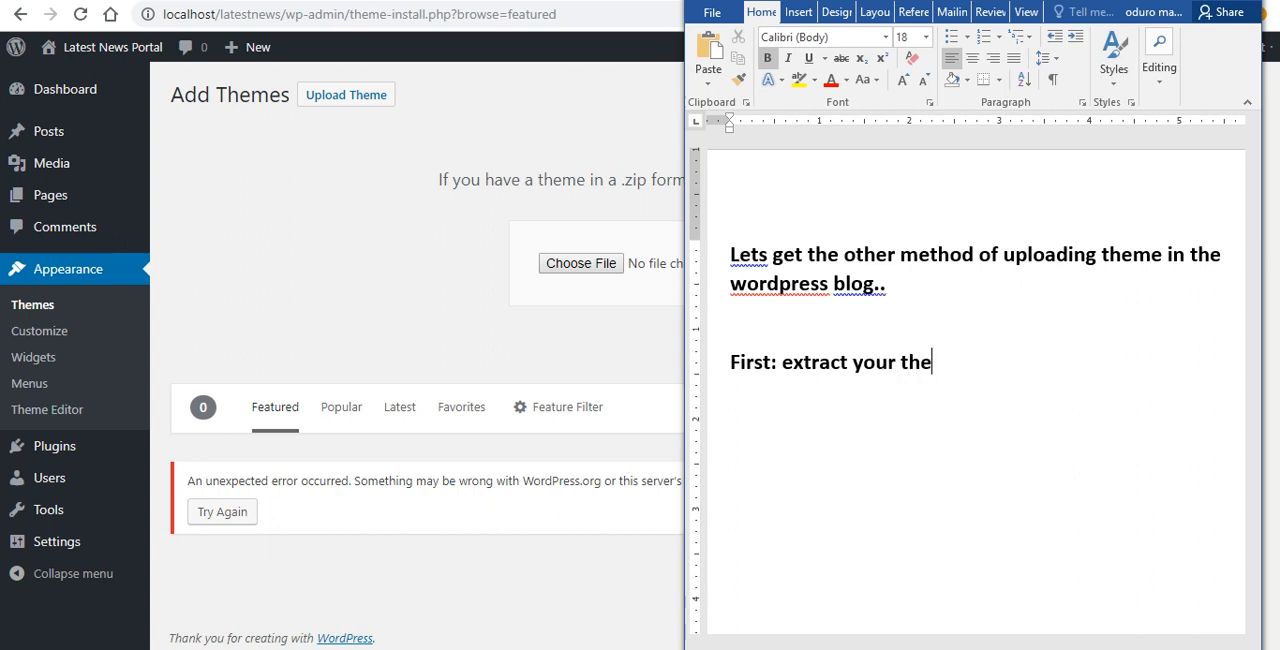
type("me file")
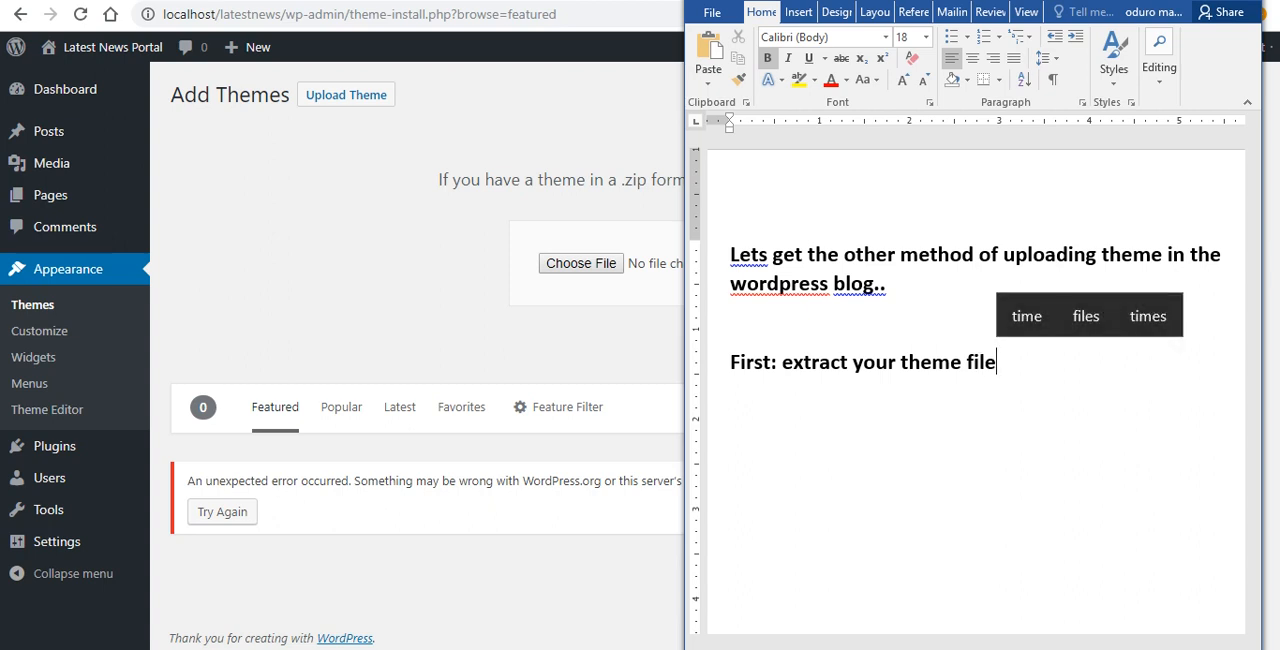
key("BackSpace")
key("BackSpace")
key("BackSpace")
key("BackSpace")
type("g")
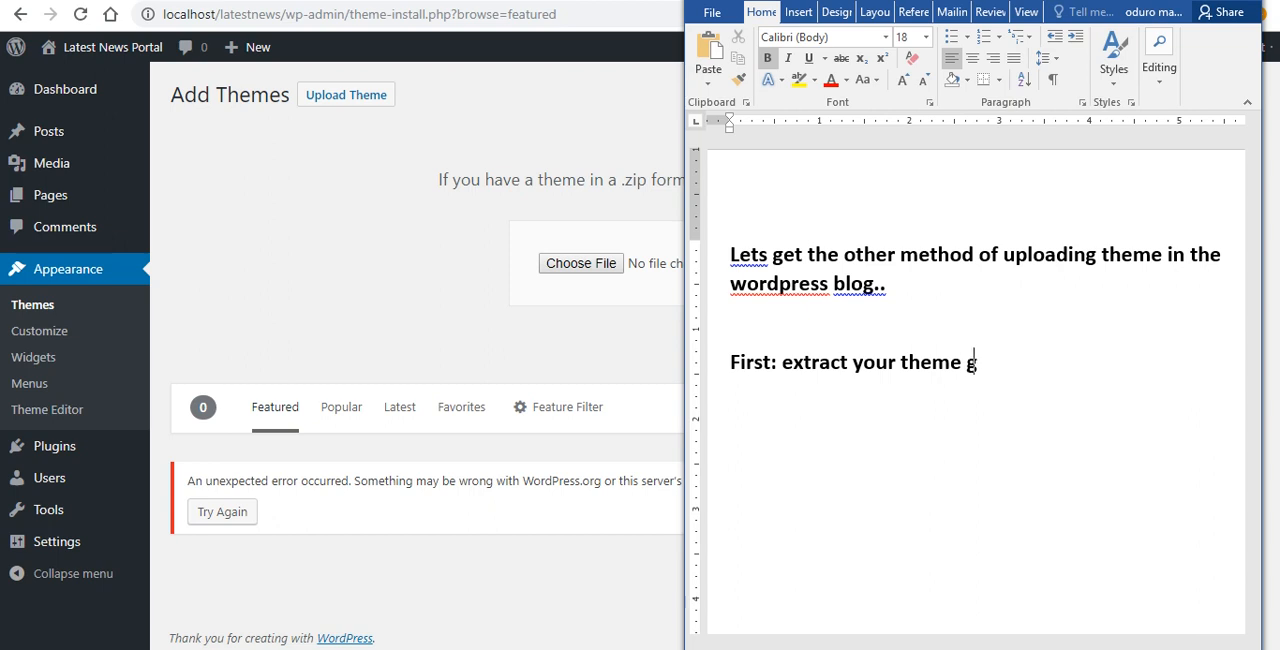
type("ot get")
key("BackSpace")
key("BackSpace")
key("BackSpace")
key("BackSpace")
key("BackSpace")
key("BackSpace")
key("BackSpace")
Continue the "First: extract your theme" line with "to get a folder form like mine here".
type("to get")
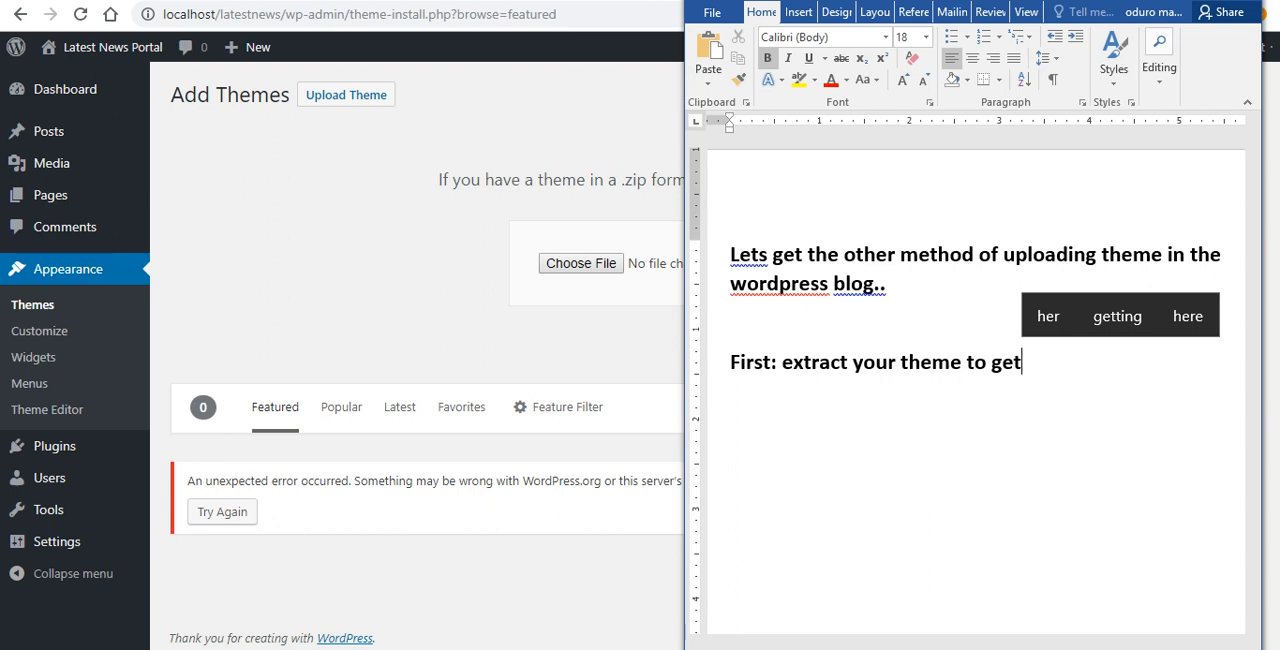
type("a")
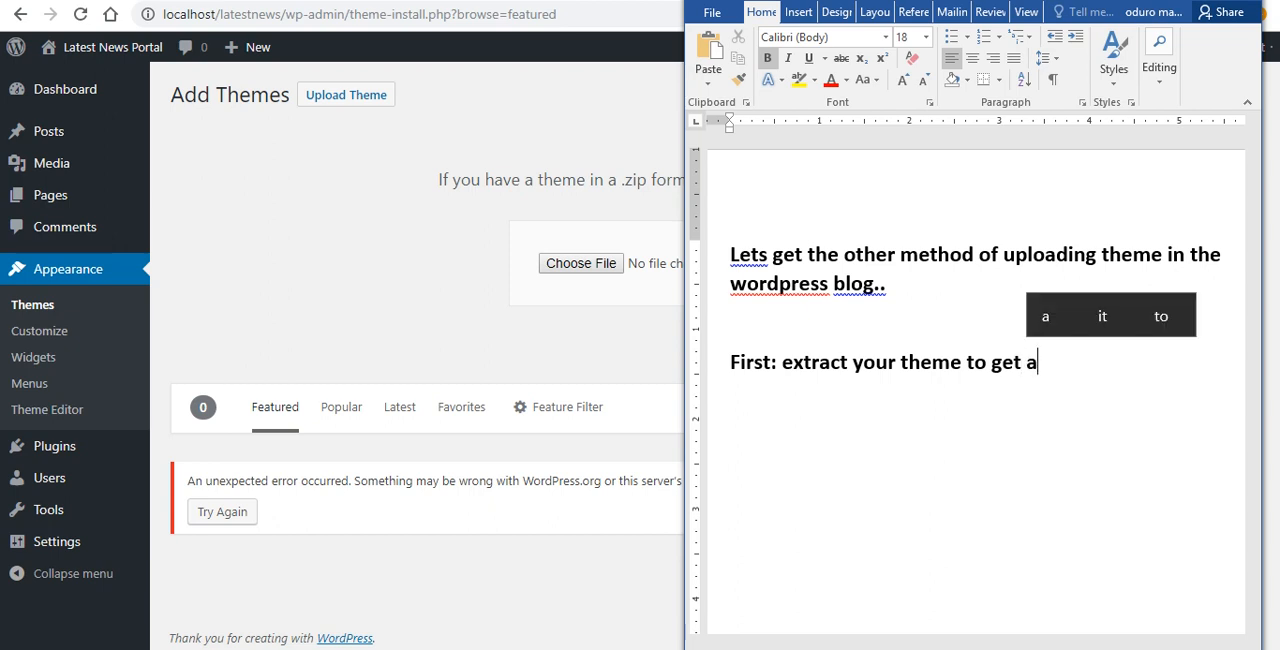
type(" folder")
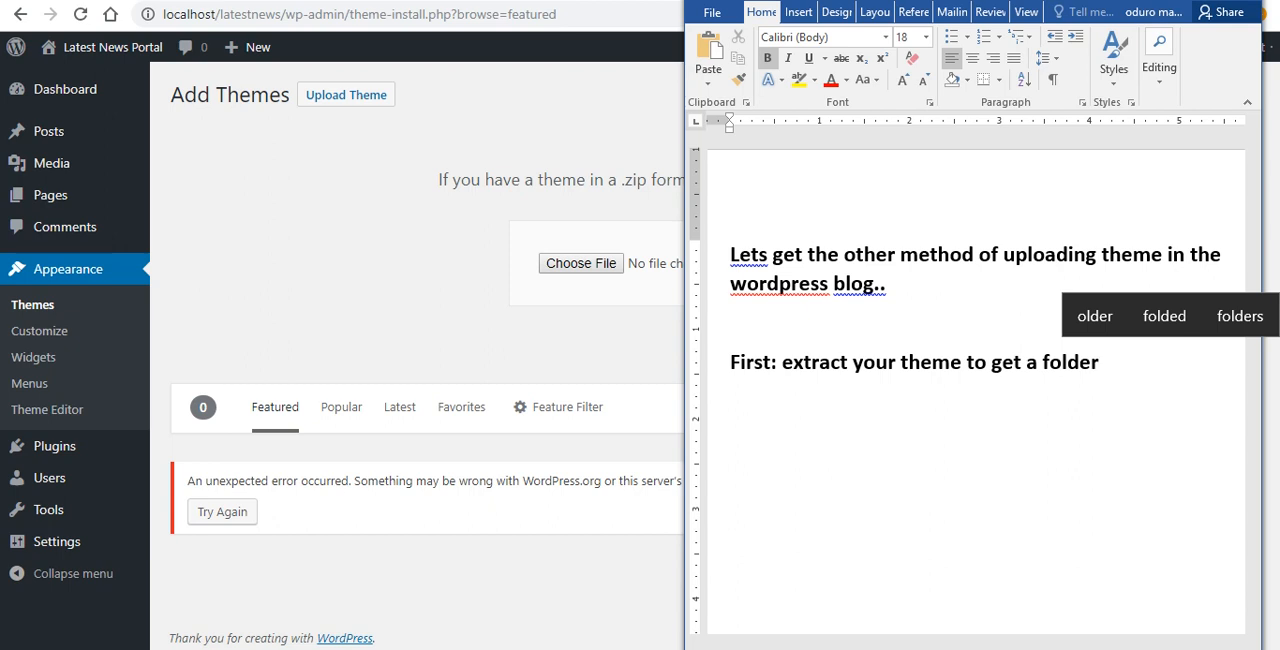
type("form")
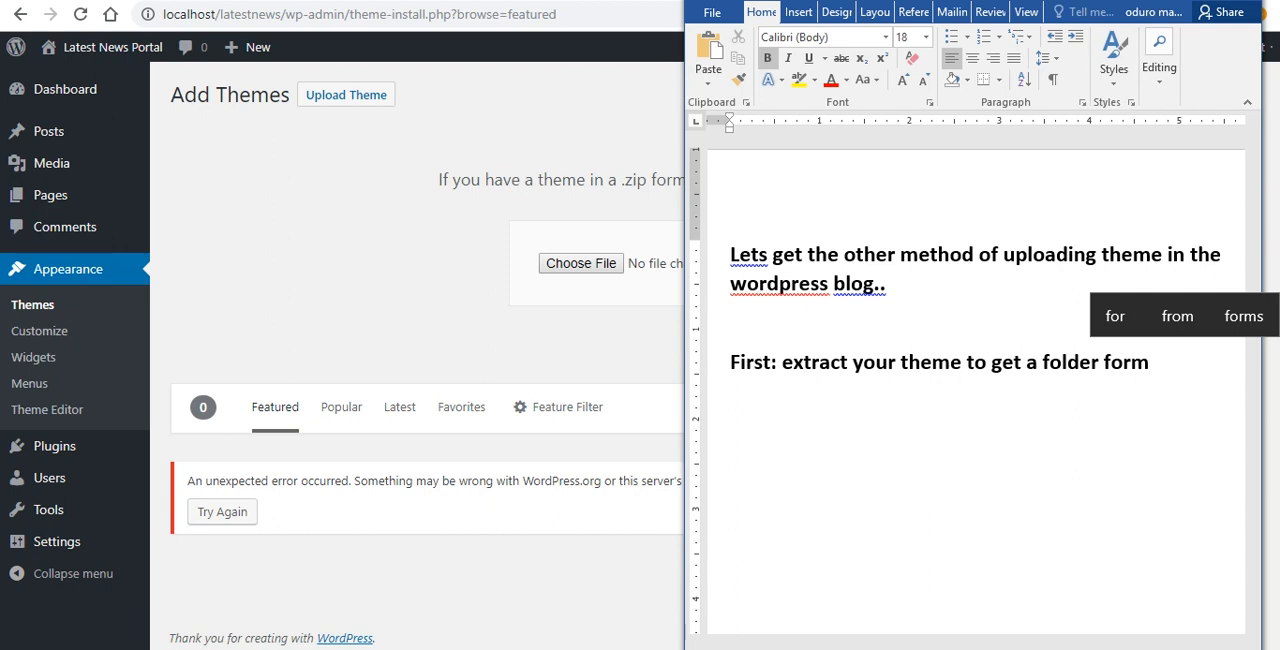
type(" like mine her")
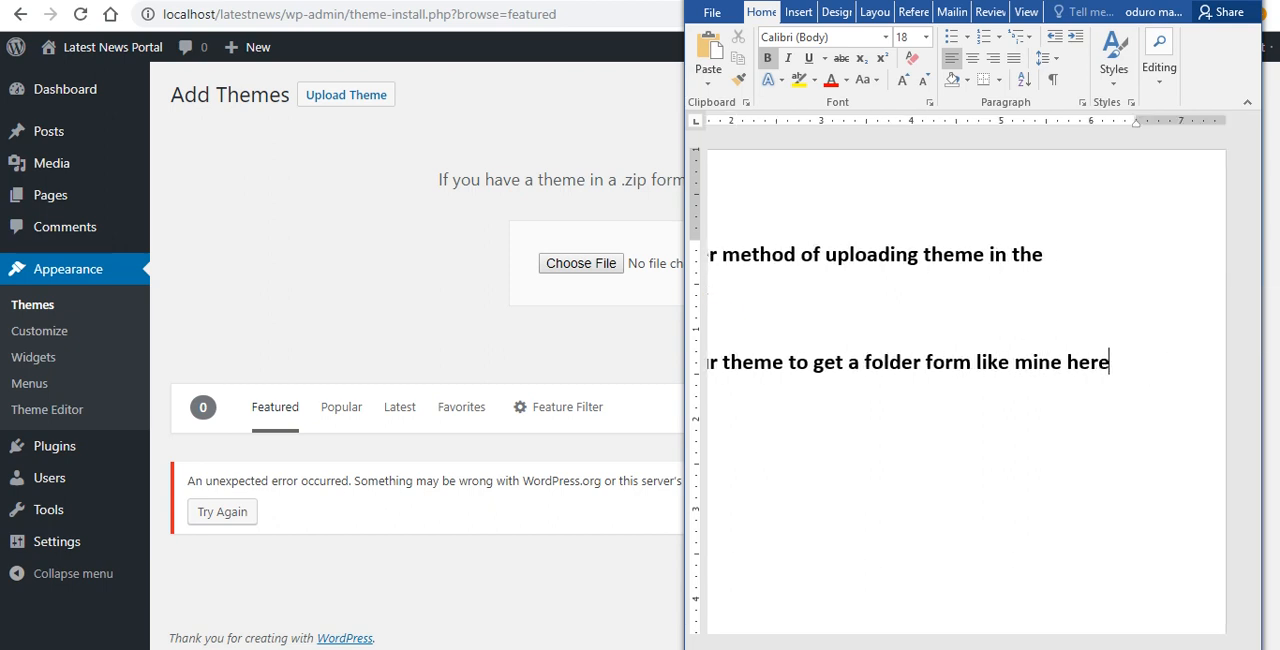
type("e")
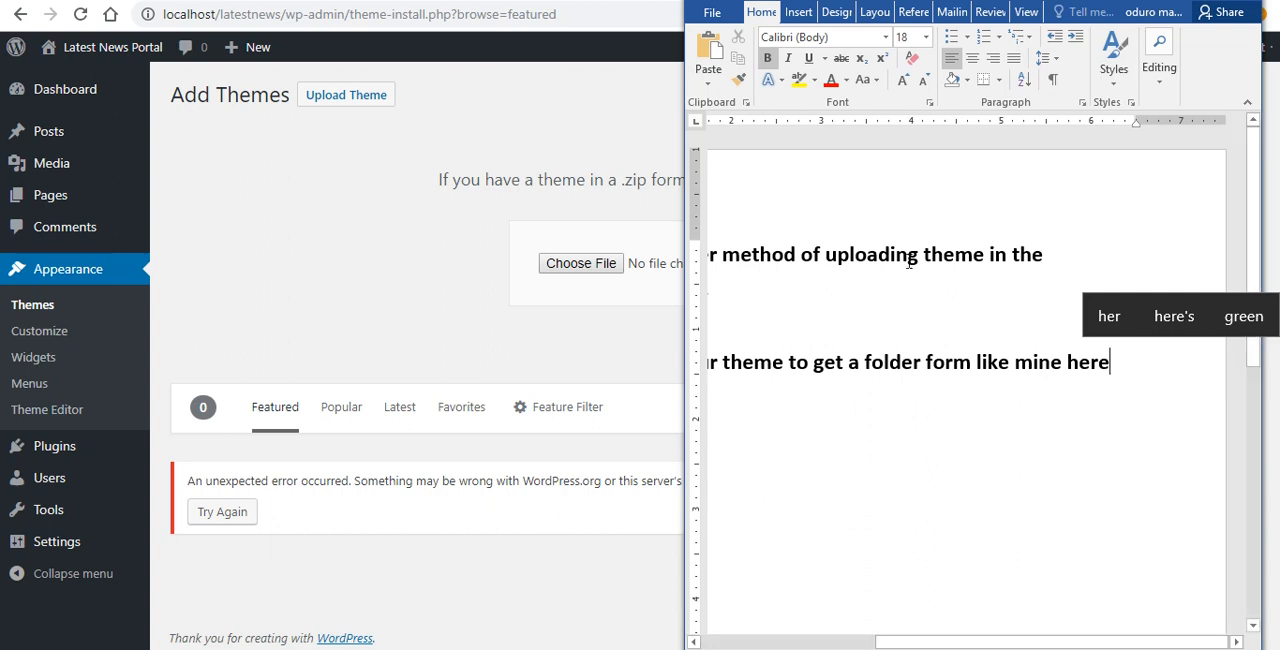
Delete all the text in the document.
key("ctrl+a")
key("Delete")
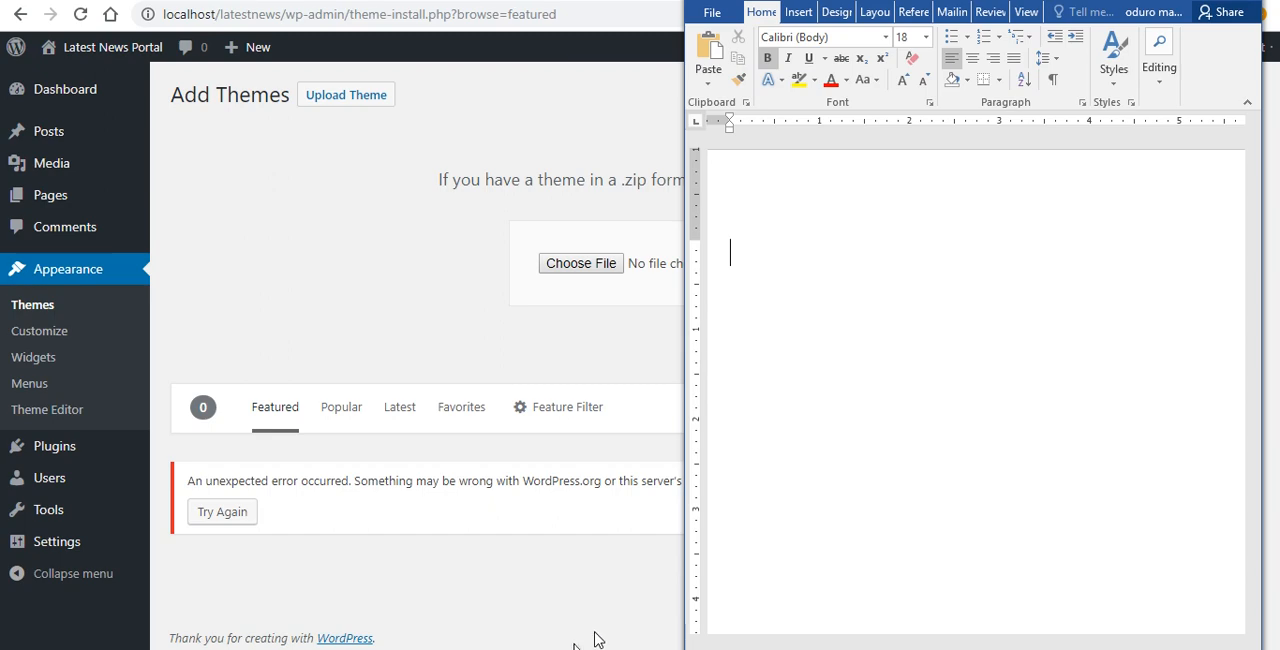
Switch to the File Explorer window showing extra2075, maximize it and display its contents as large icons.
mouse_move(537, 640)
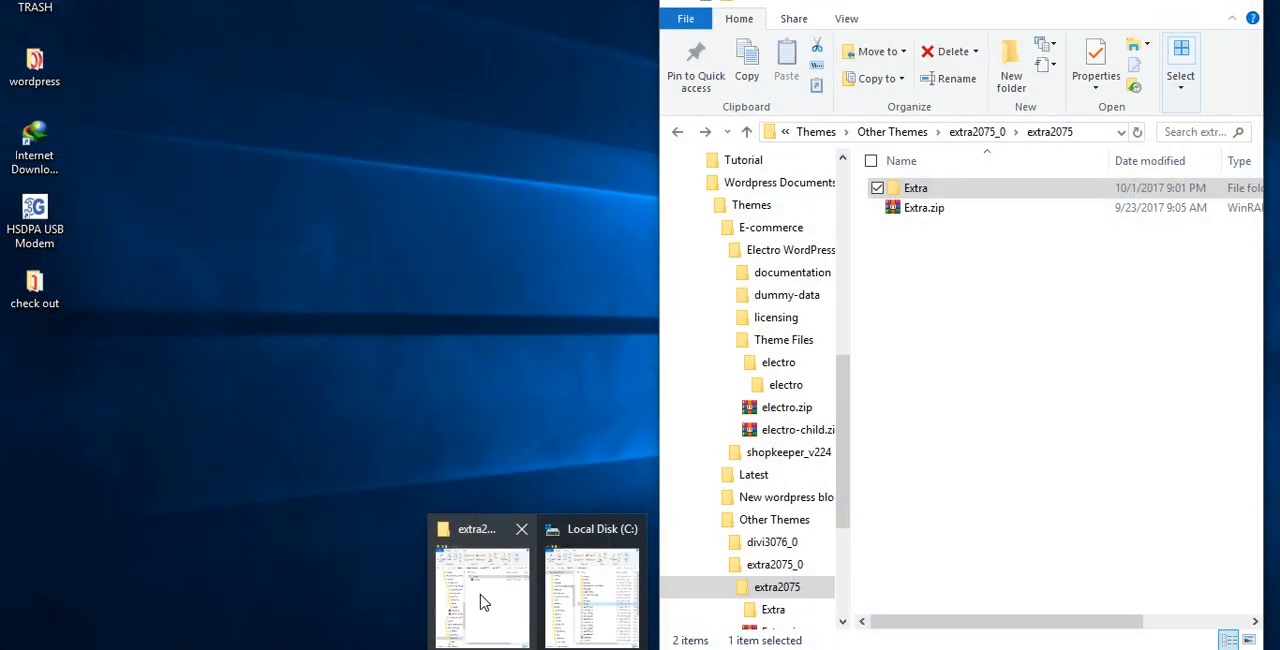
left_click(480, 600)
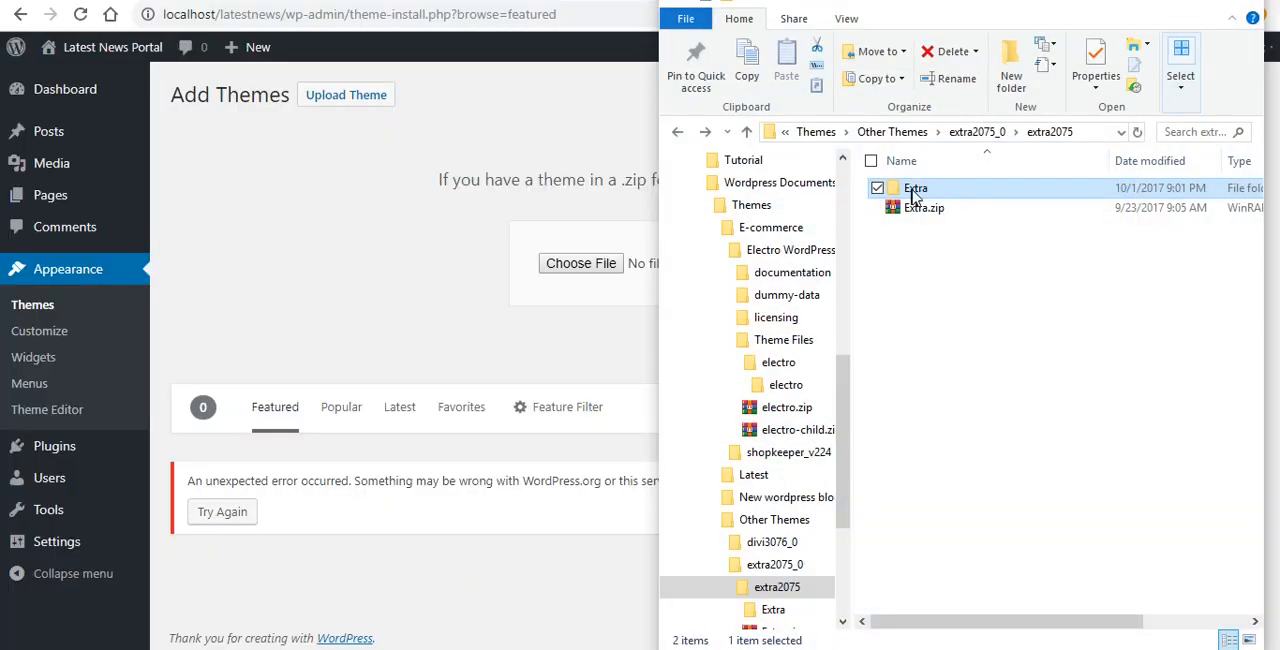
left_click(1198, 6)
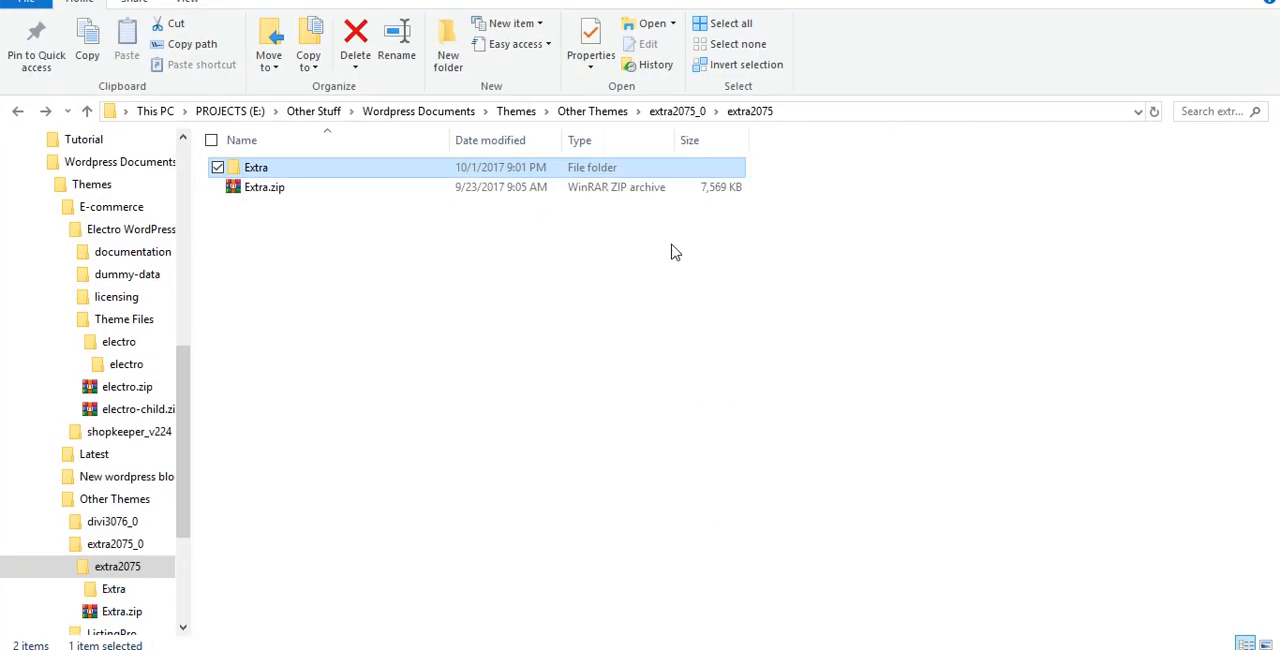
right_click(458, 289)
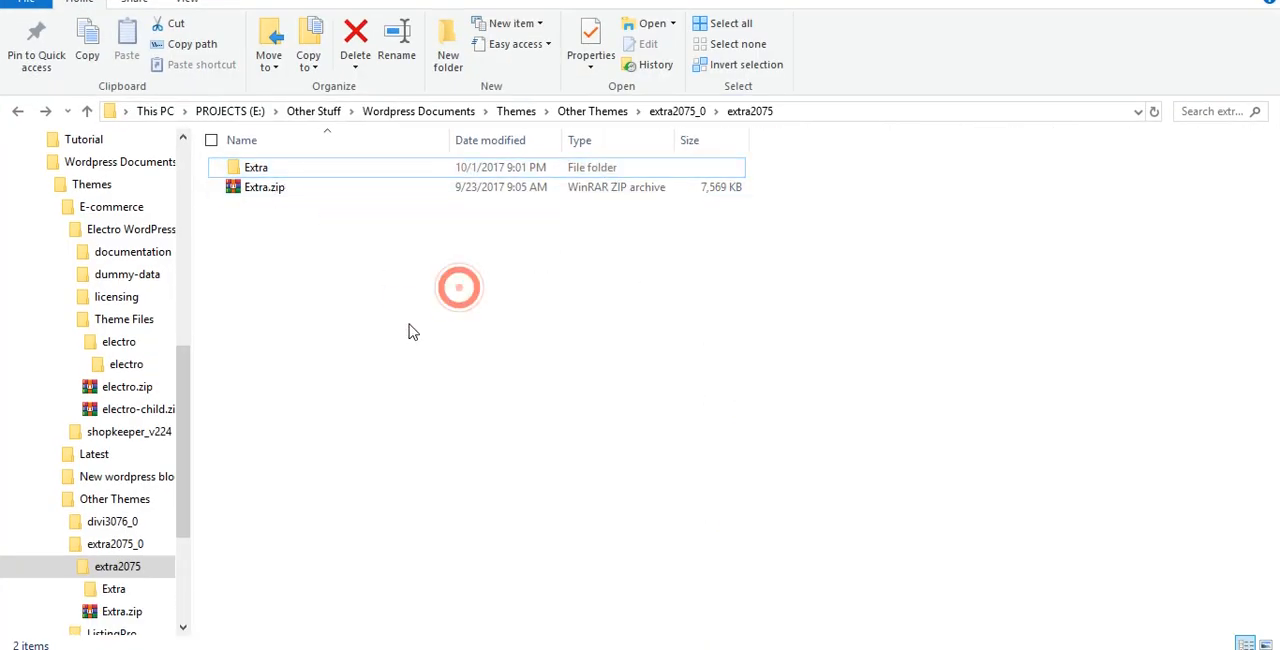
mouse_move(376, 303)
left_click(508, 328)
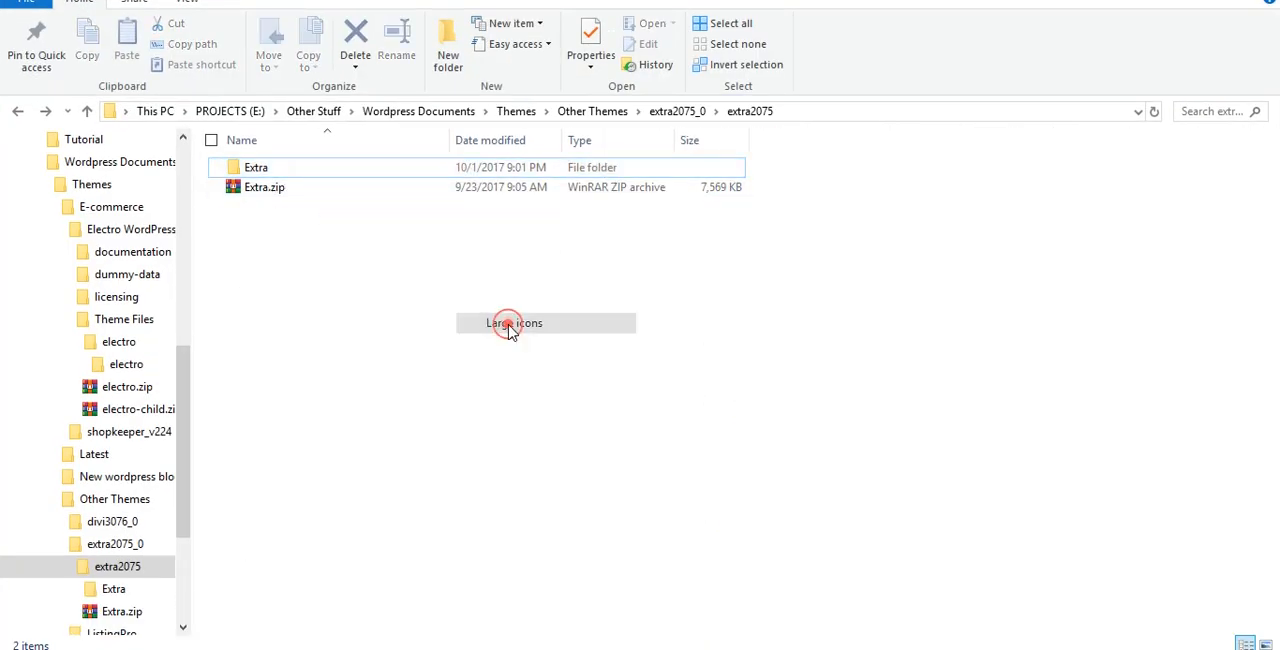
Open the extracted Extra folder, look through its theme files and return to the Word document.
left_click(284, 212)
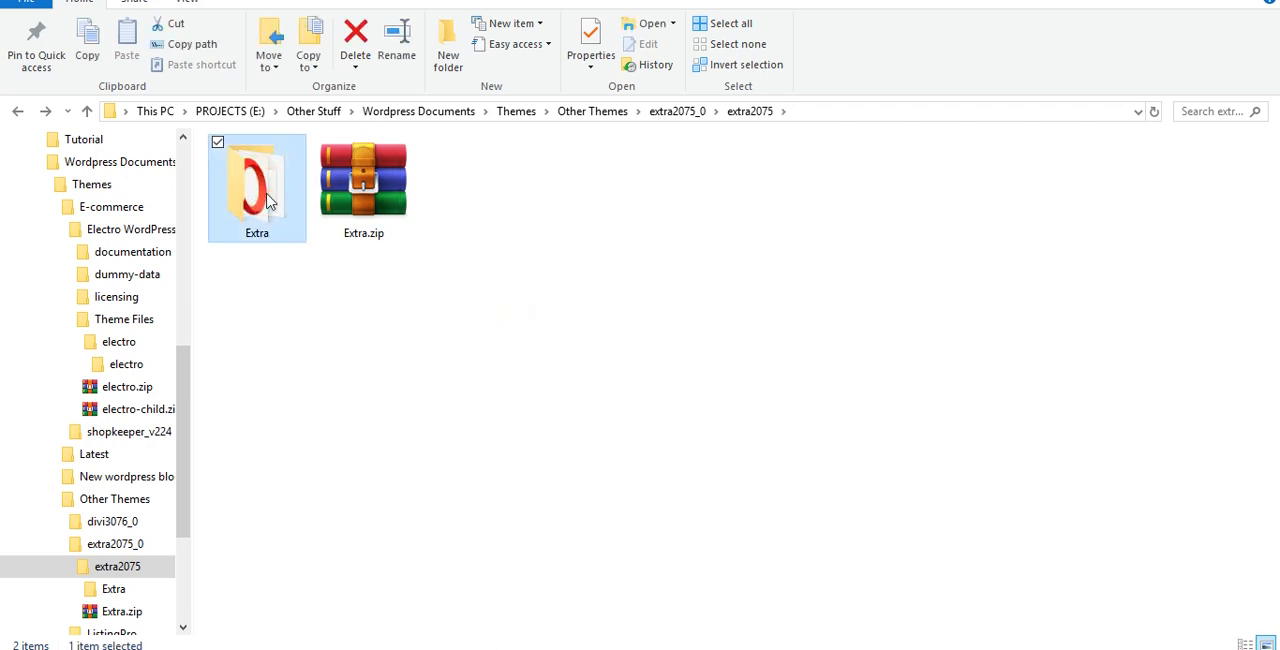
double_click(268, 200)
key("super+Right")
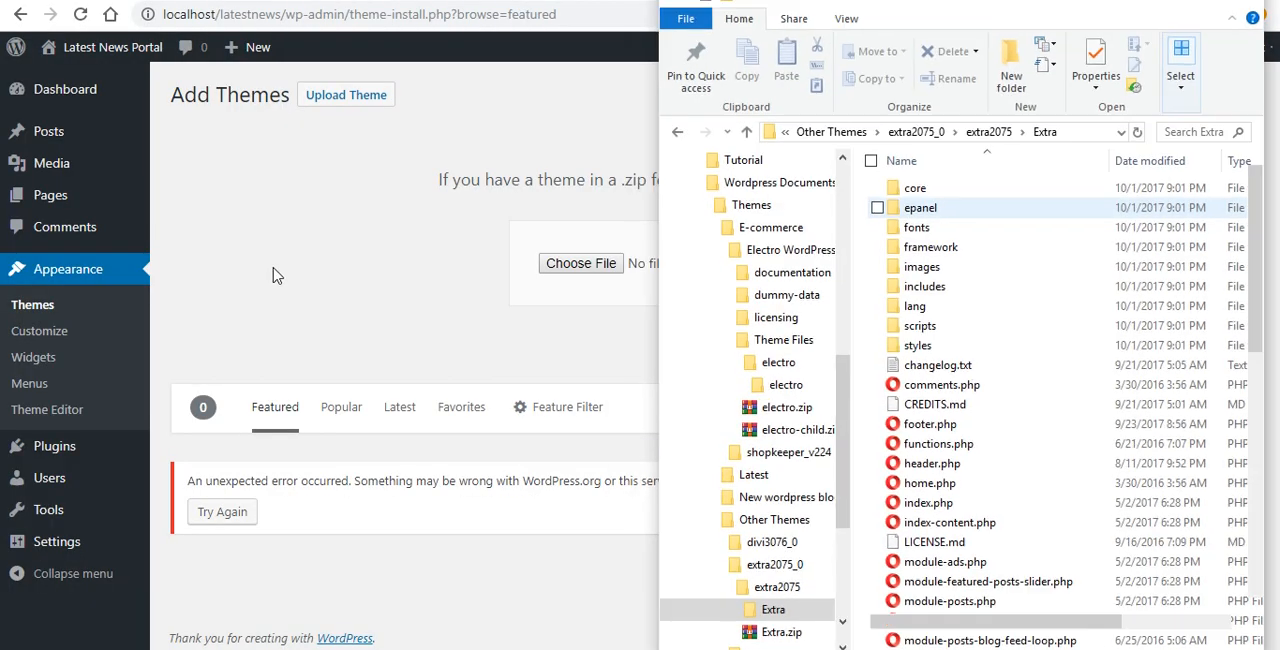
left_click(1203, 5)
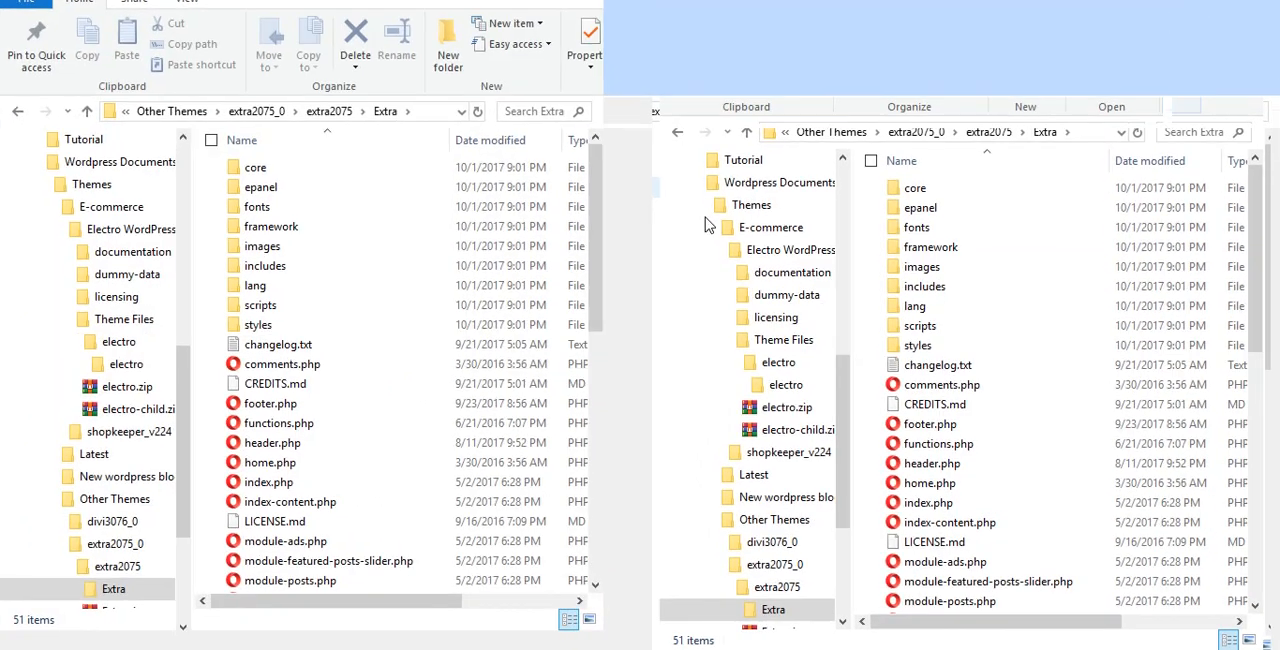
scroll(325, 465, "down", 5)
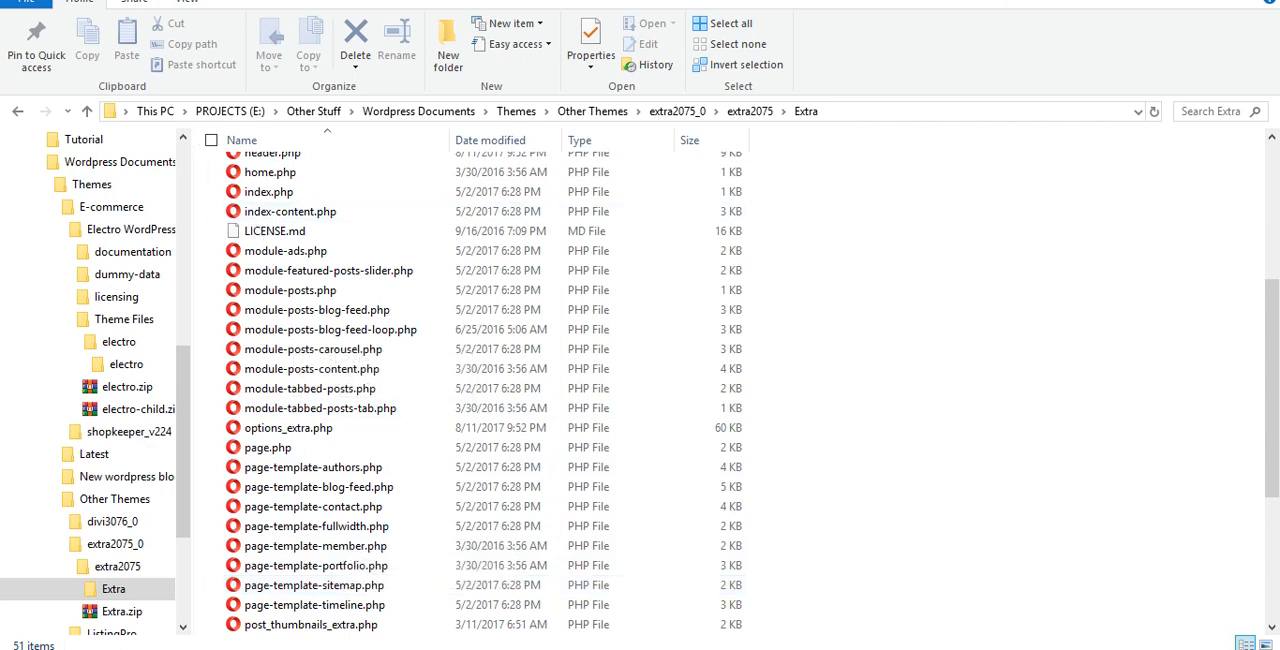
left_click(1213, 1)
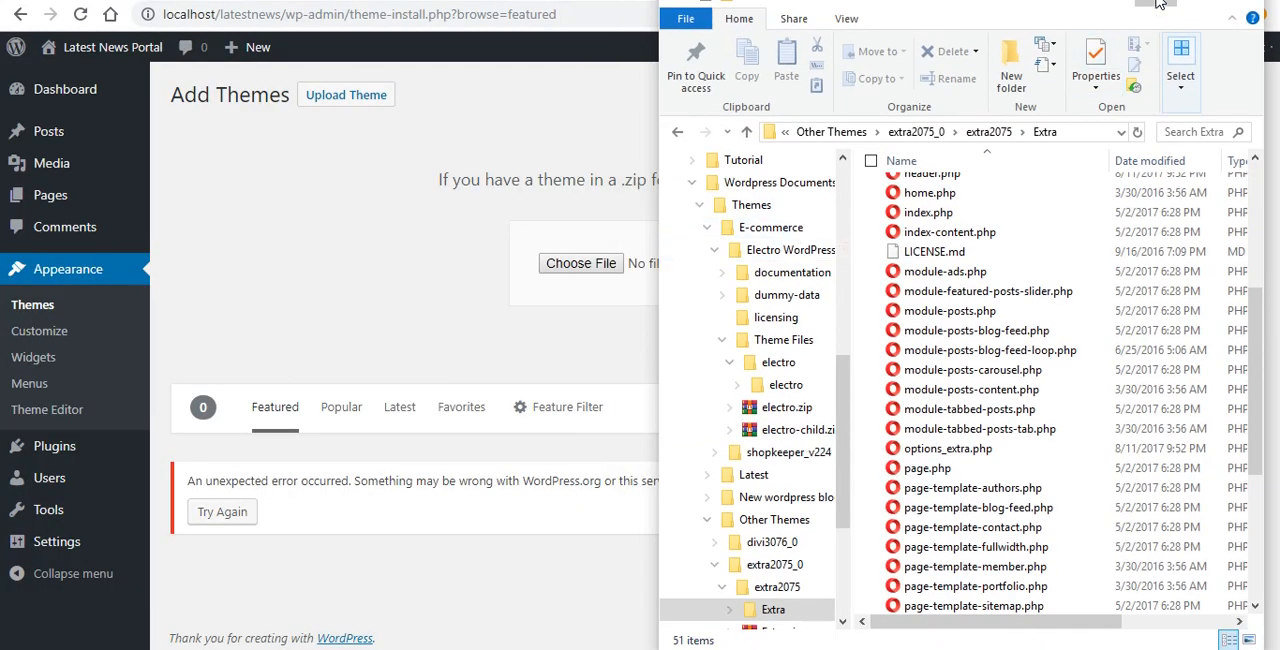
left_click(1157, 5)
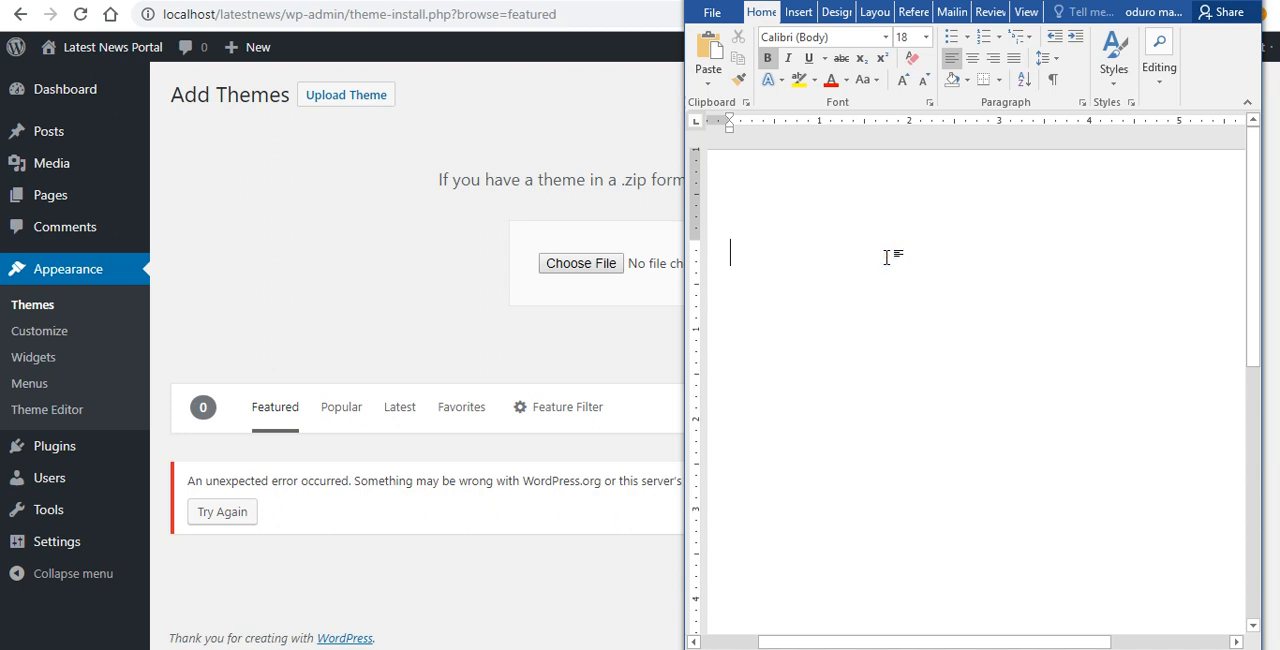
Write "Now follow me as I guide you through the process" in the empty document.
type("niow f")
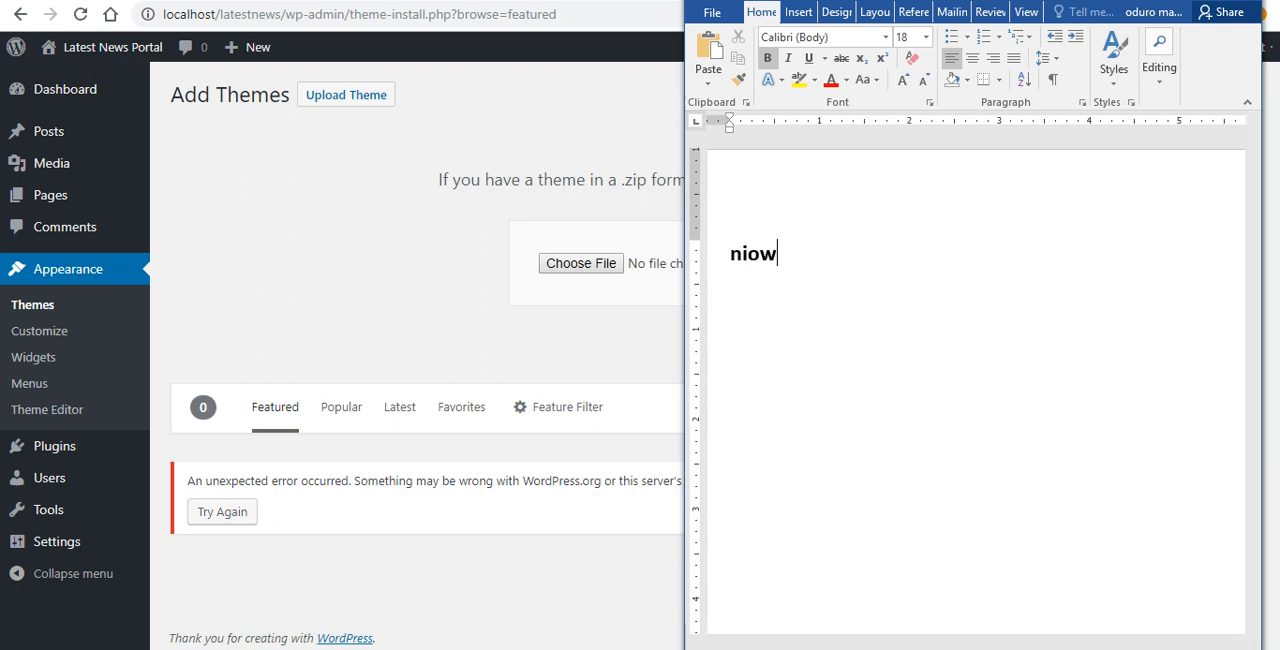
key("BackSpace")
key("BackSpace")
key("BackSpace")
key("BackSpace")
key("BackSpace")
type("now follow the")
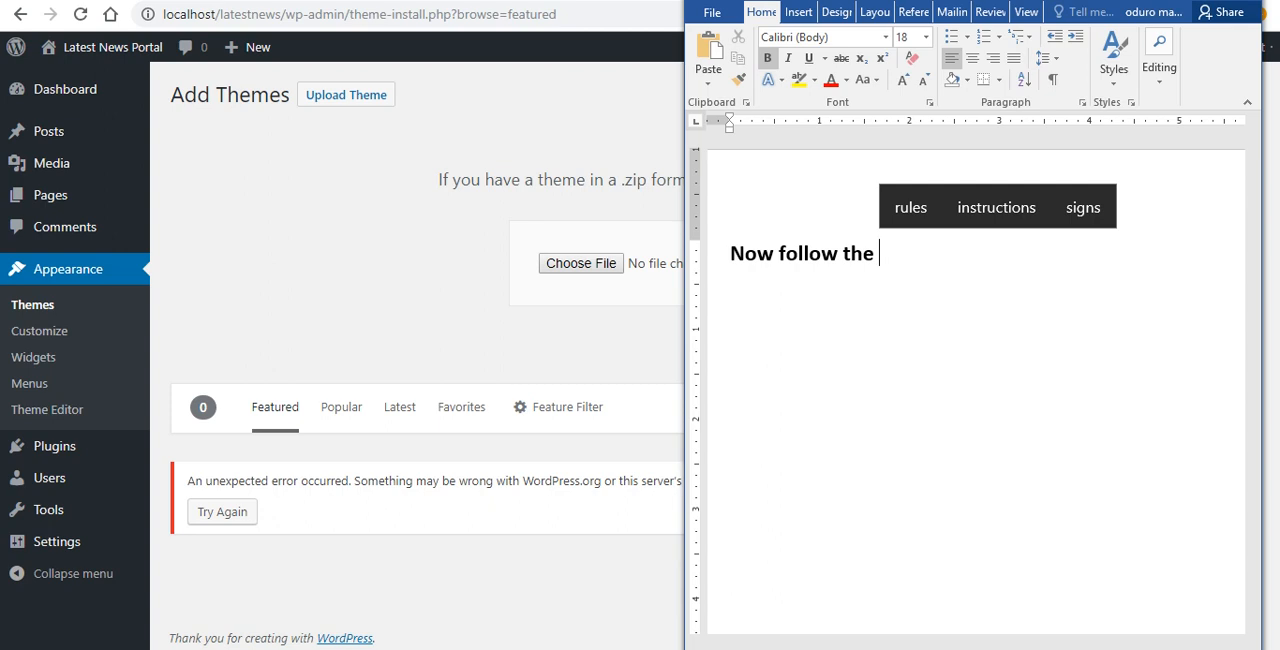
key("BackSpace")
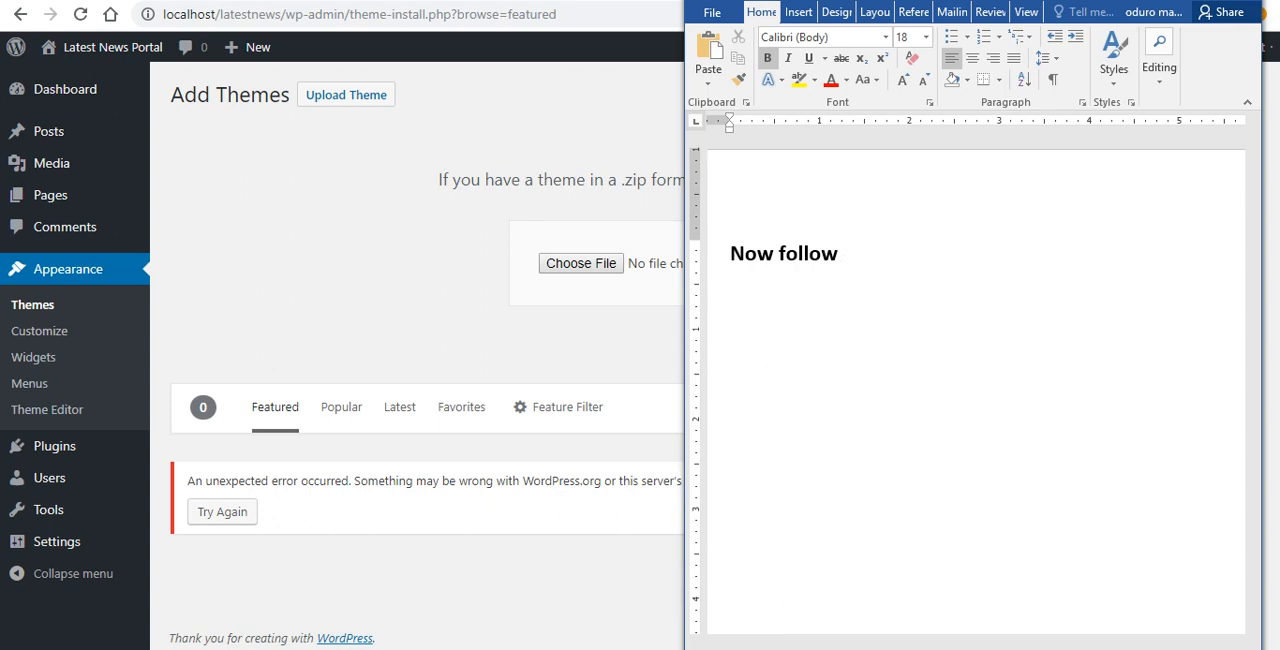
type("me as I guide")
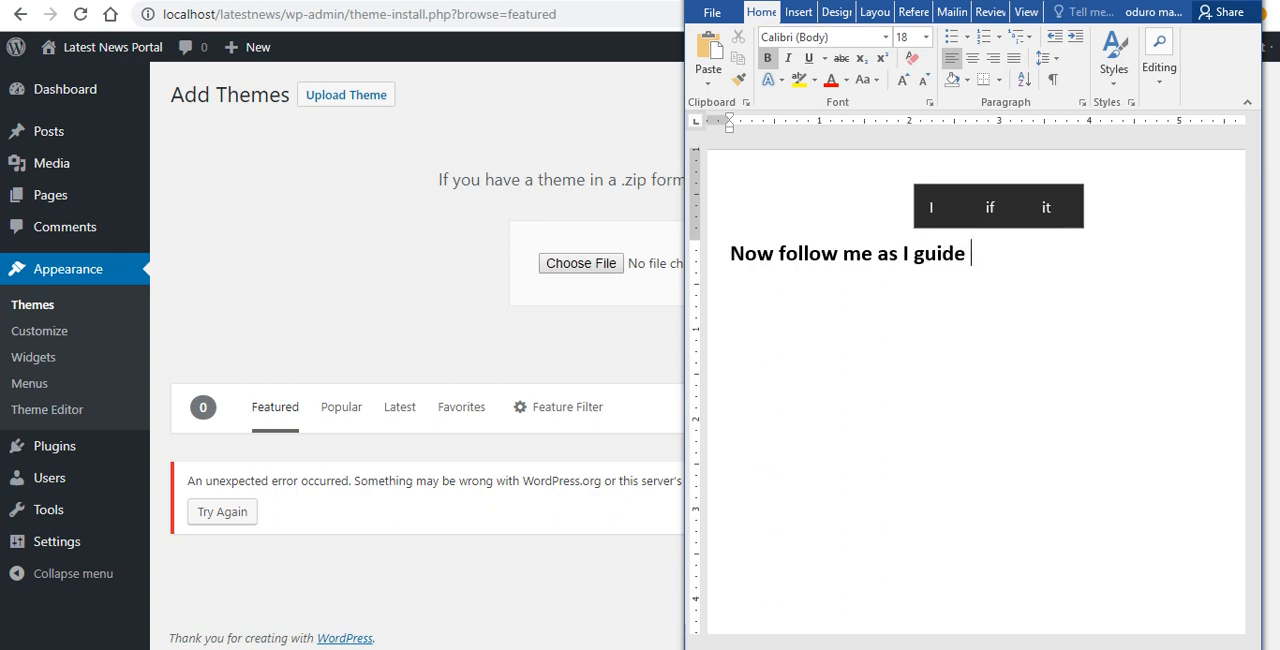
type(" you th")
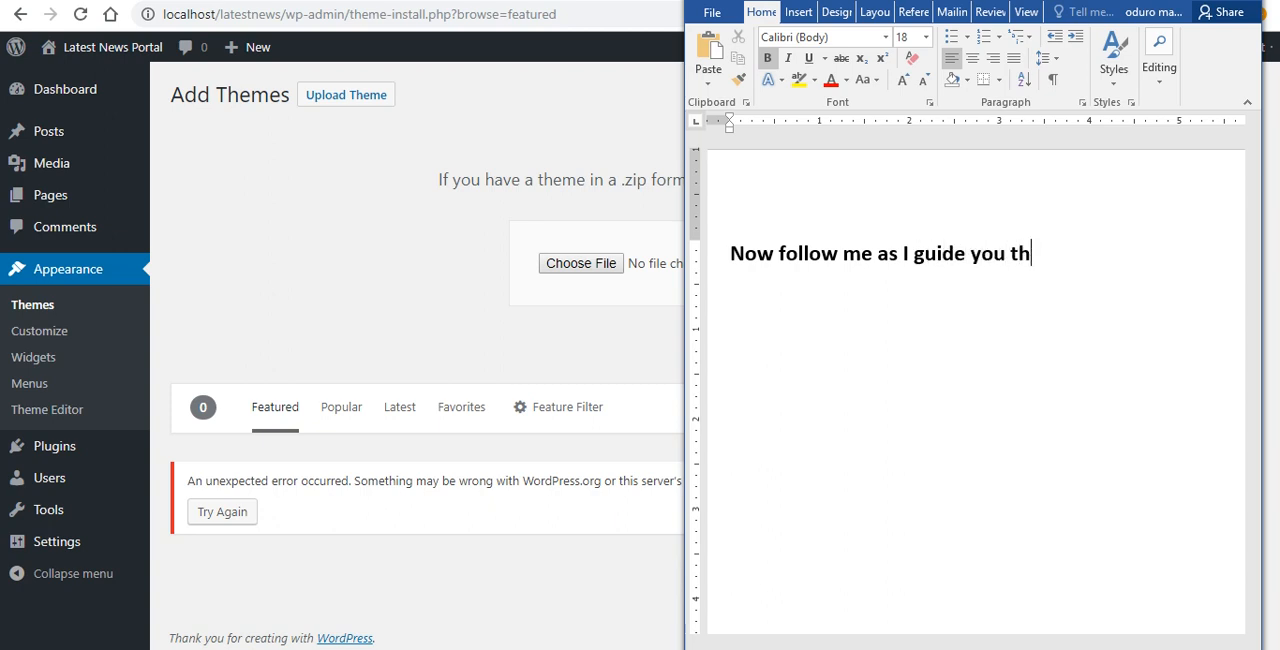
type("rough the process")
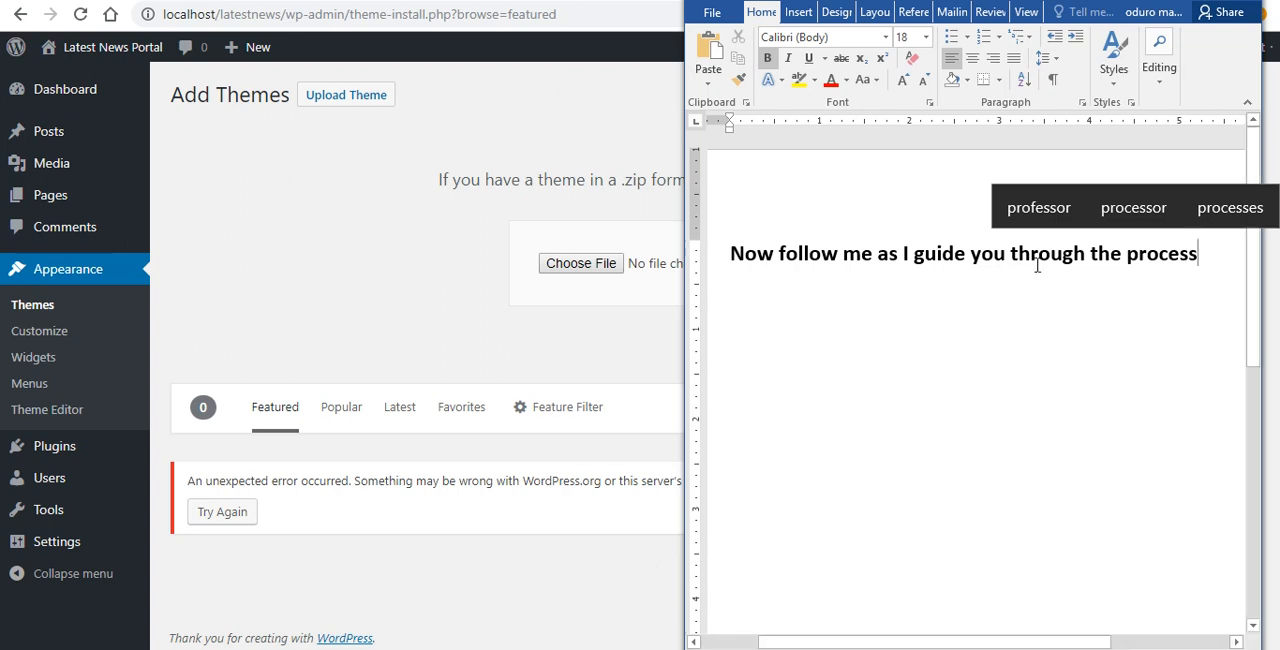
Minimize the Word document and bring up the File Explorer window showing Local Disk (C:).
left_click(1148, 0)
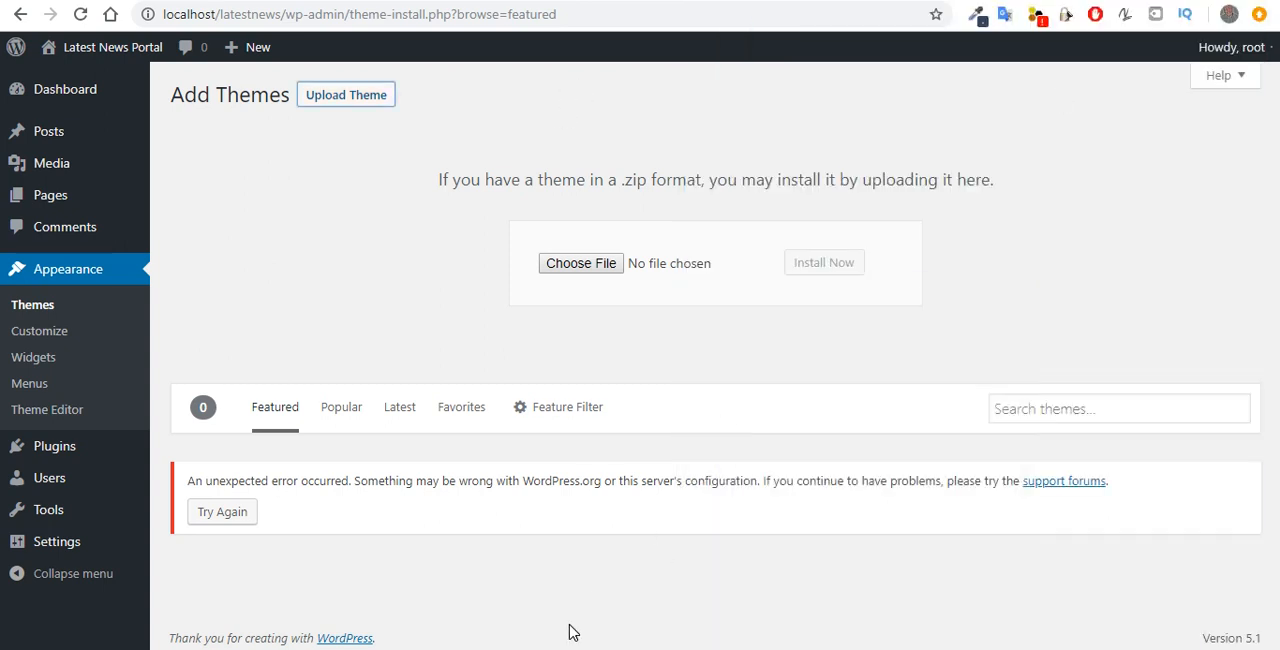
mouse_move(551, 649)
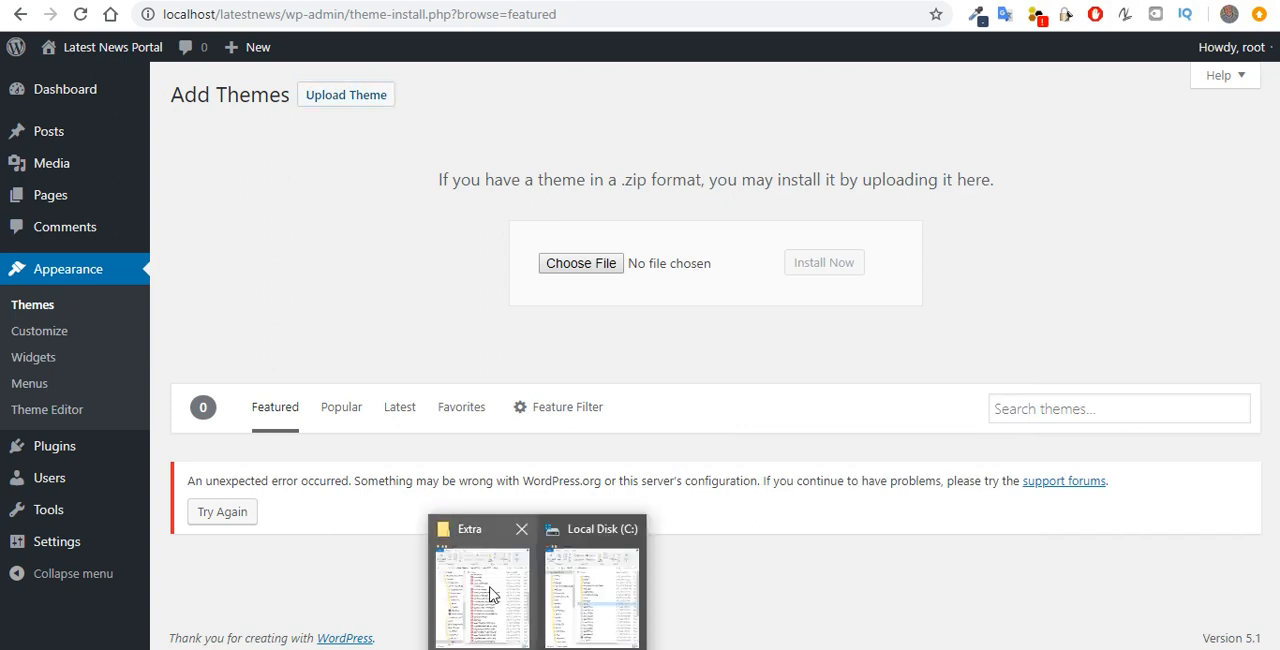
left_click(576, 590)
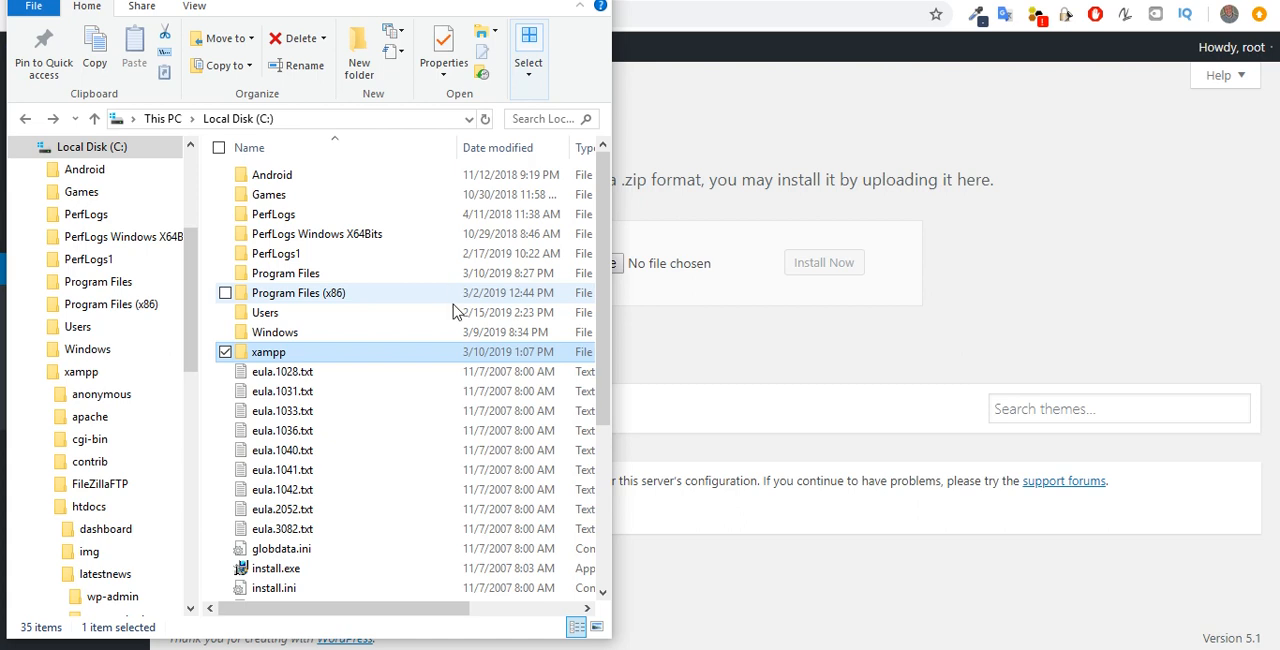
Return to the Word document and replace its sentence with "open your local drive".
mouse_move(699, 649)
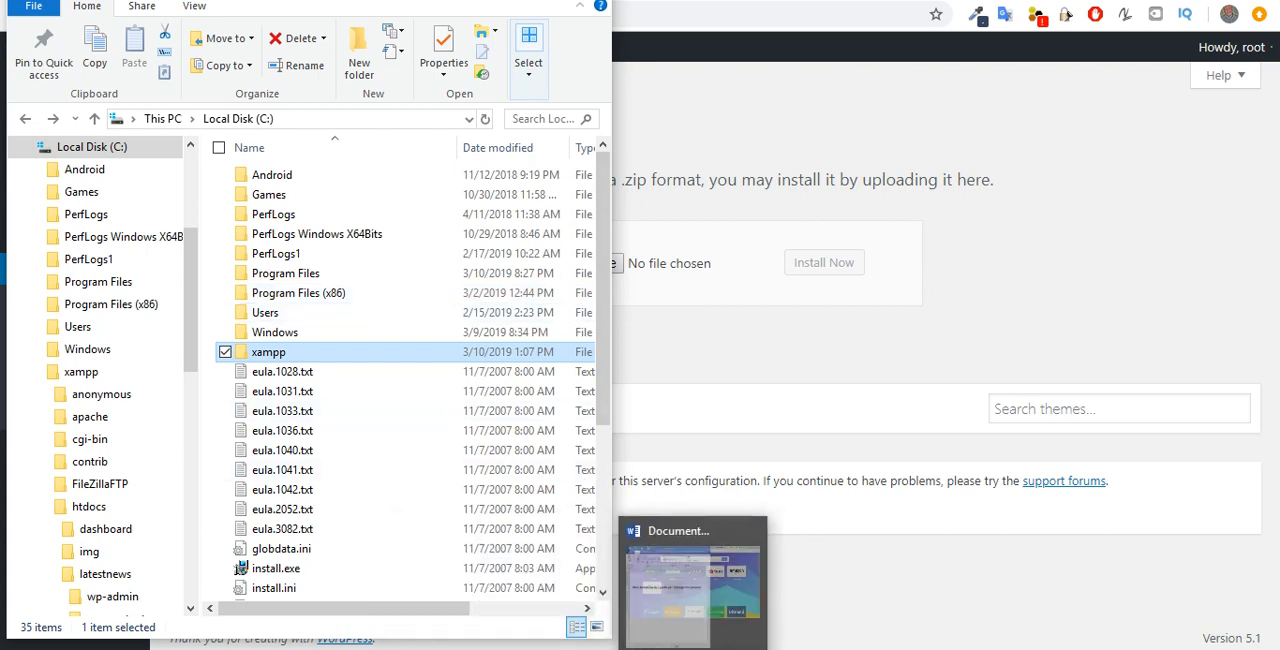
left_click(699, 585)
left_click_drag(1202, 254, 721, 256)
left_click(721, 257)
type("Open ")
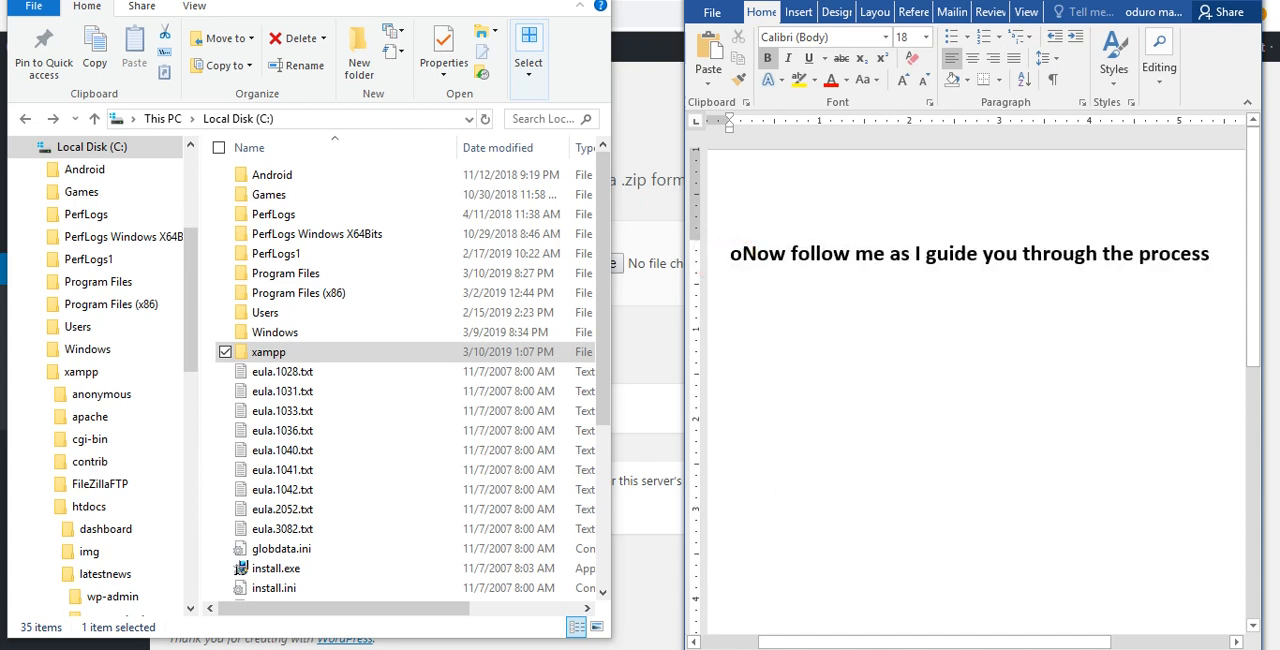
type("yo")
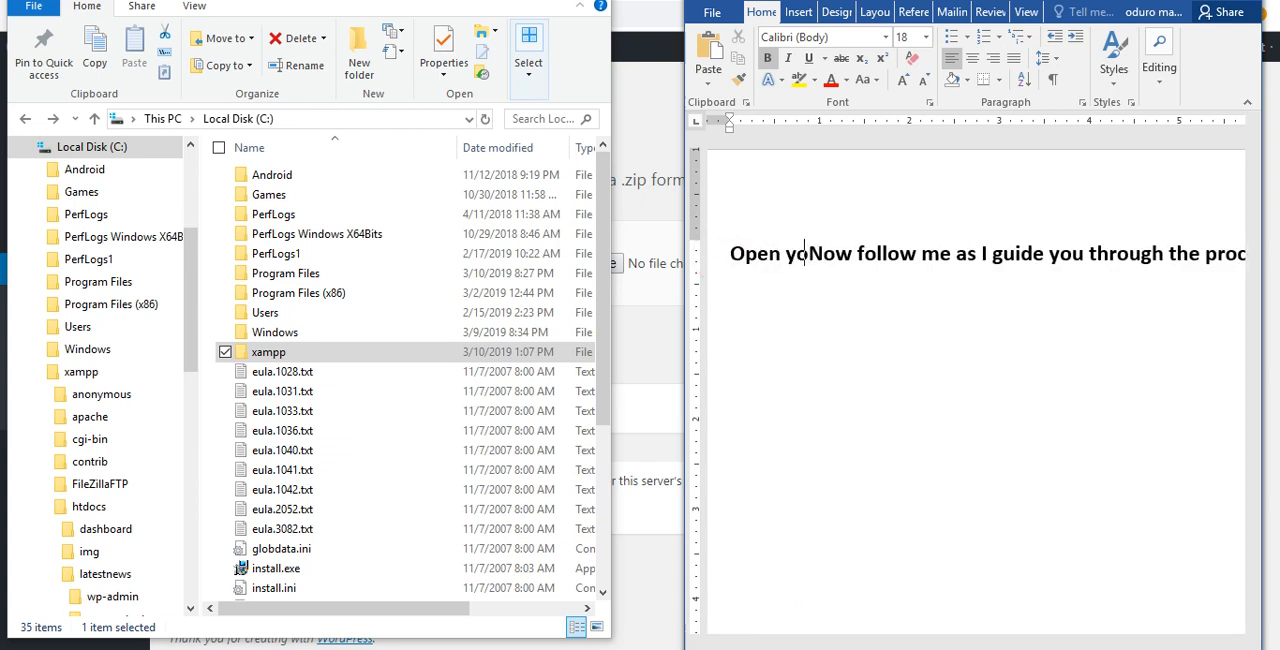
left_click(712, 263)
type("o")
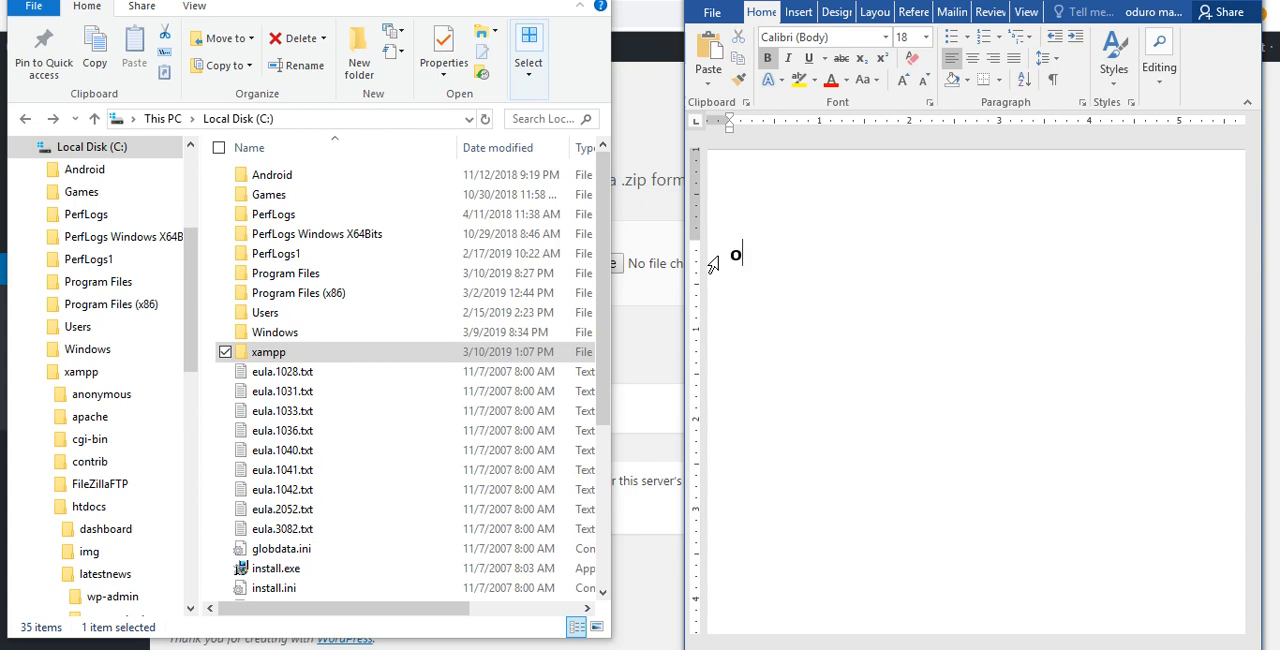
type("pen your")
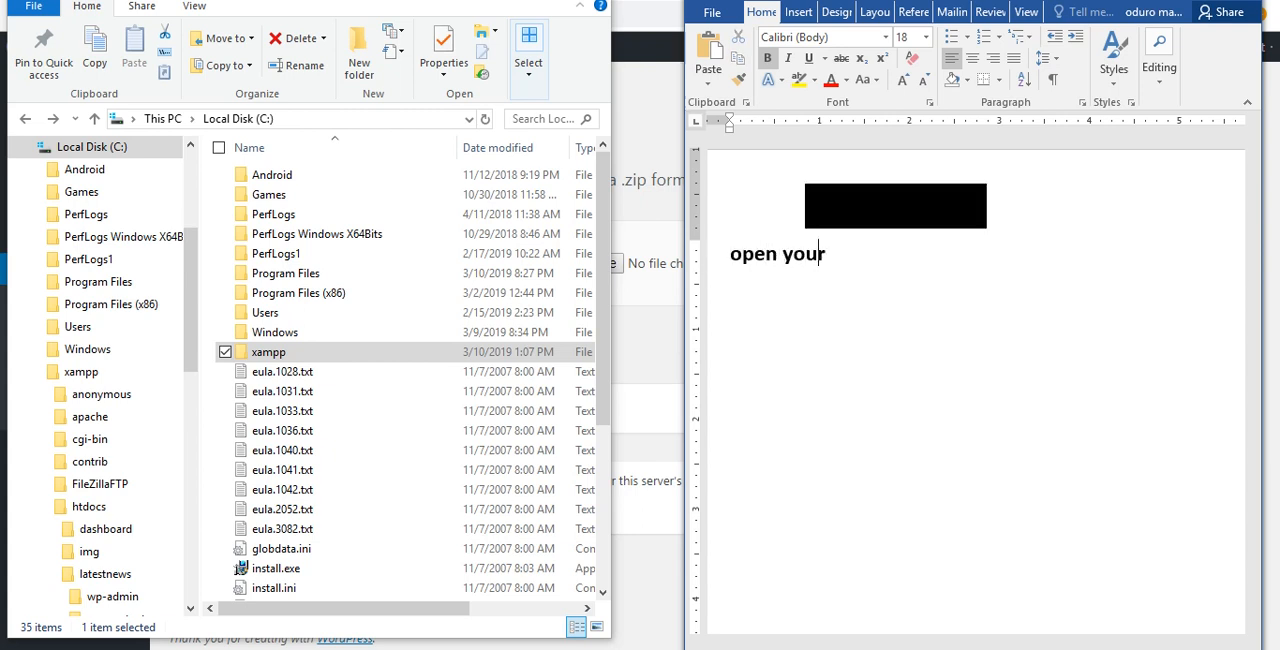
type(" local drive")
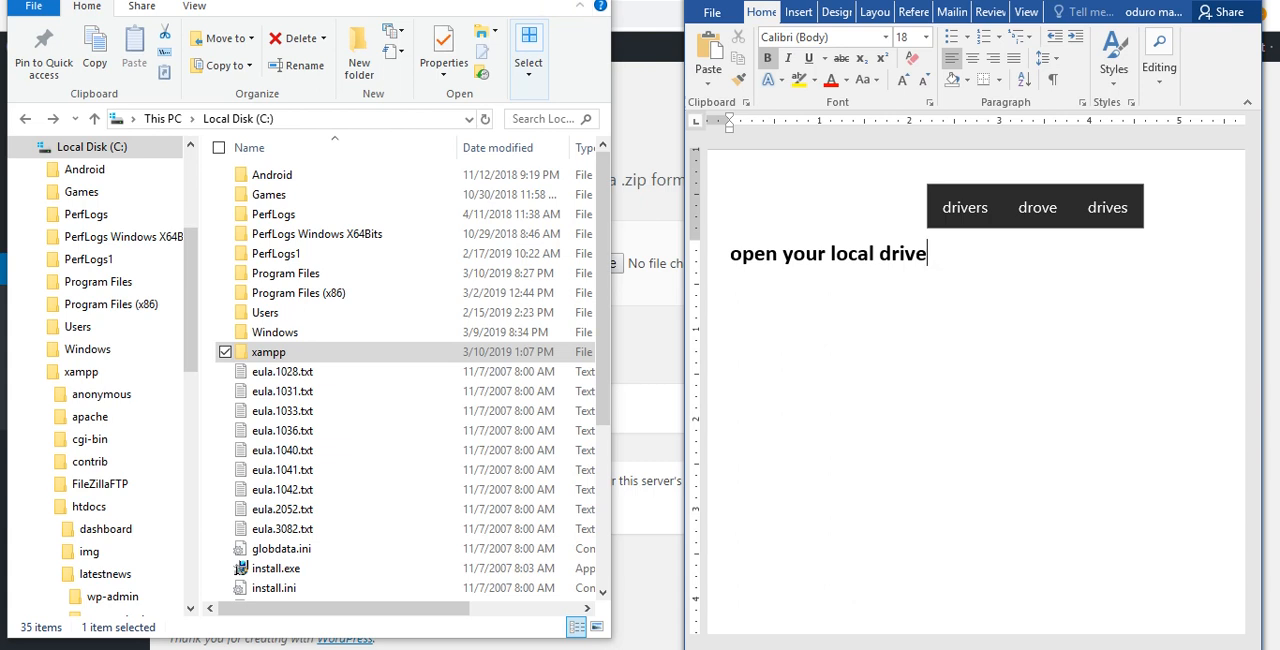
Open the xampp folder on Local Disk (C:) and keep the File Explorer window maximized.
left_click(560, 4)
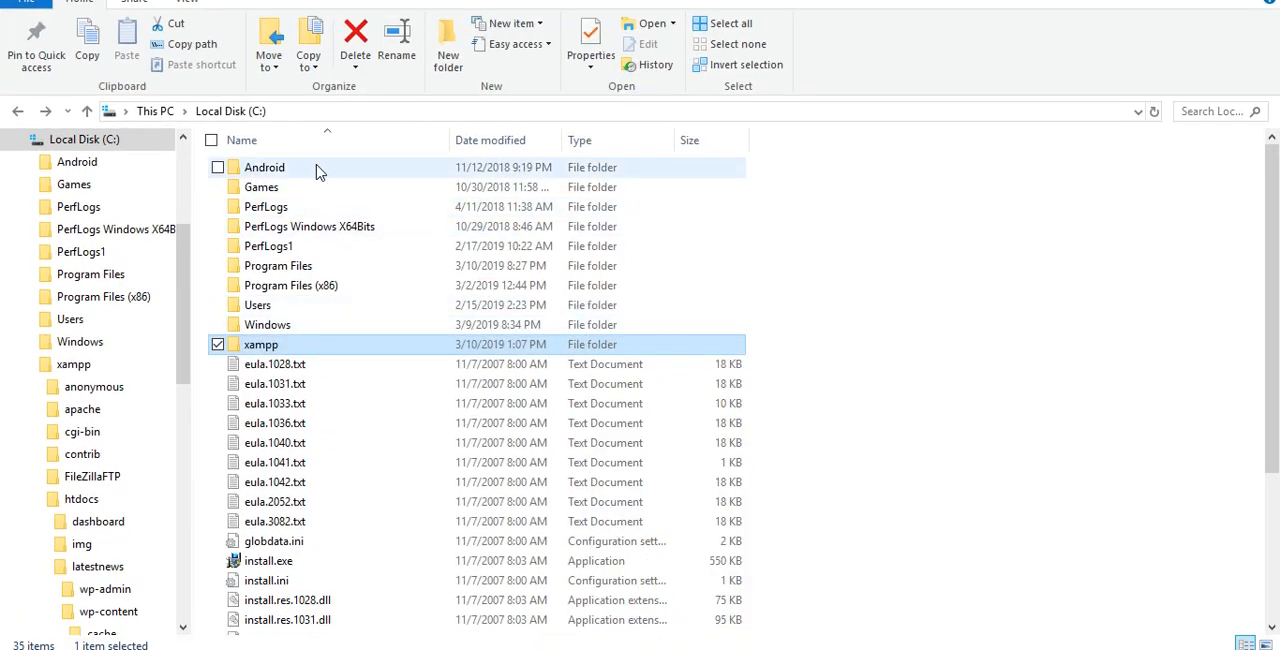
left_click(232, 112)
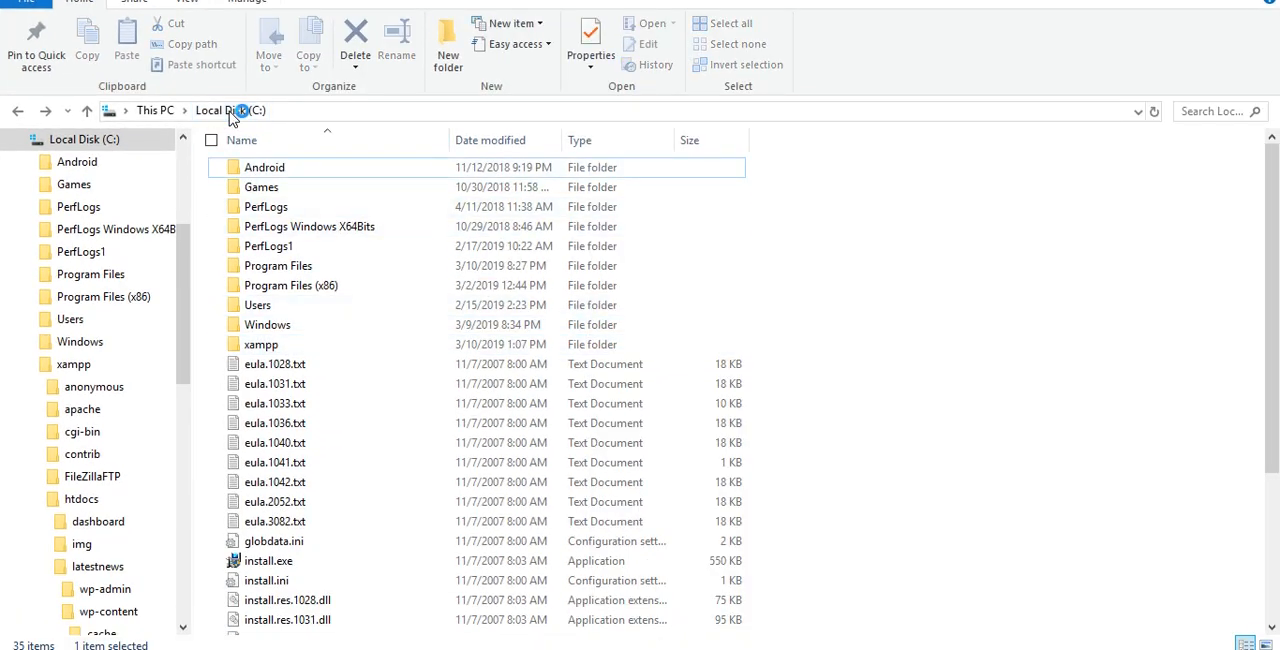
double_click(262, 345)
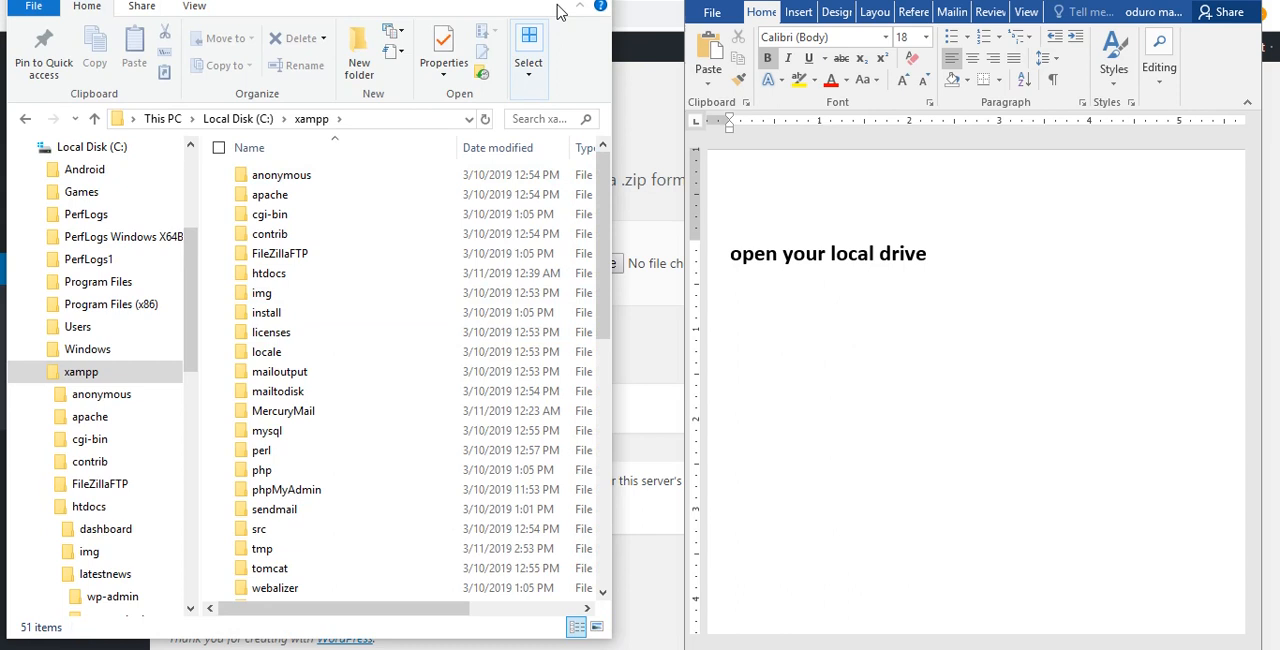
double_click(534, 2)
double_click(534, 2)
double_click(548, 3)
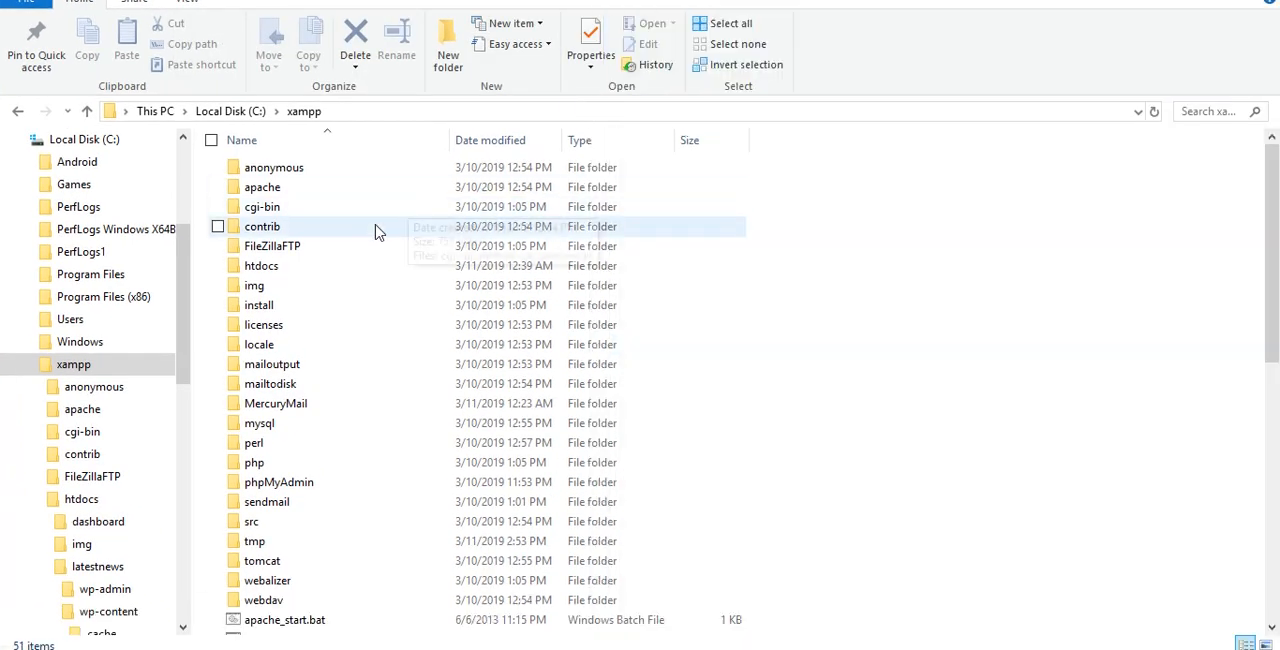
Navigate from xampp through htdocs, latestnews and wp-content into the themes folder.
double_click(279, 272)
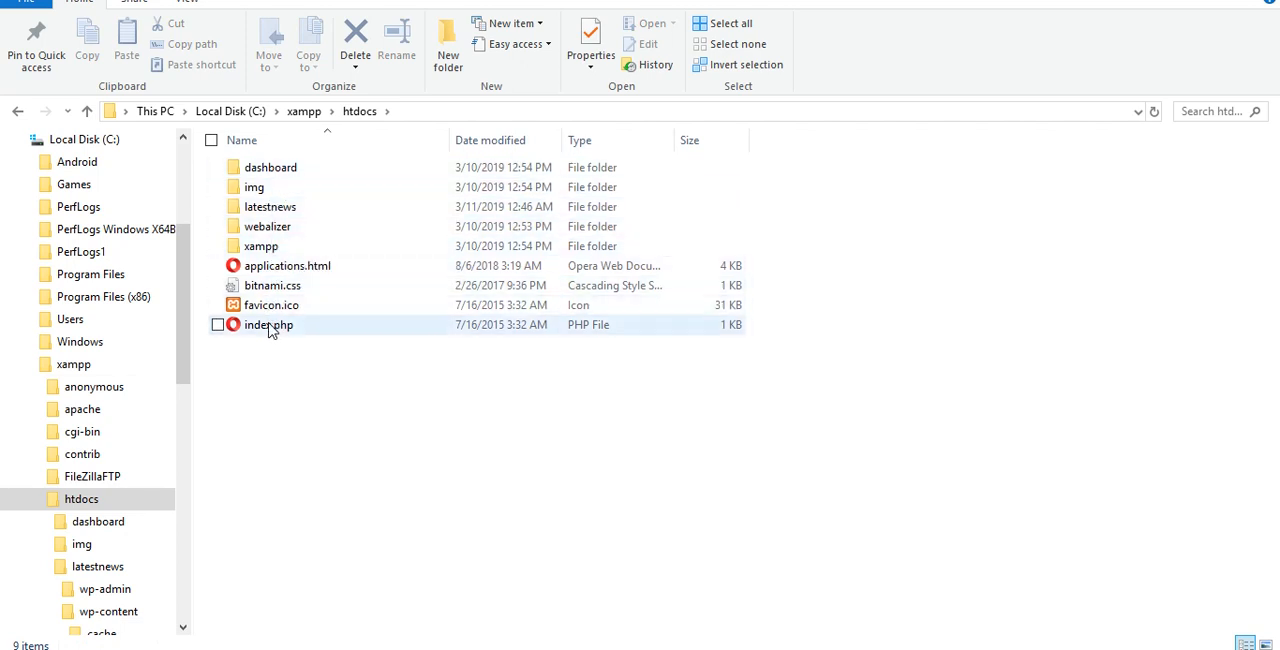
double_click(284, 212)
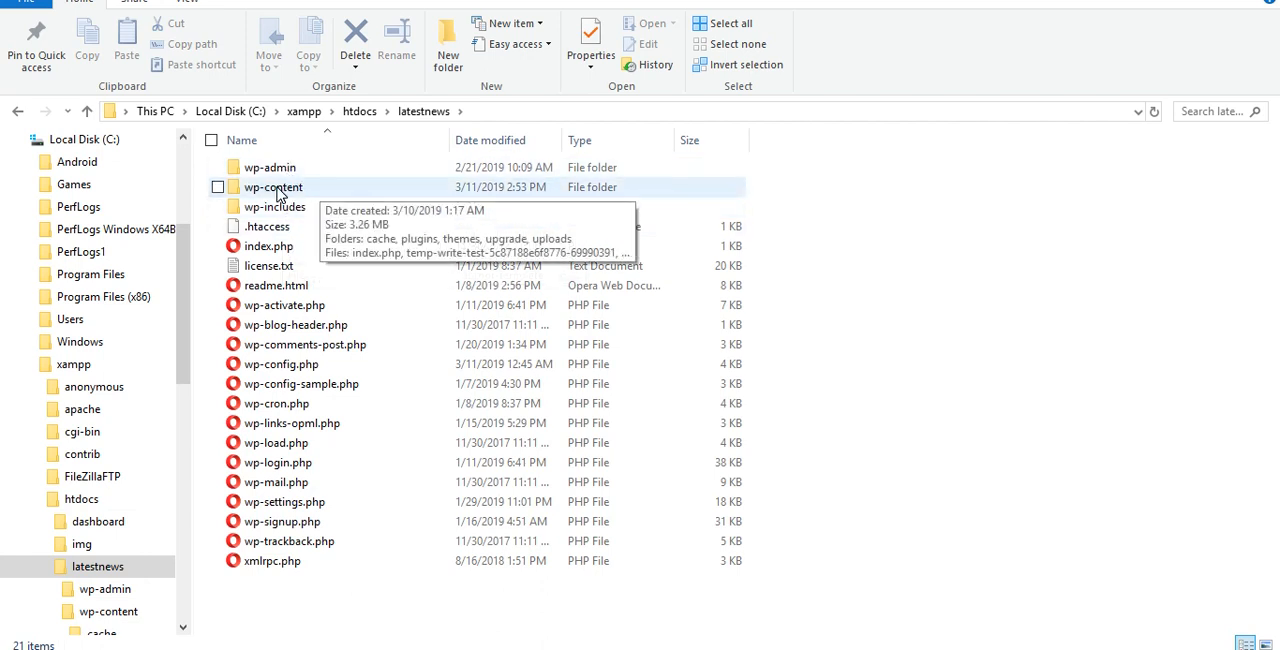
double_click(308, 190)
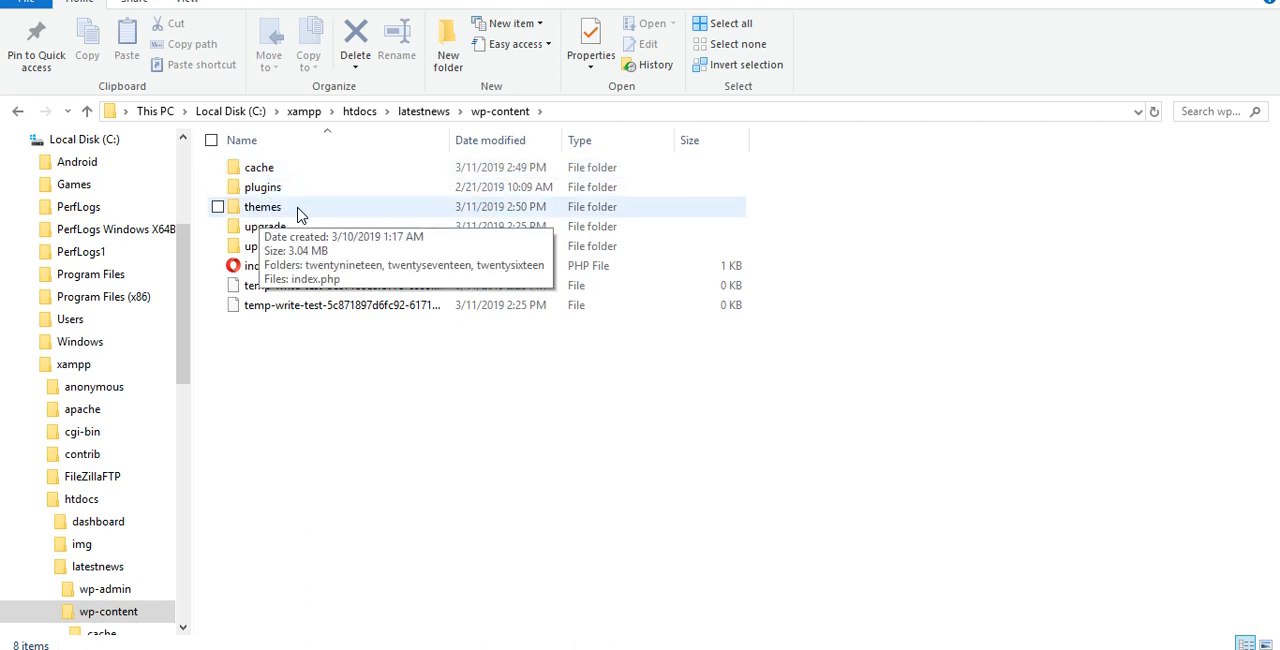
double_click(300, 210)
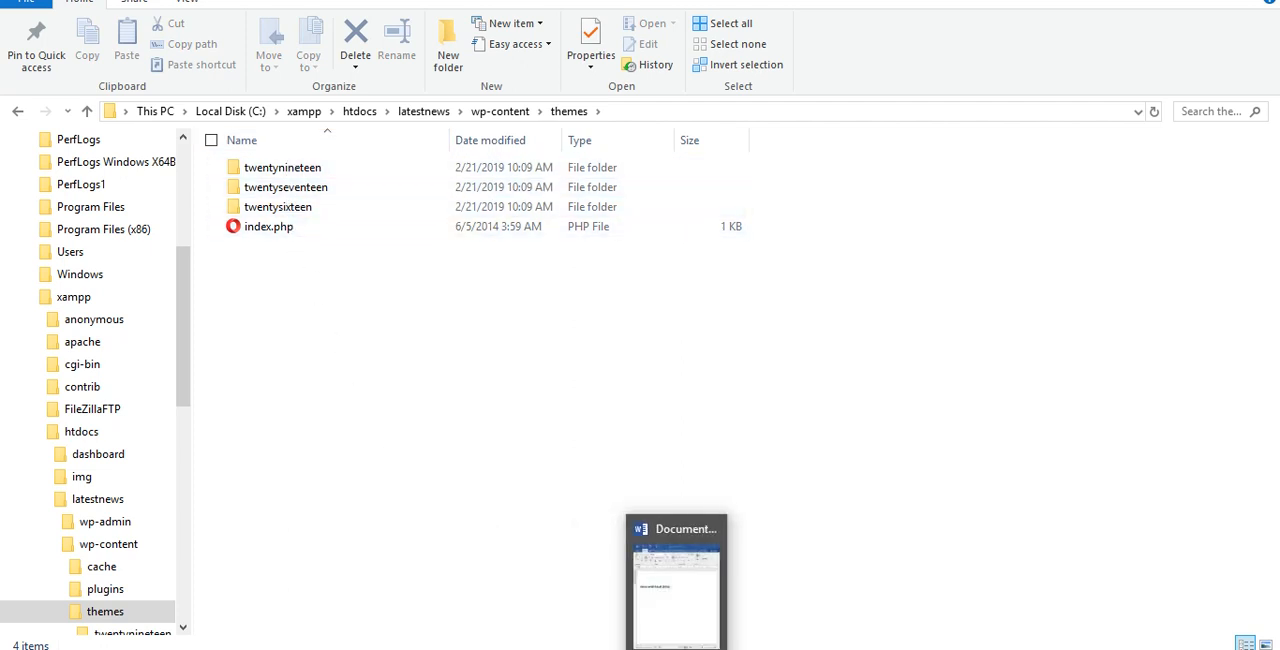
Go back to the installed Themes page in the browser and return to the themes folder window.
left_click(780, 648)
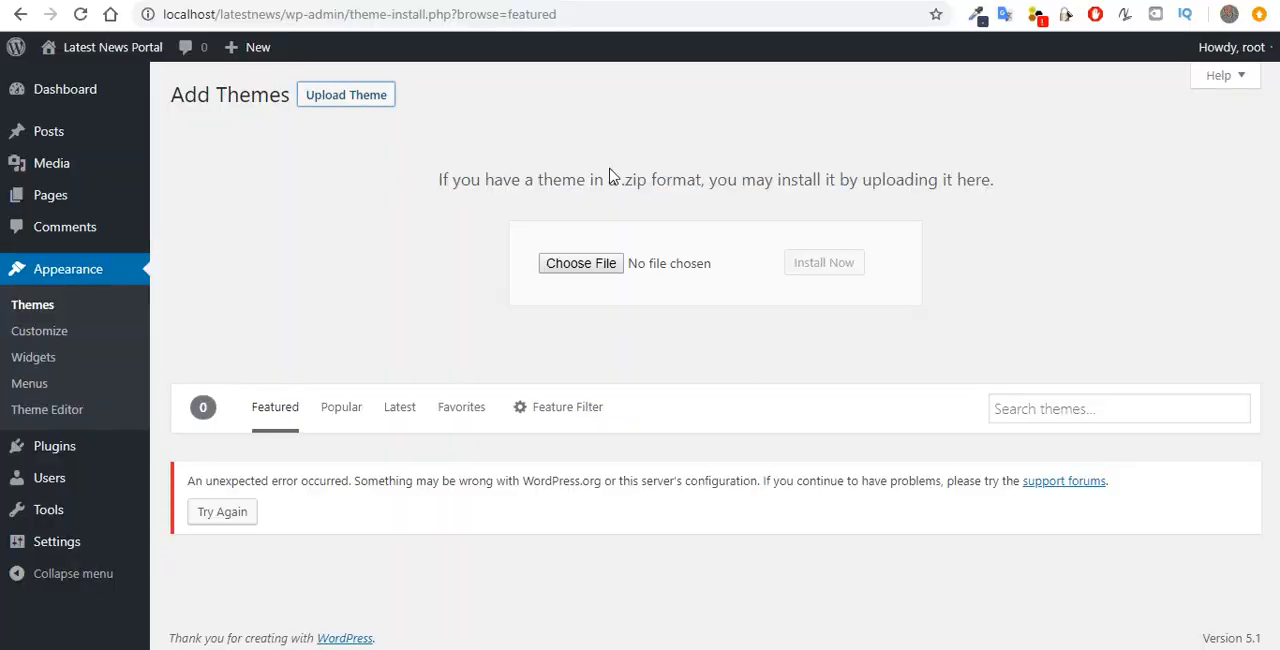
left_click(25, 14)
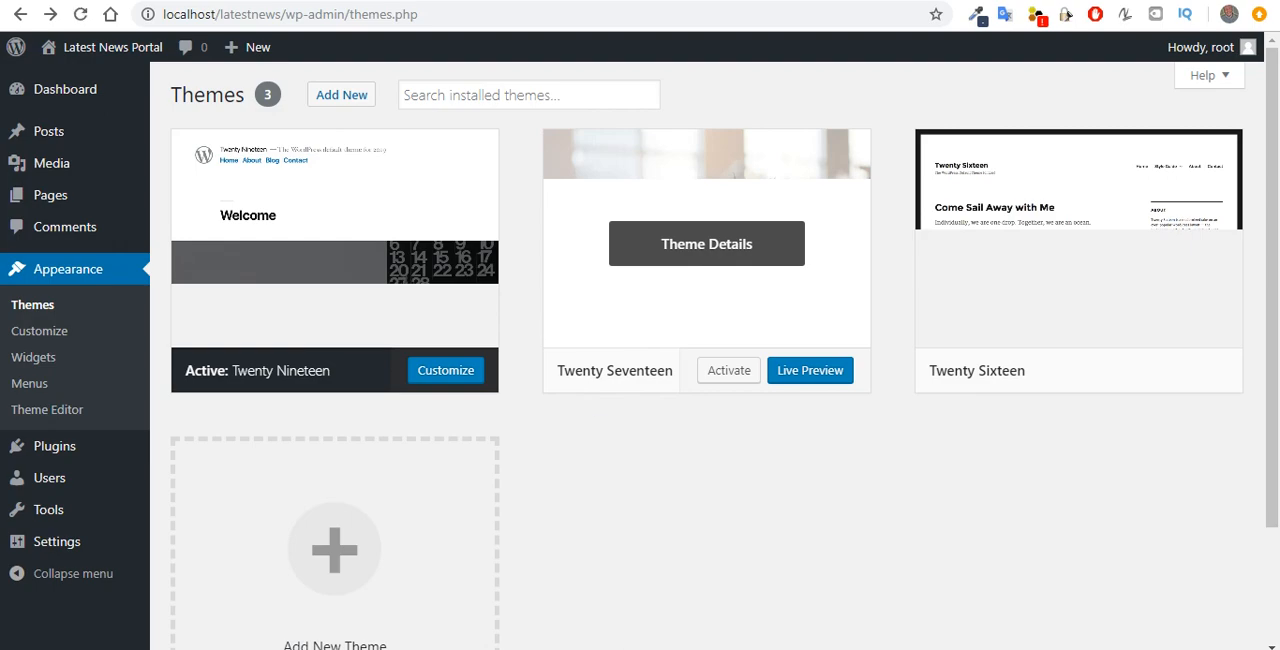
mouse_move(569, 620)
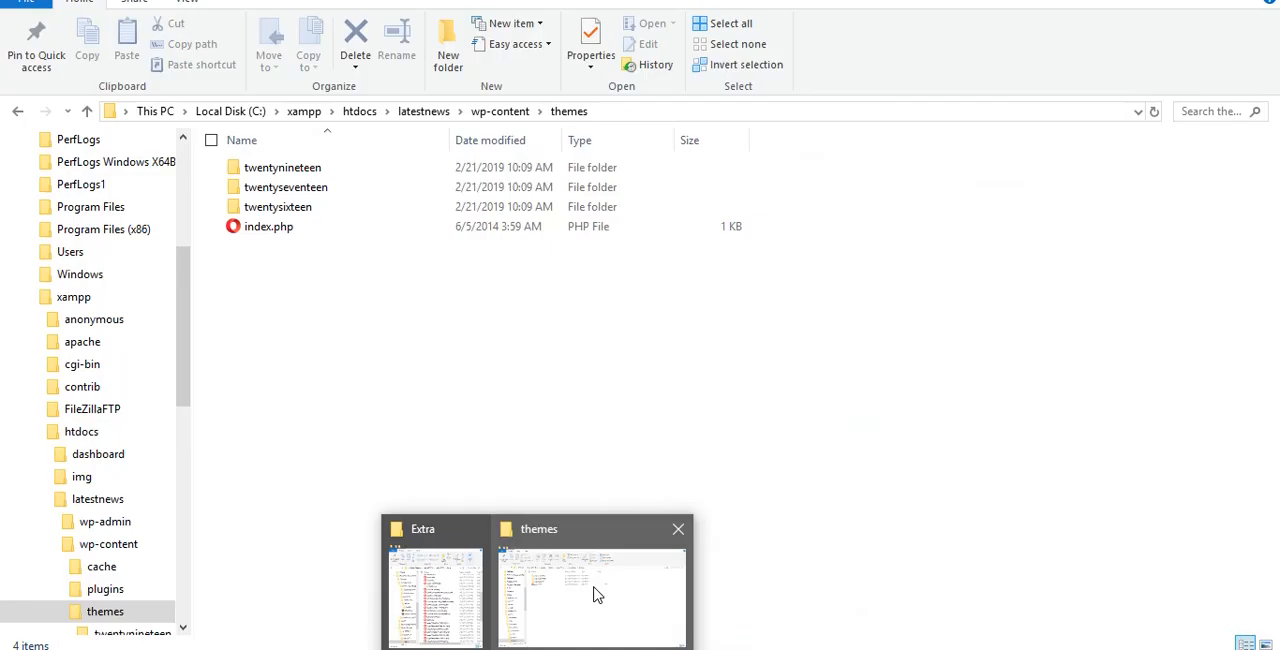
left_click(596, 595)
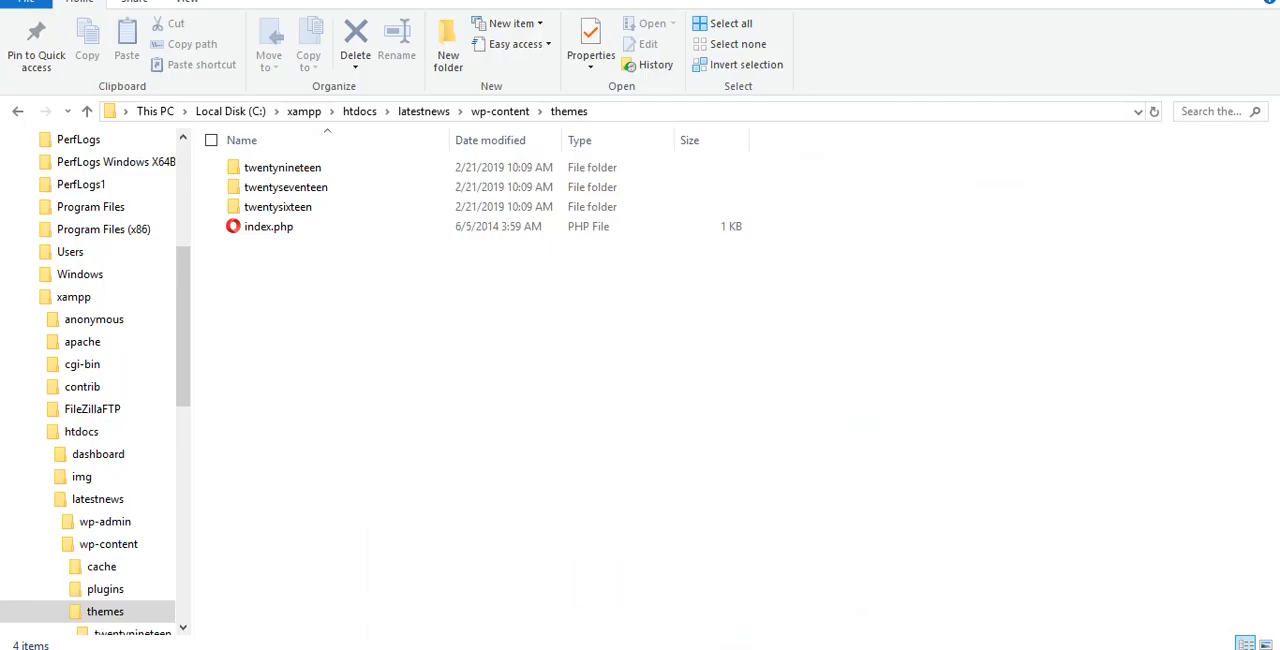
Restore the themes folder window to a smaller size, narrow it and move it over the Themes page to compare the installed themes.
left_click(1214, 1)
left_click_drag(299, 0, 456, 0)
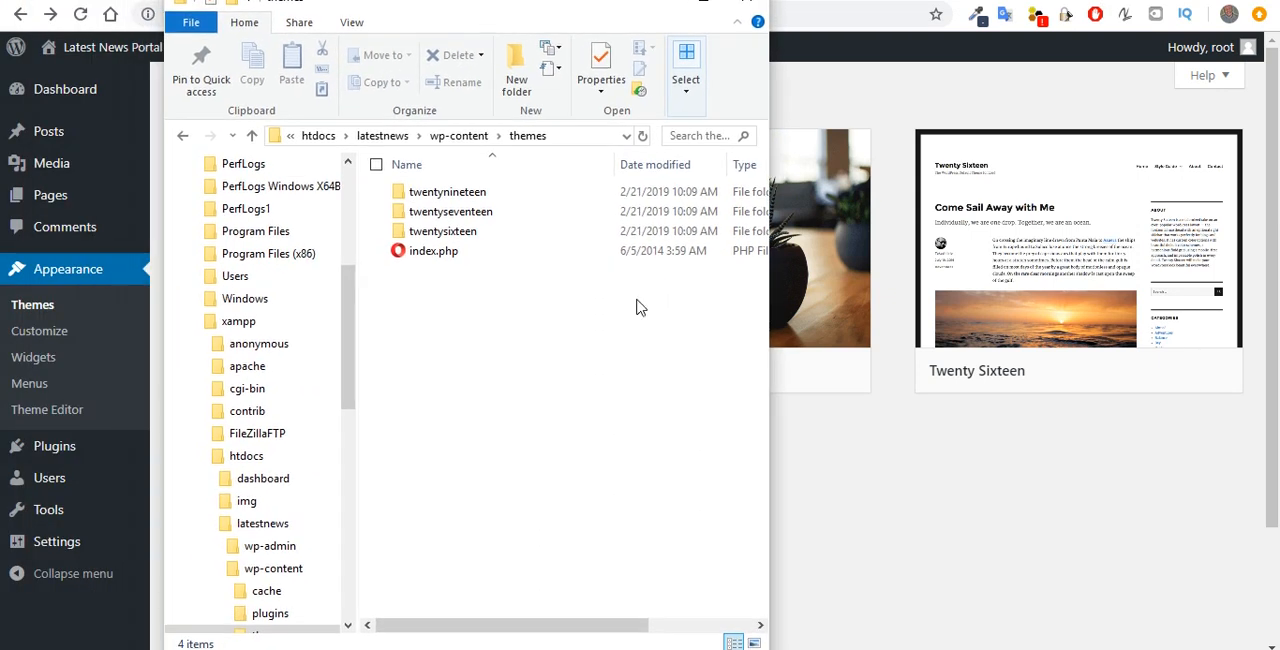
left_click_drag(769, 375, 607, 376)
left_click_drag(408, 3, 811, 410)
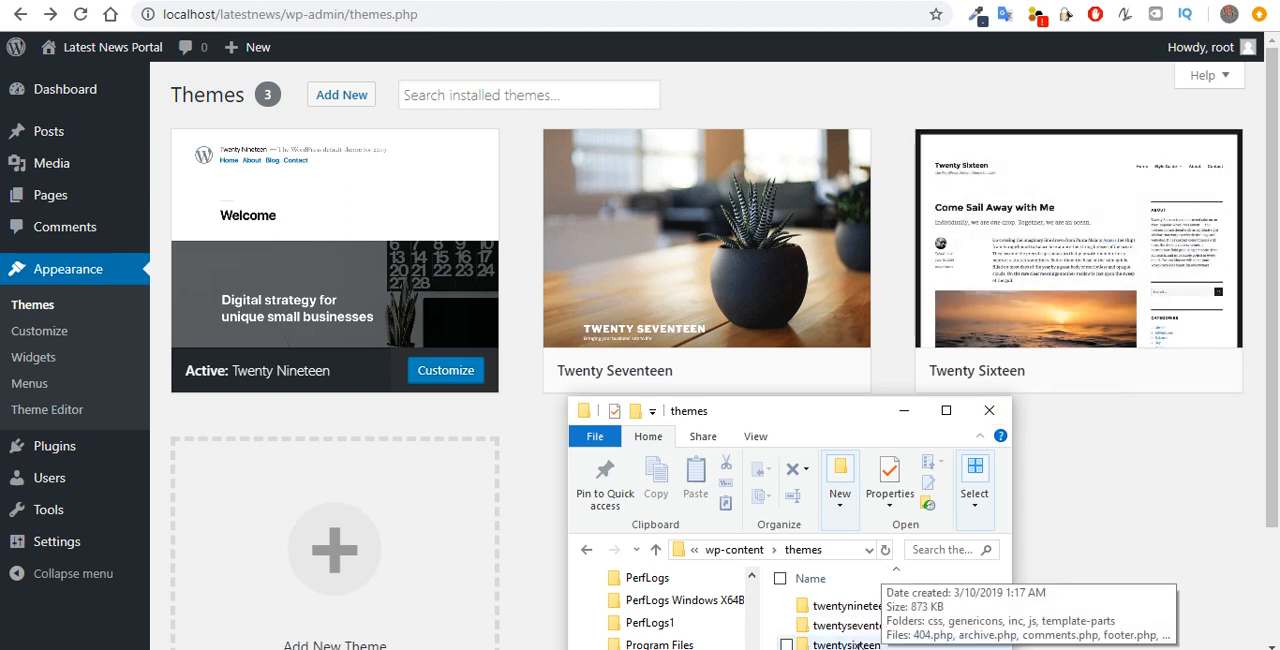
left_click_drag(834, 400, 285, 21)
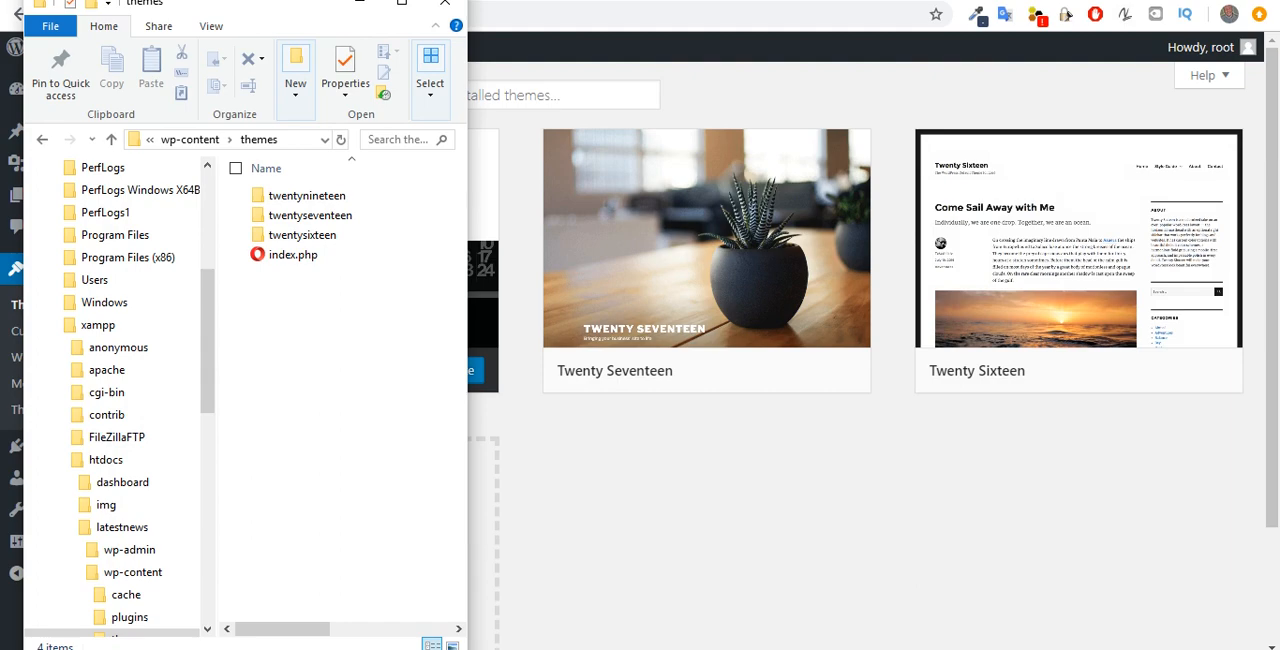
Minimize the browser, leaving the themes folder window and the Word document side by side on the desktop.
left_click(1162, 2)
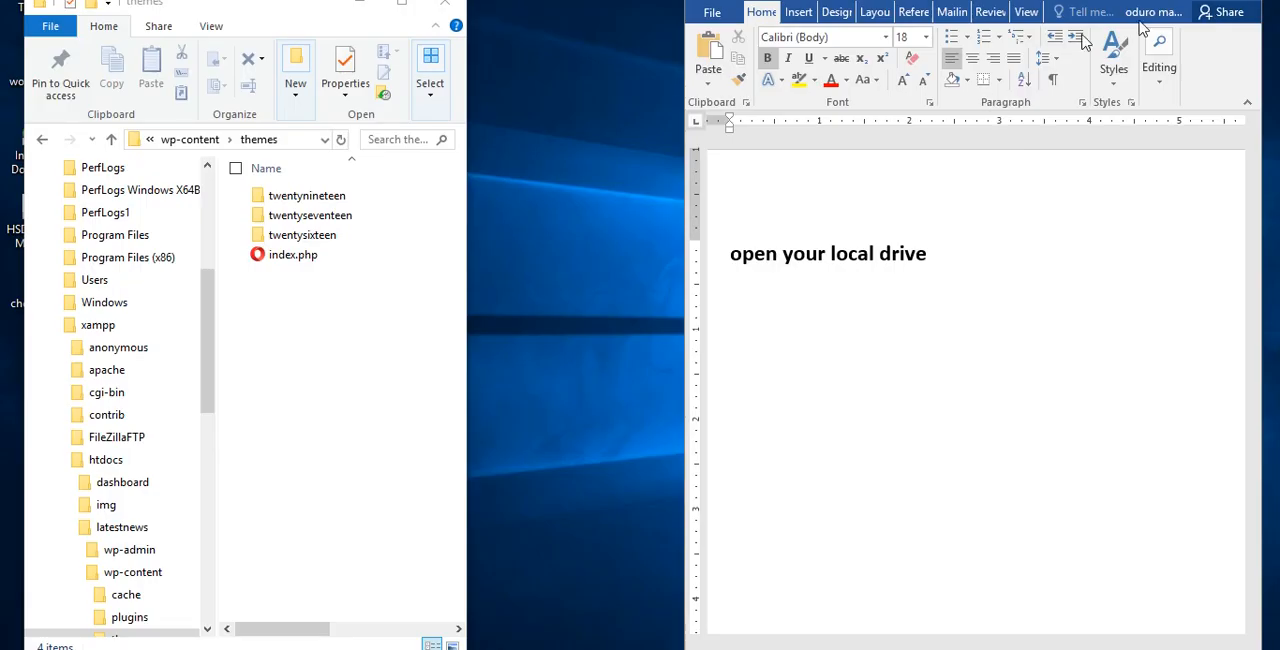
right_click(588, 280)
left_click(546, 332)
Replace the line "open your local drive" with "Now go to where your theme file is located".
left_click(959, 253)
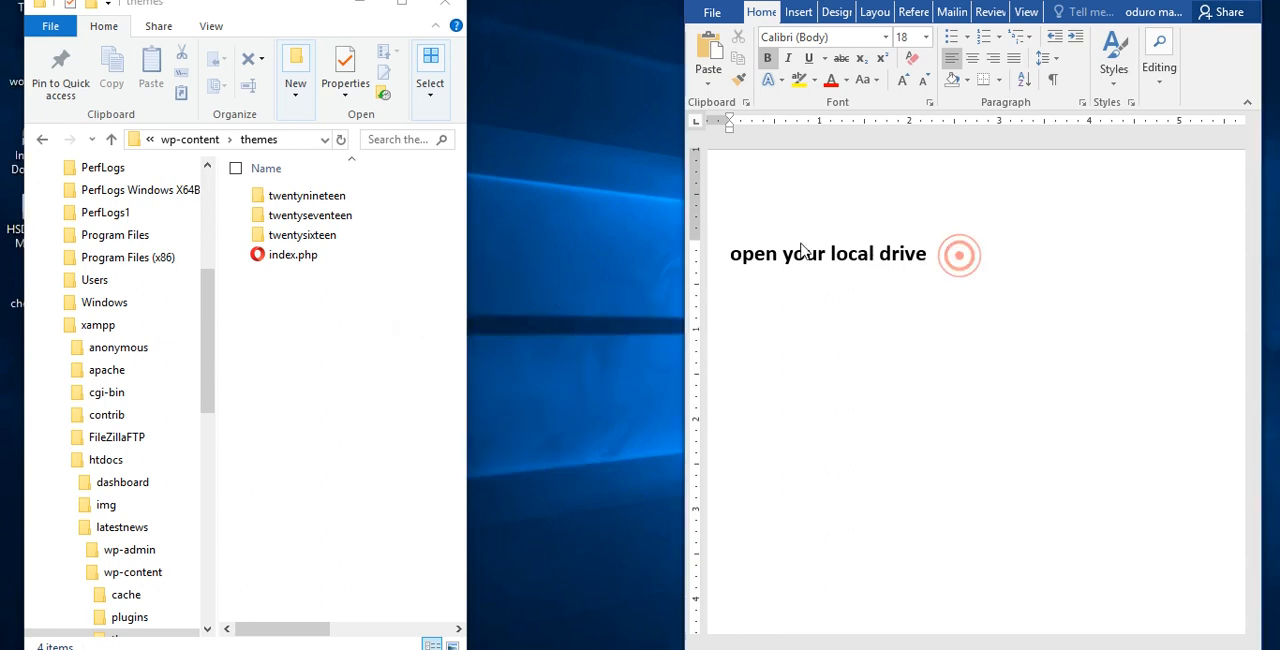
left_click(709, 252)
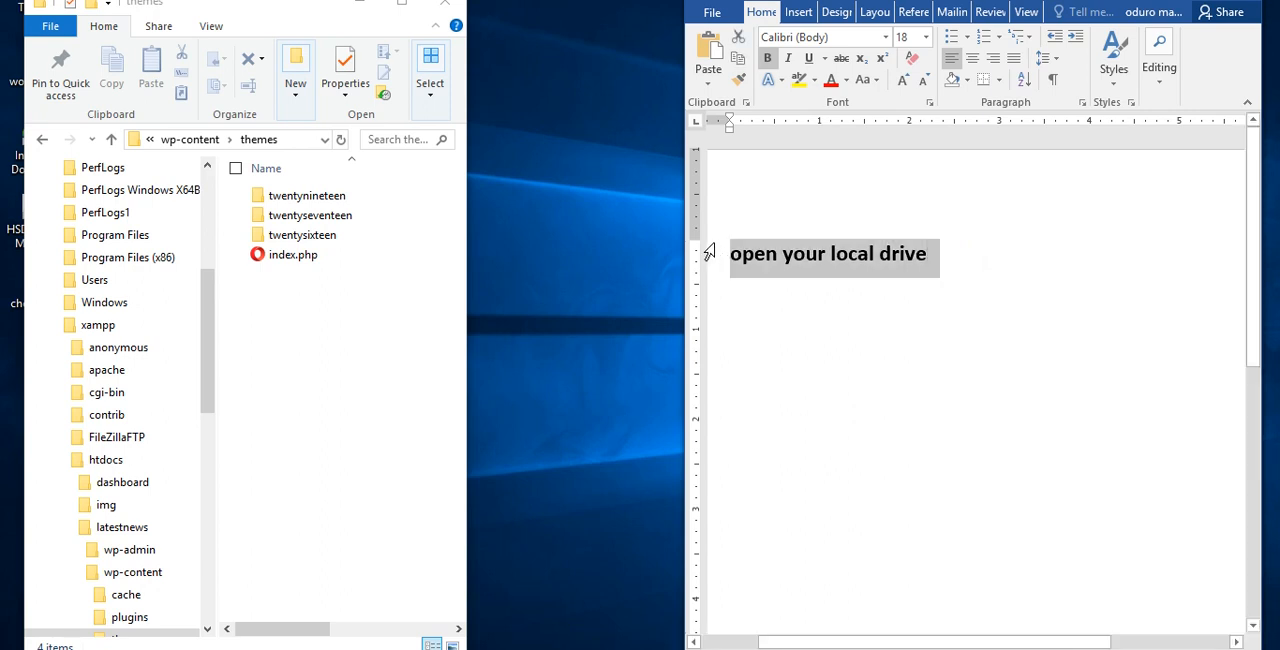
type("no")
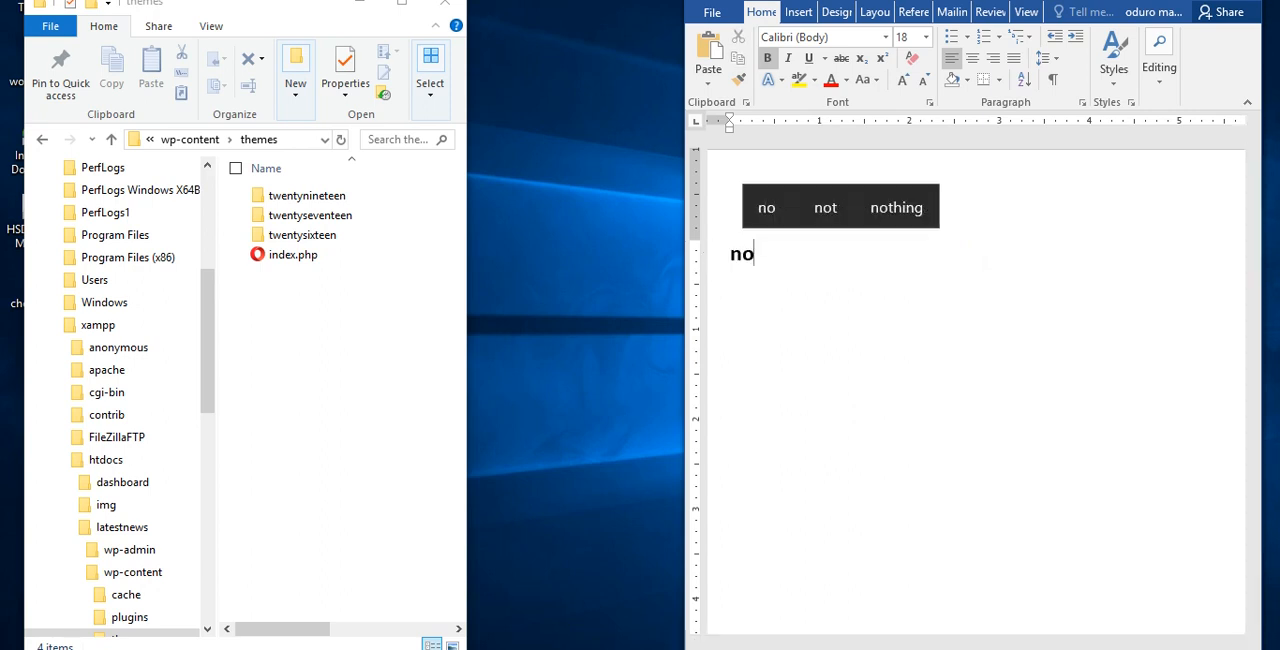
type("w go")
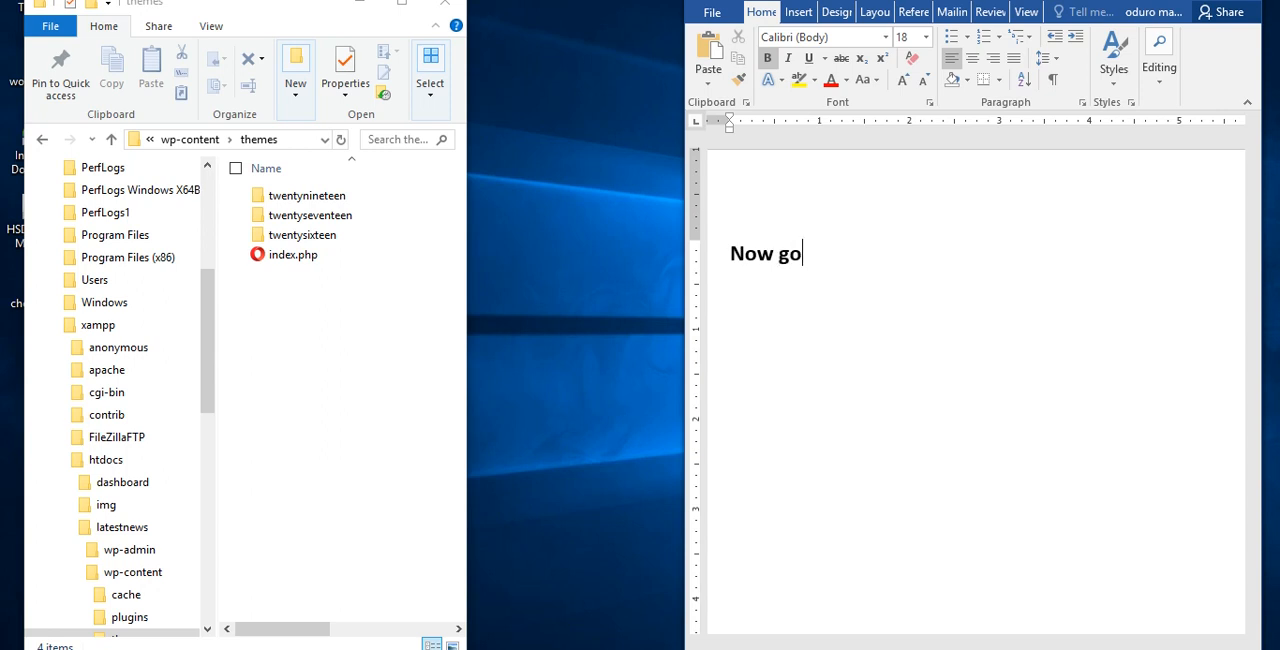
type(" to where your")
key("BackSpace")
key("BackSpace")
key("BackSpace")
key("BackSpace")
type("th")
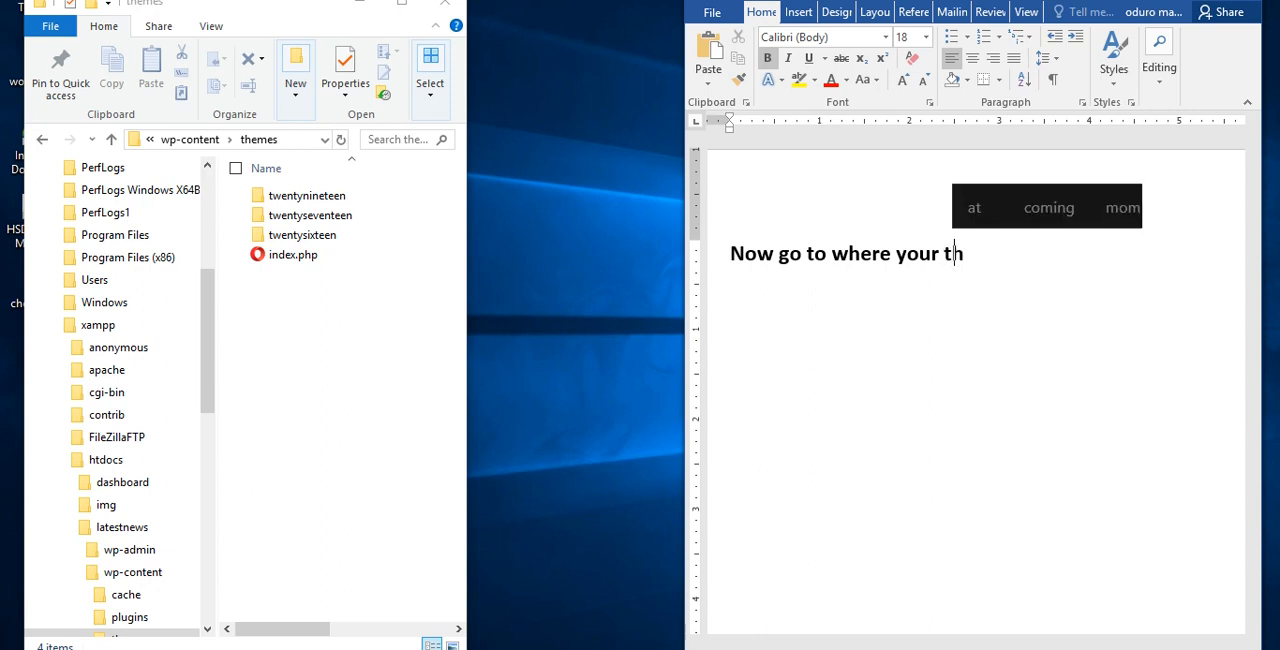
type("eme file is located")
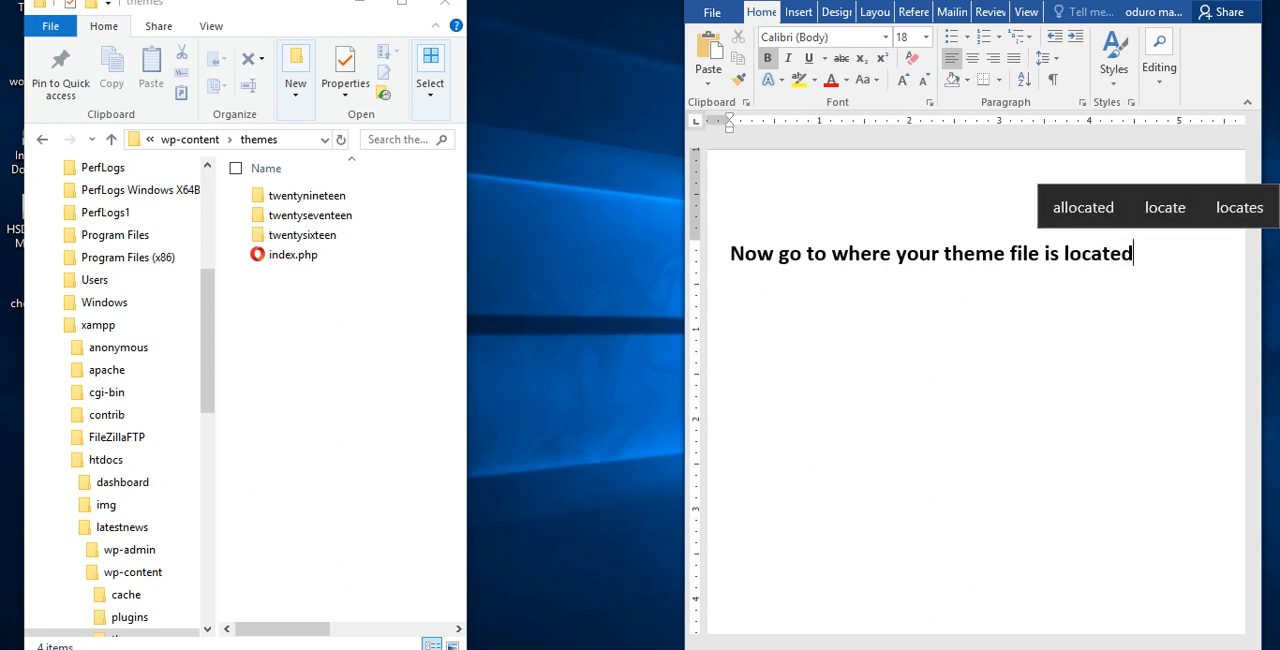
type(" and")
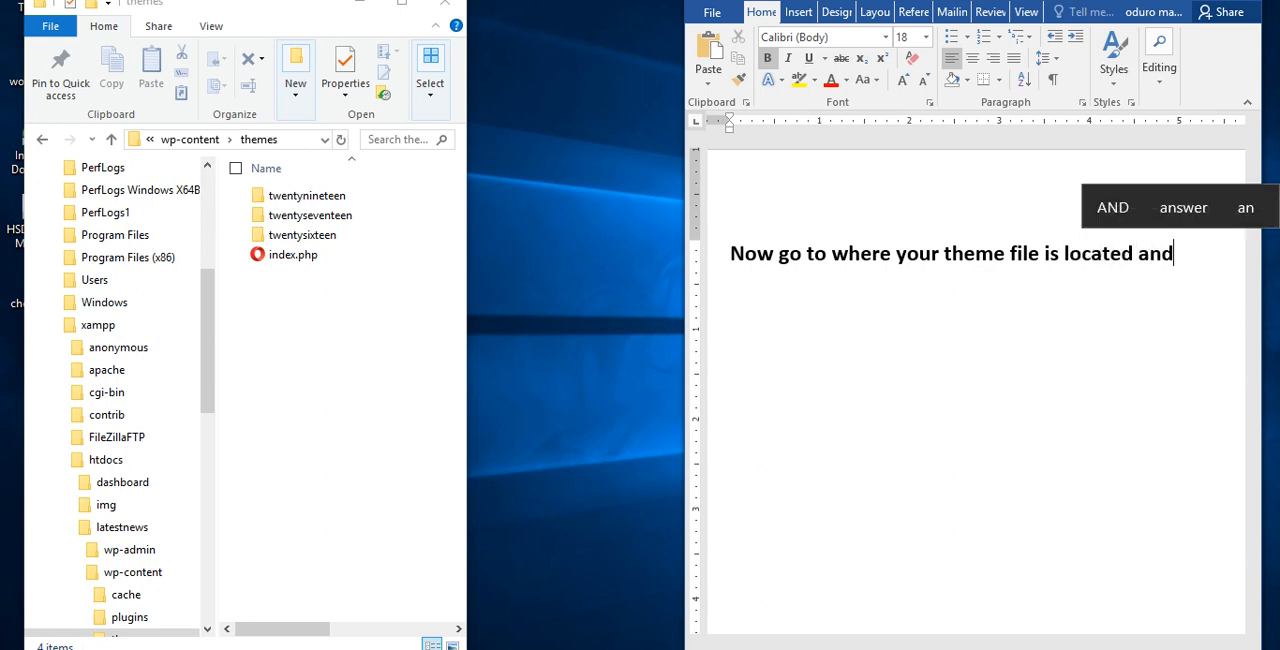
type(" c")
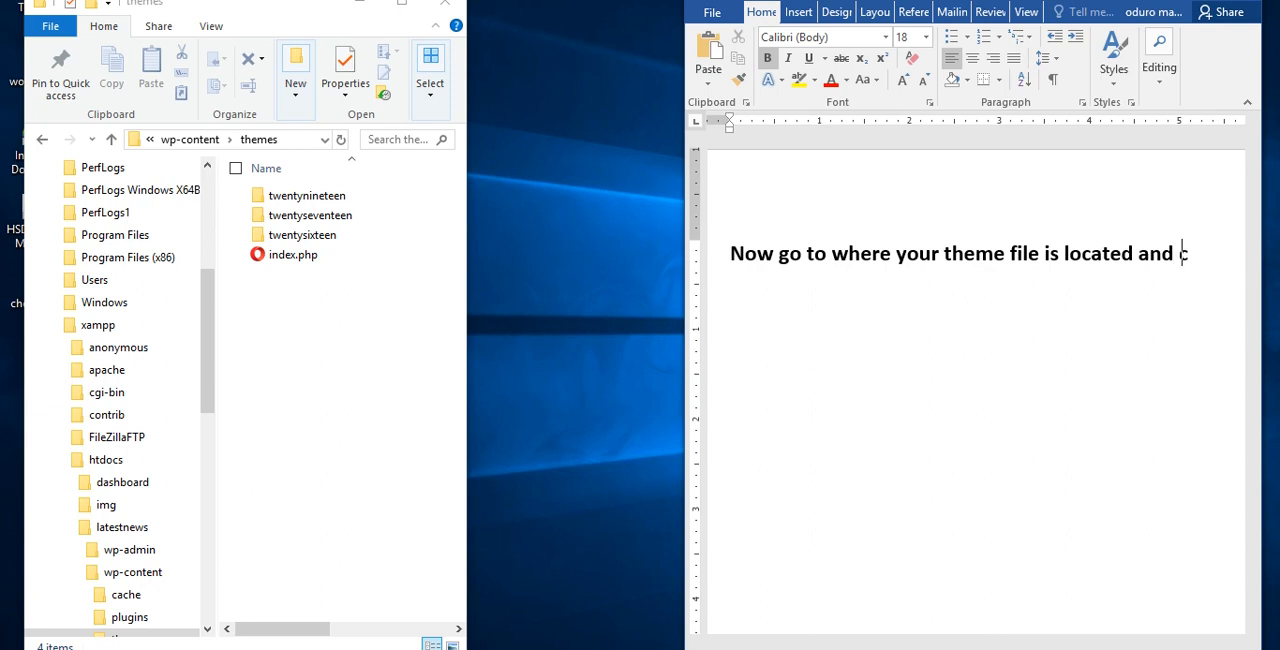
type("opy and ")
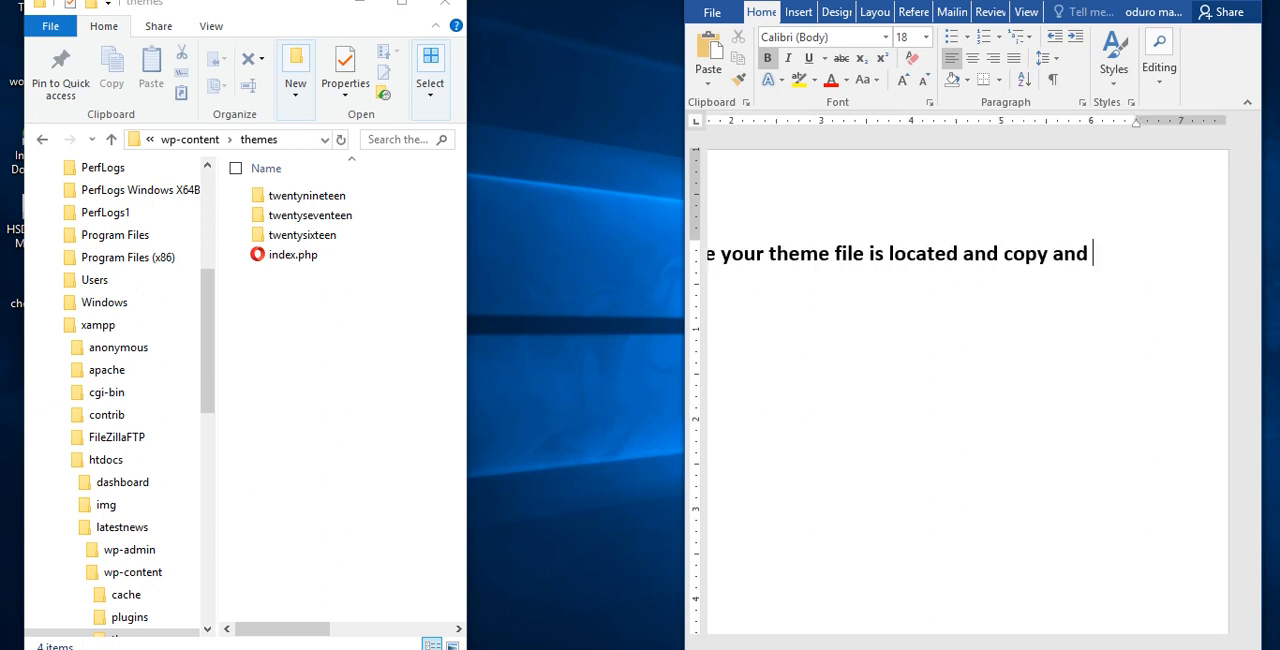
type("paste ")
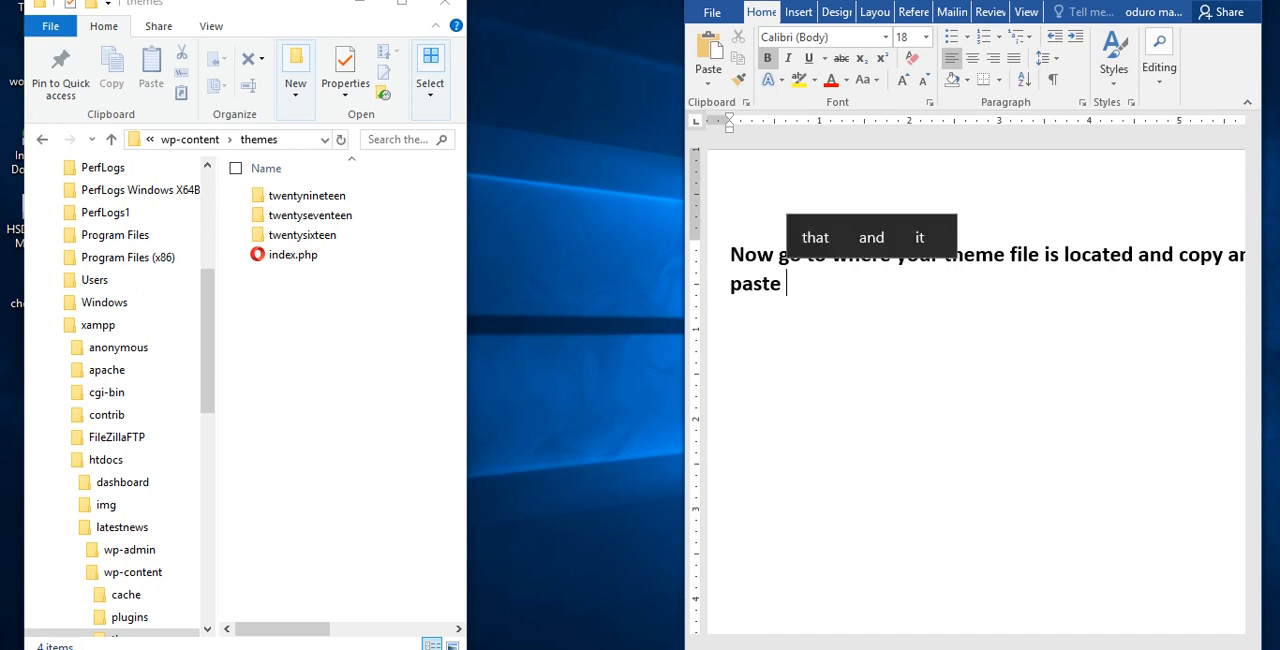
type("into")
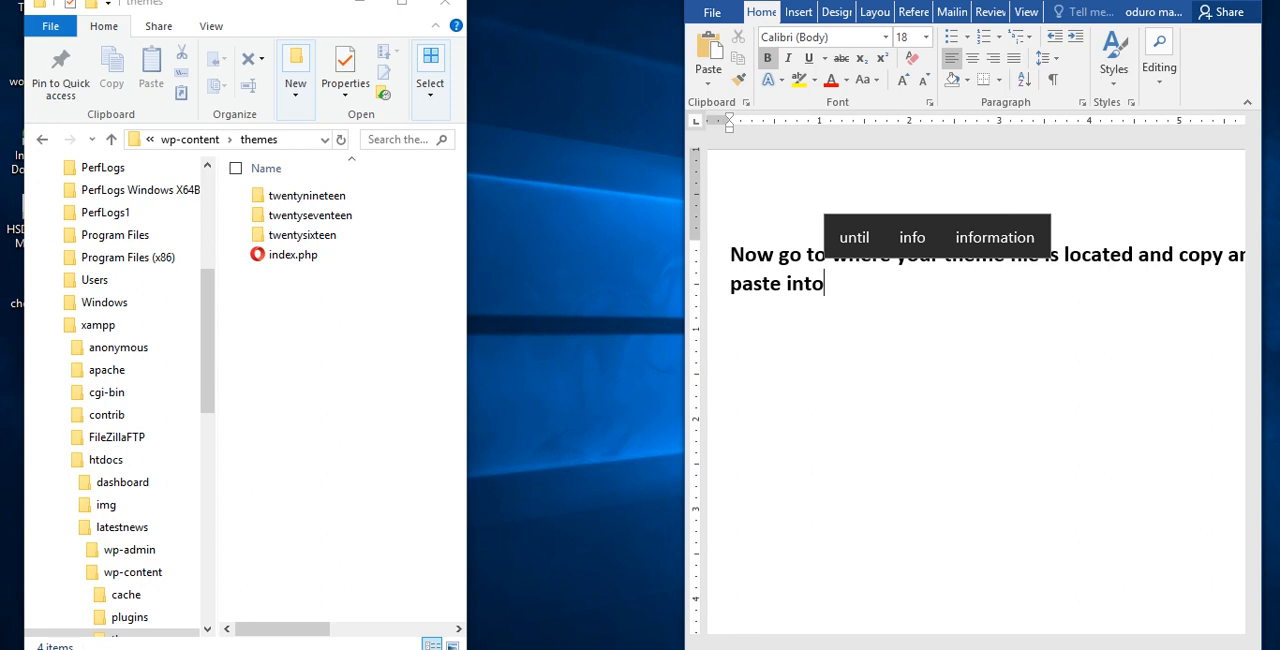
type(" the t")
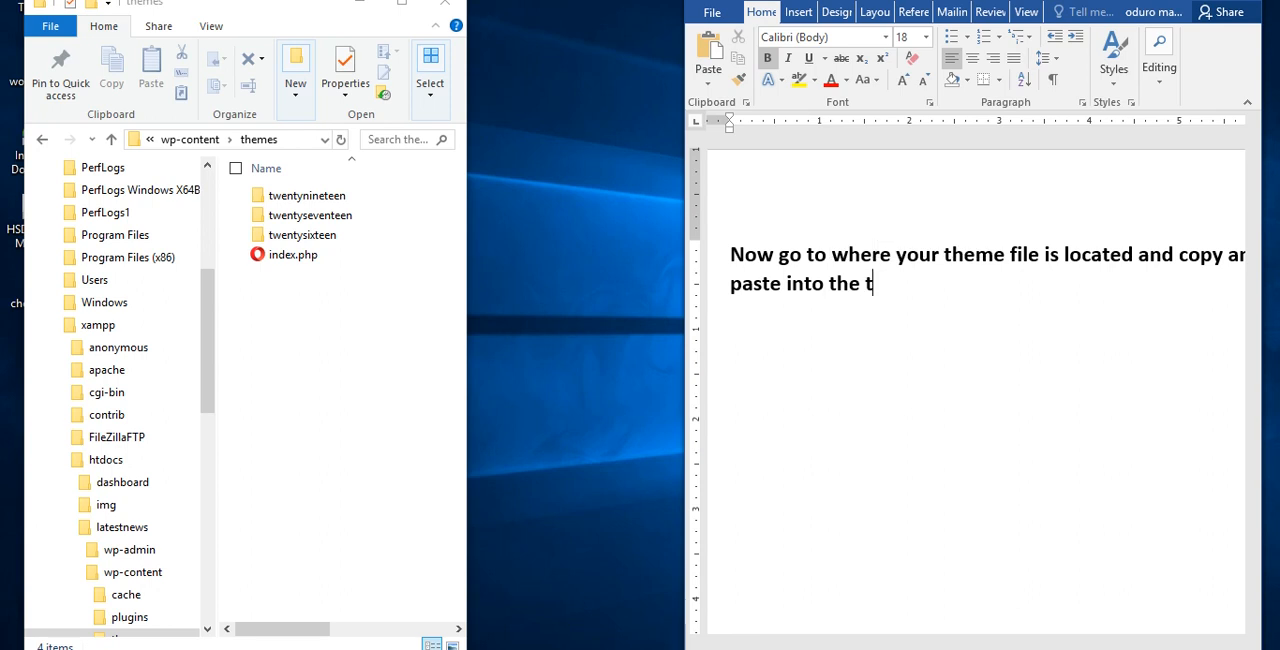
type("heme directo")
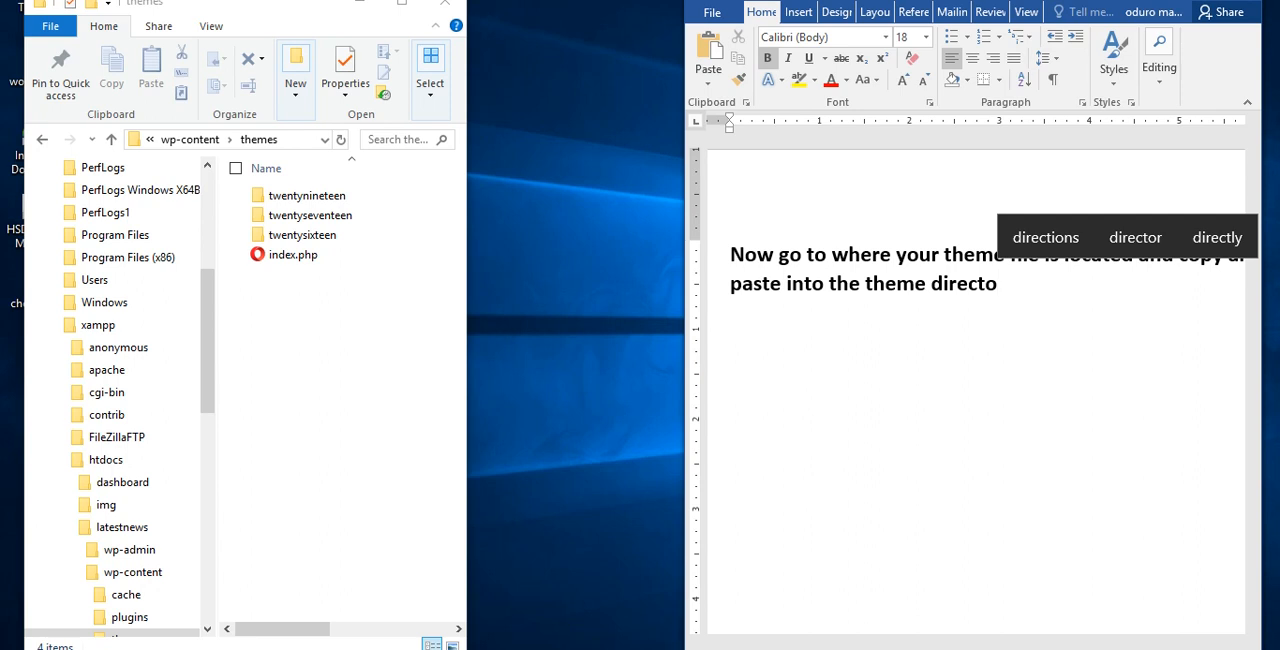
Continue the sentence in the document with "and copy and paste into the theme directory..".
type("ry..")
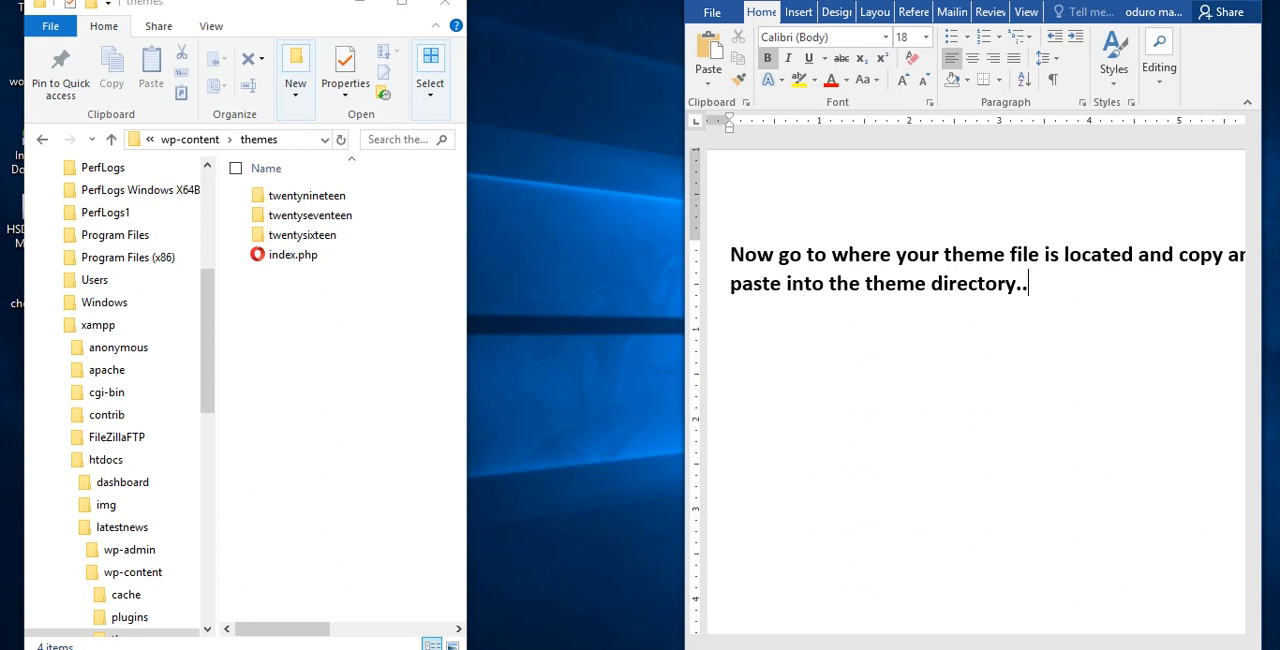
Add the line "Like this....." a few lines below the sentence.
key("Return")
key("Return")
key("Return")
type("Like this.")
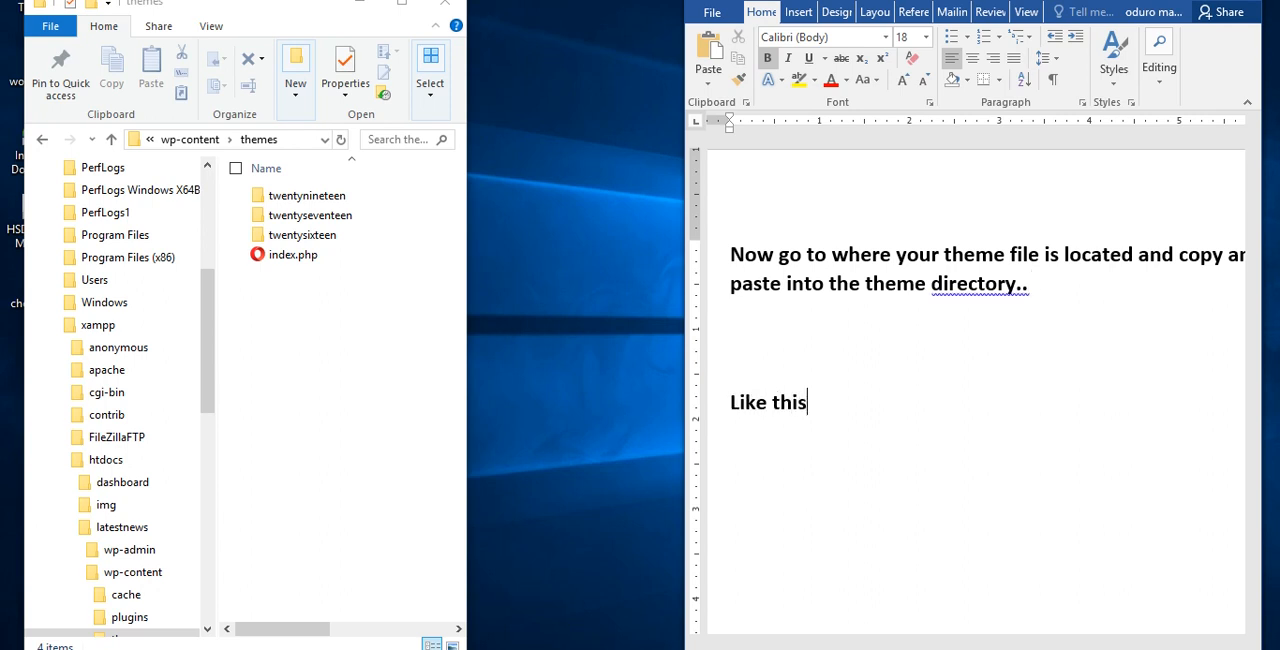
type("....")
Bring up the themes and Extra folder windows in File Explorer and return the Extra window to the extra2075 folder.
mouse_move(535, 648)
left_click(593, 603)
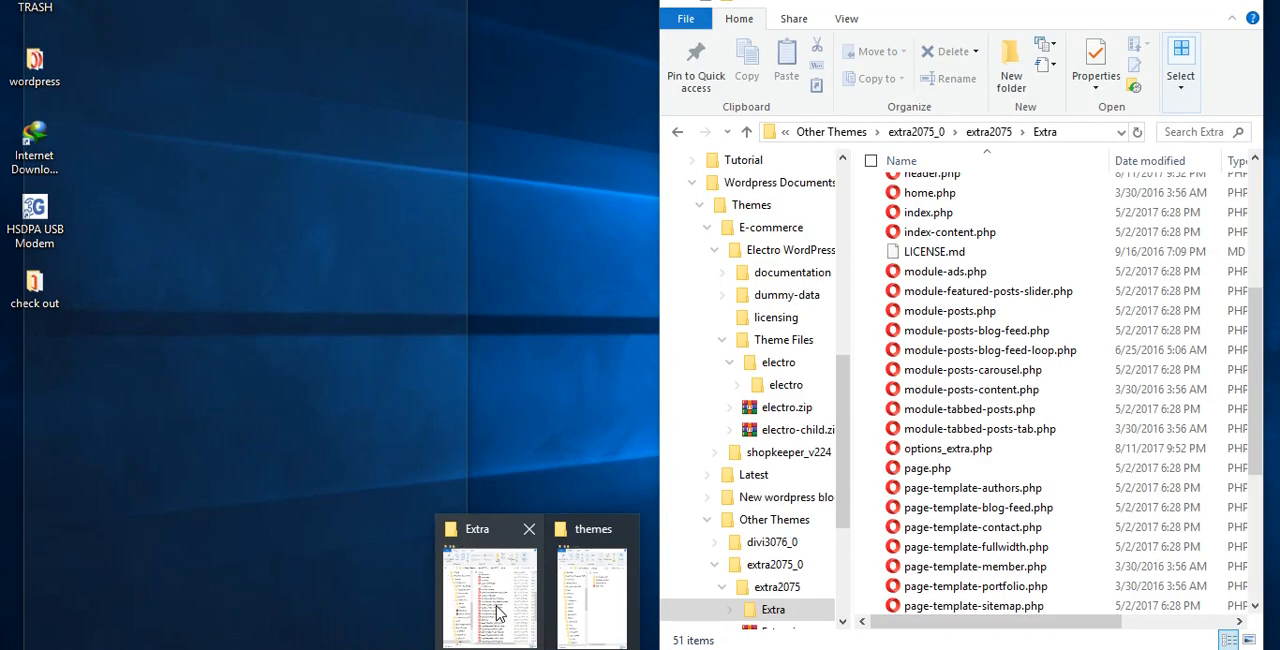
left_click(498, 612)
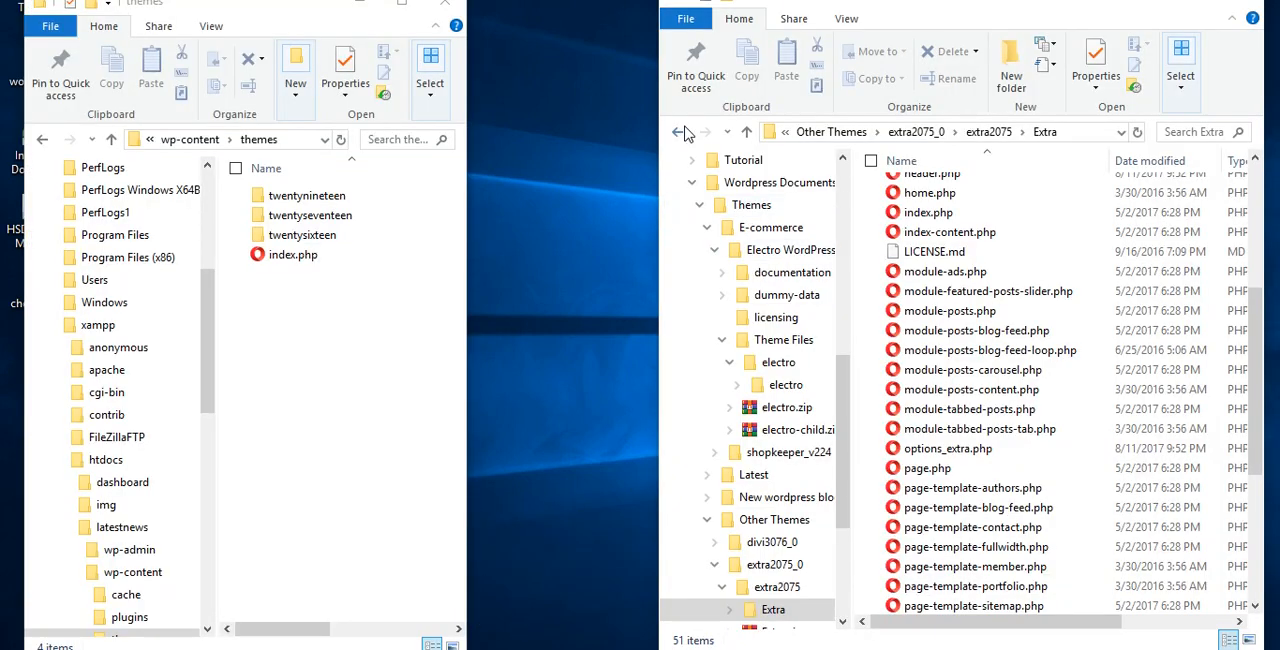
left_click(679, 131)
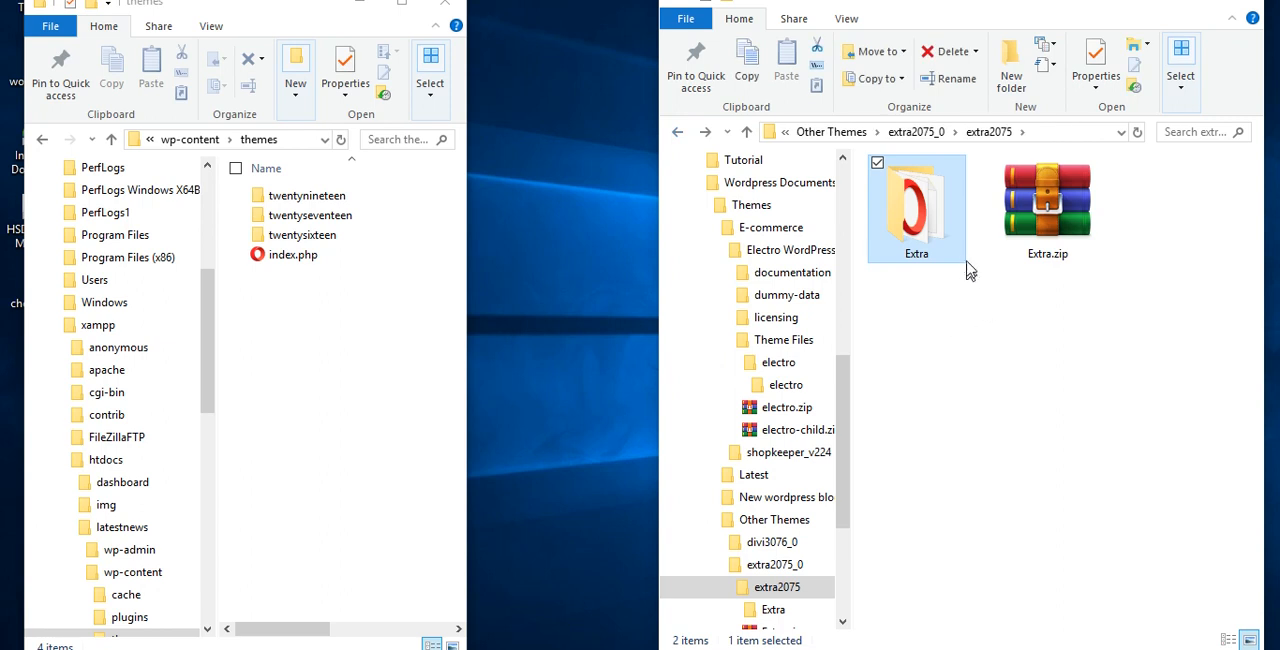
Copy the Extra folder from extra2075 into wp-content/themes, moving the copy progress window out of the way.
right_click(915, 196)
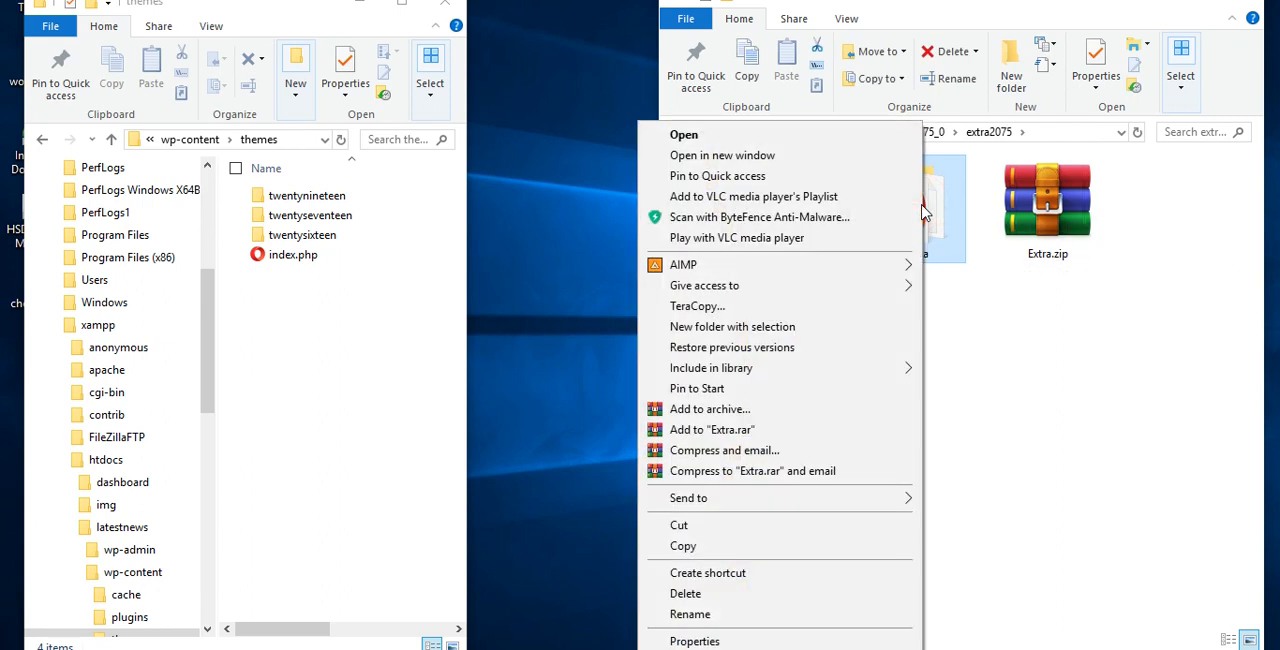
left_click(700, 546)
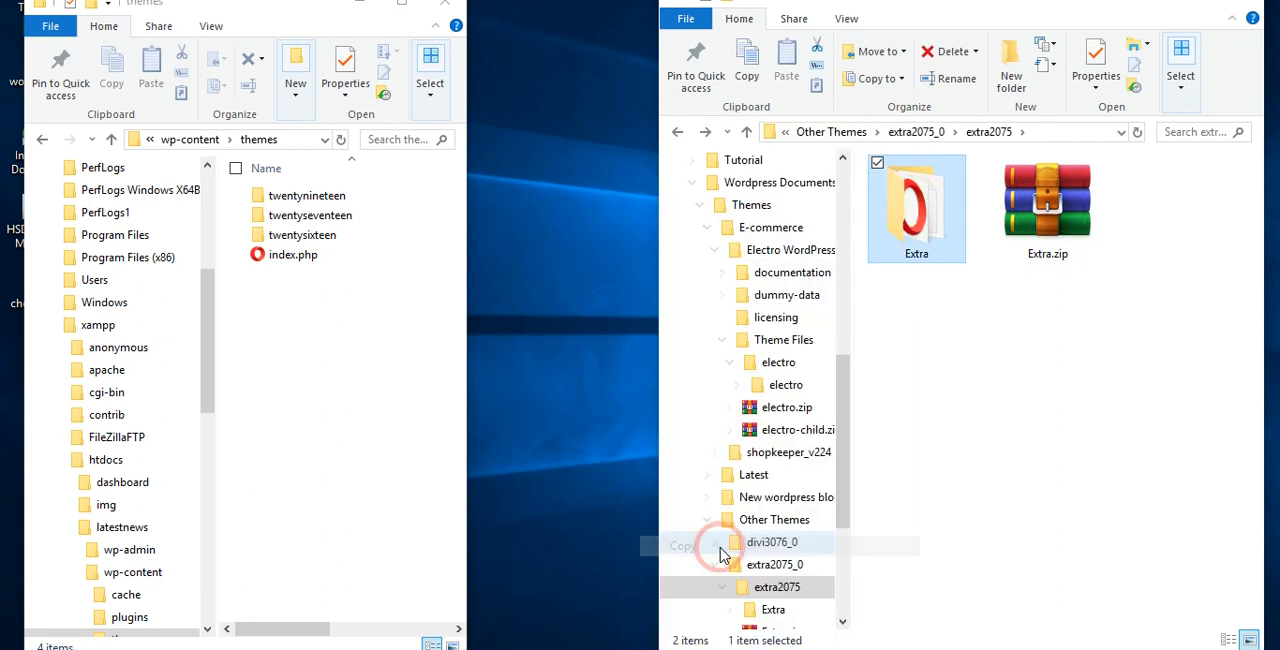
right_click(329, 343)
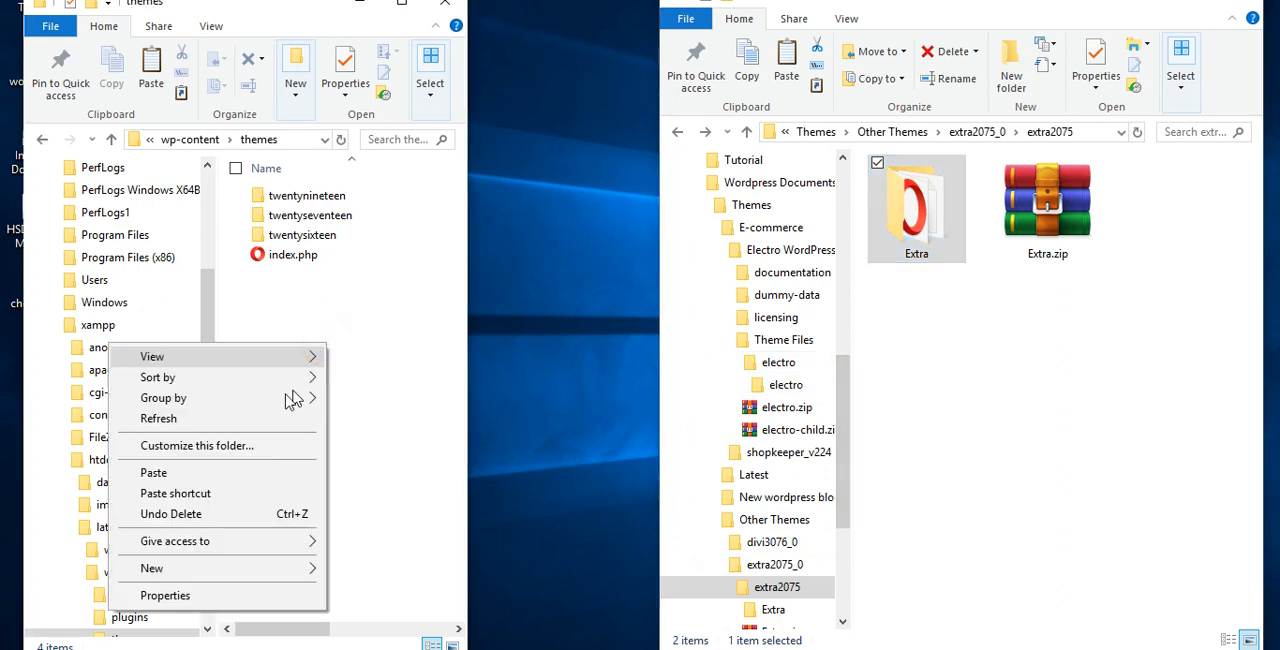
left_click(243, 476)
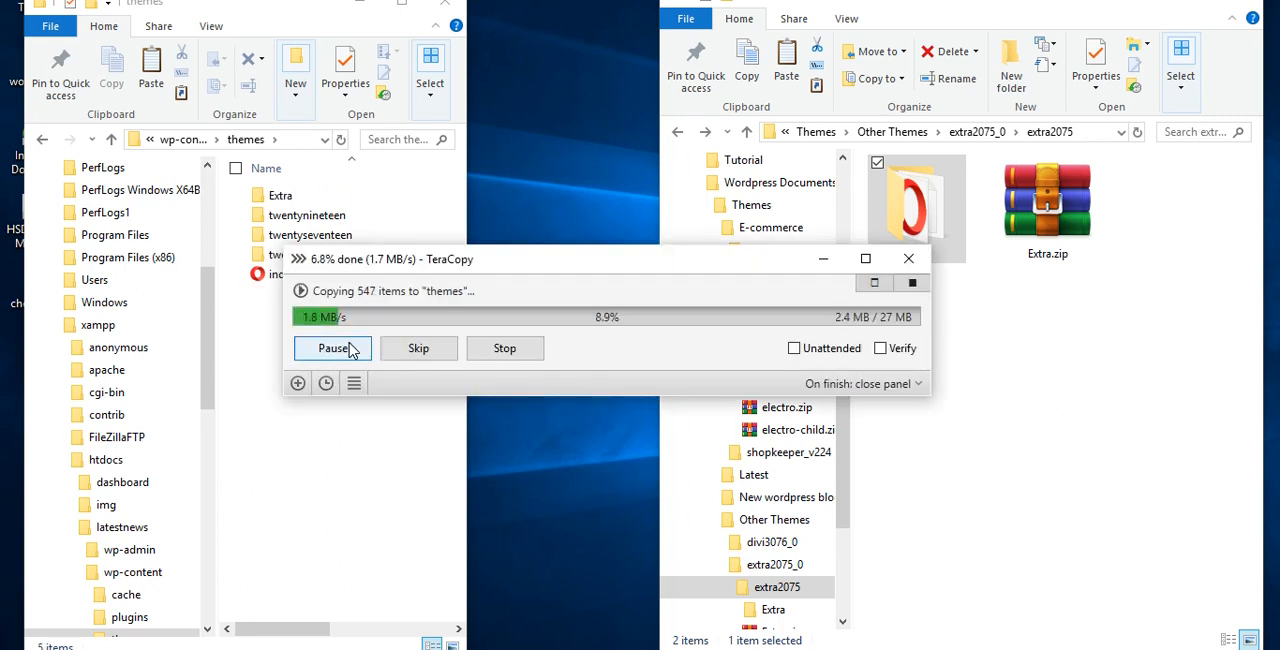
left_click_drag(457, 262, 507, 366)
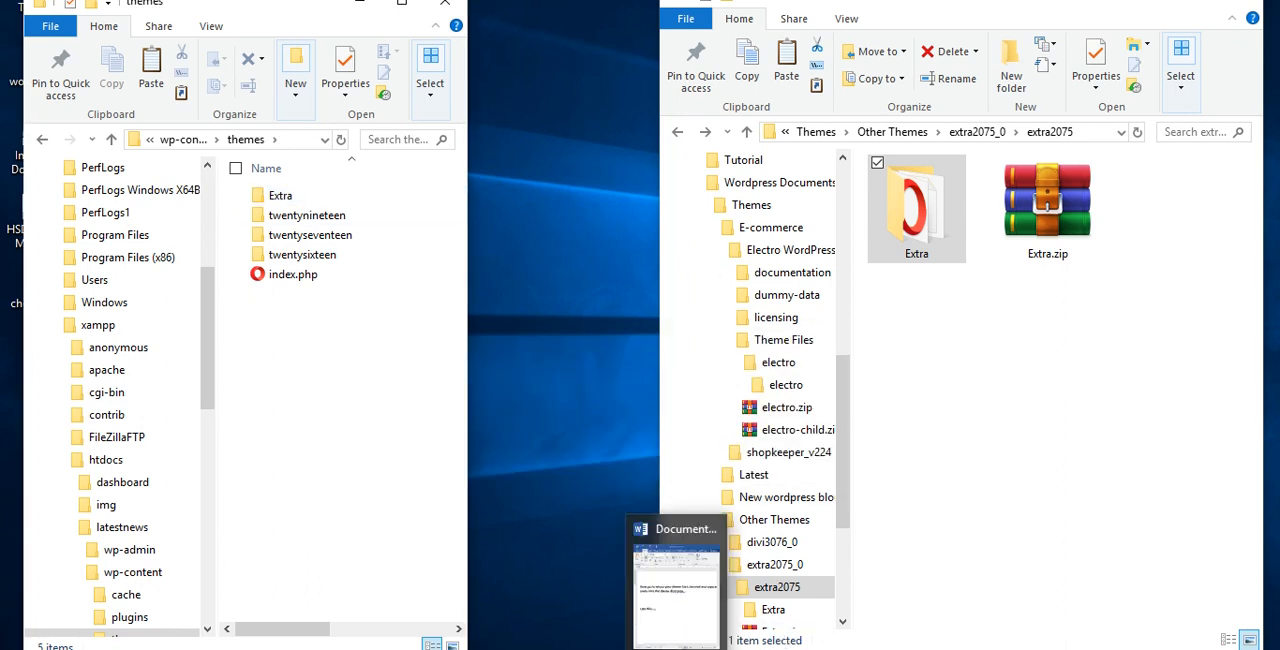
Switch to the Word document and replace all of its text with "Copying completed...".
left_click(682, 648)
left_click_drag(925, 425, 738, 250)
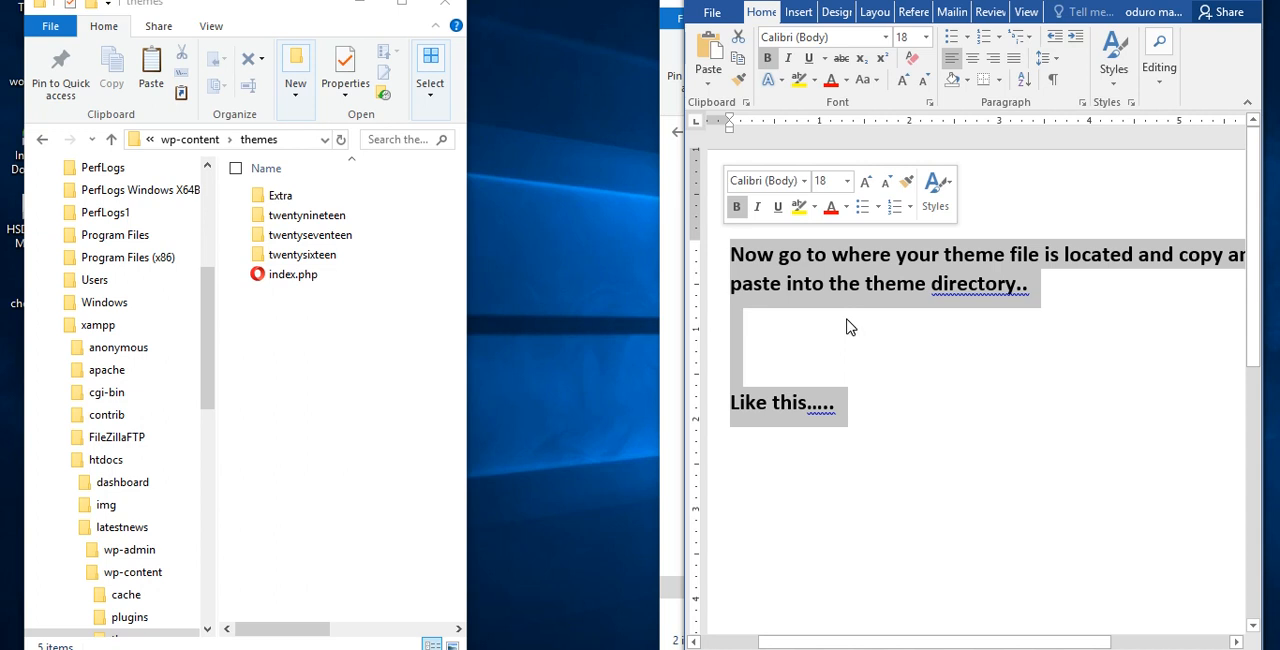
type("copying ")
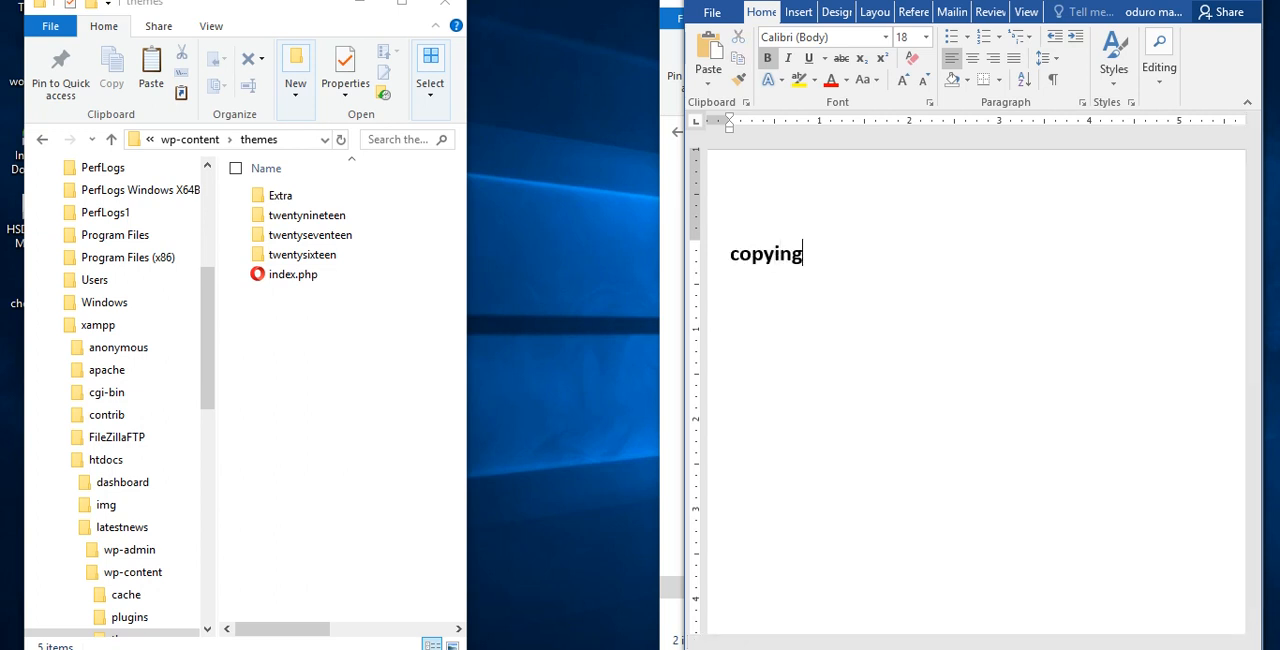
type("compl")
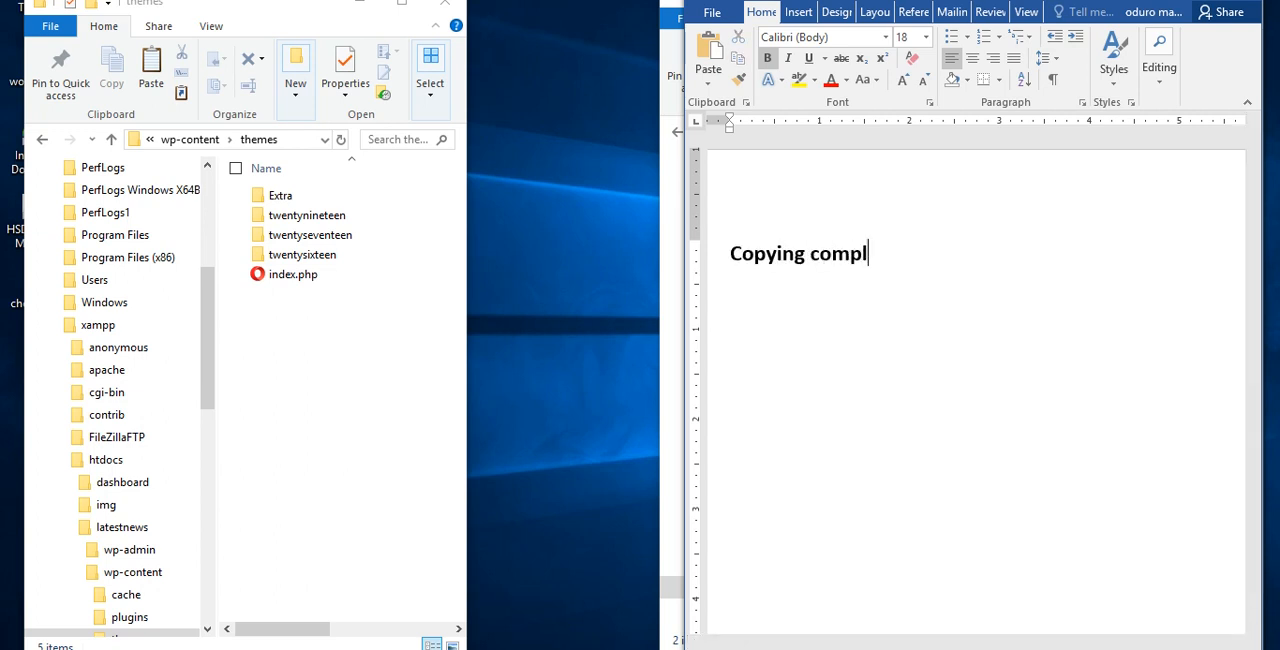
type("eted...")
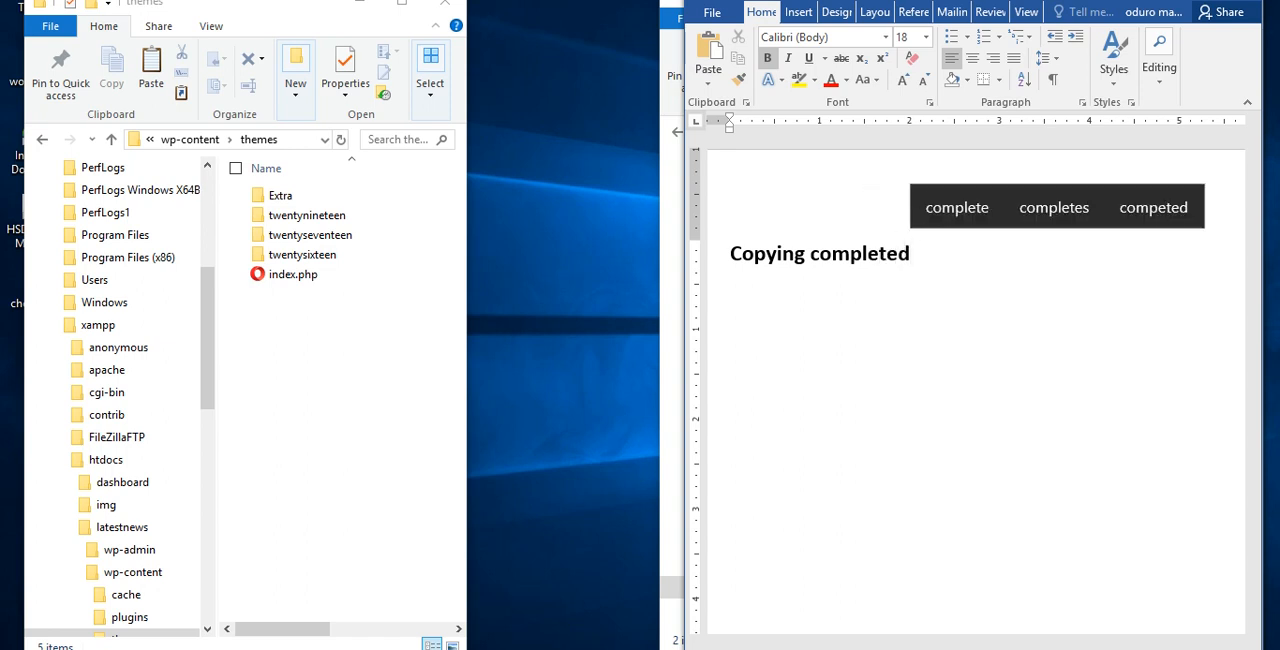
Add the line "Now back to browser..." below, leaving a blank line between.
key("Return")
key("Return")
type("now back to browser...")
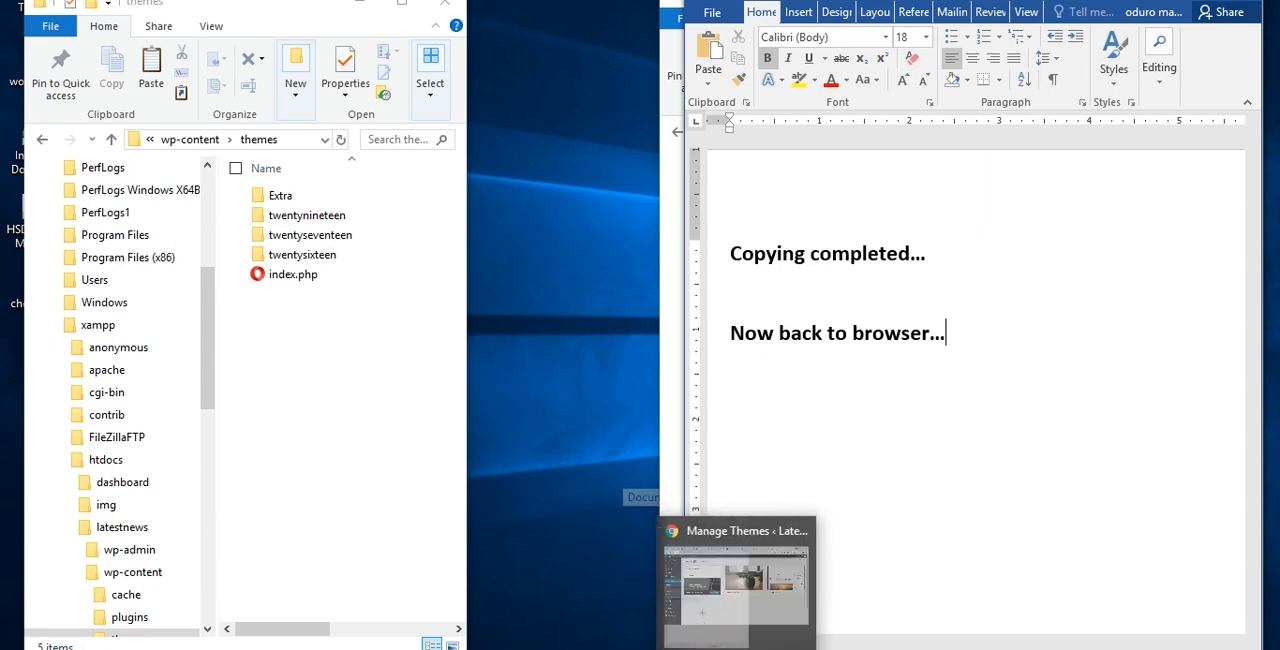
Switch to the browser and reload the WordPress Themes page to refresh the list of installed themes.
left_click(737, 648)
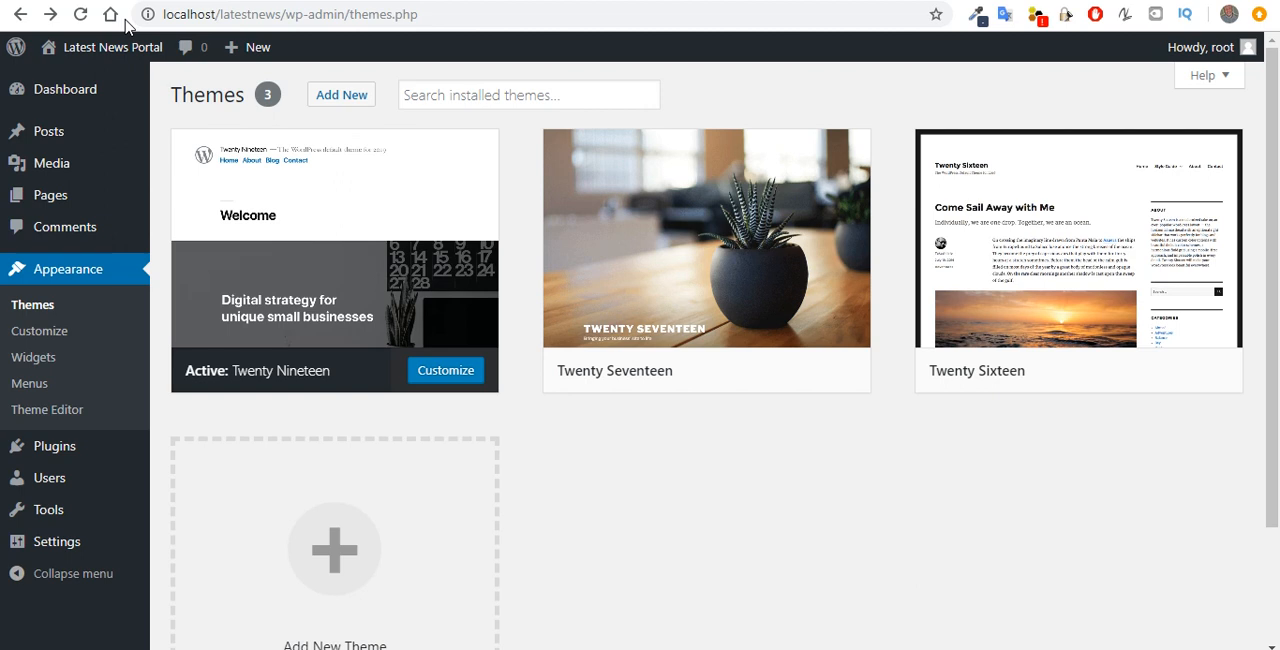
left_click(84, 15)
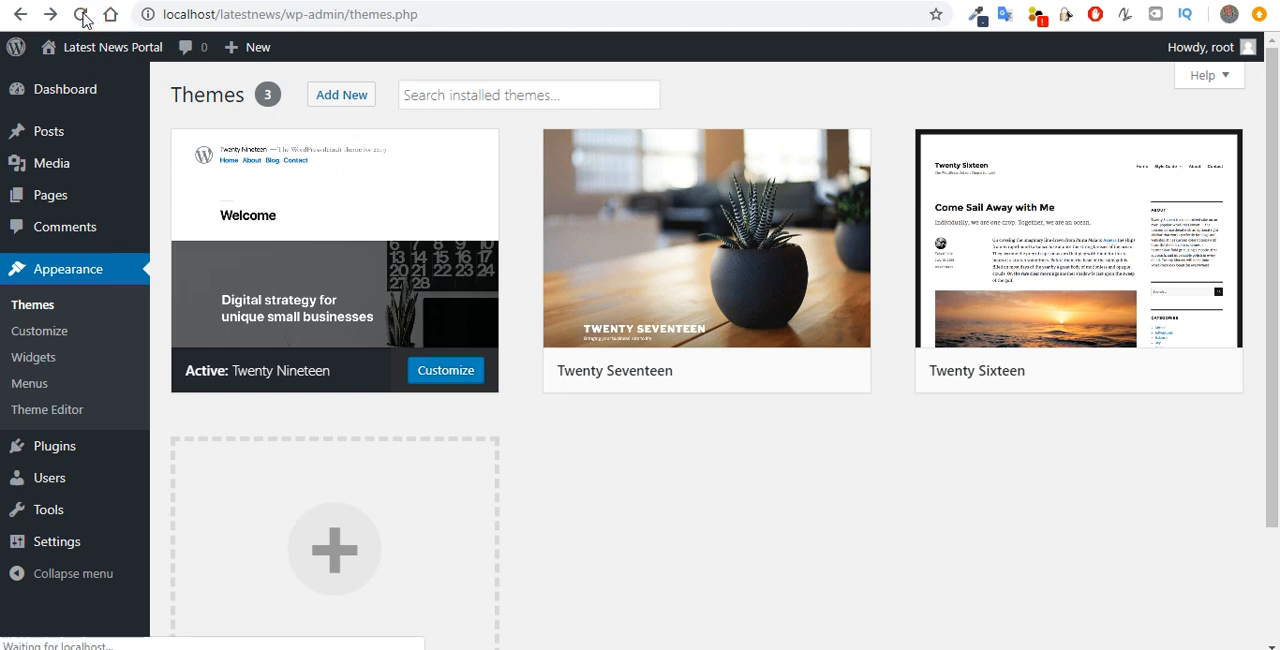
left_click(82, 13)
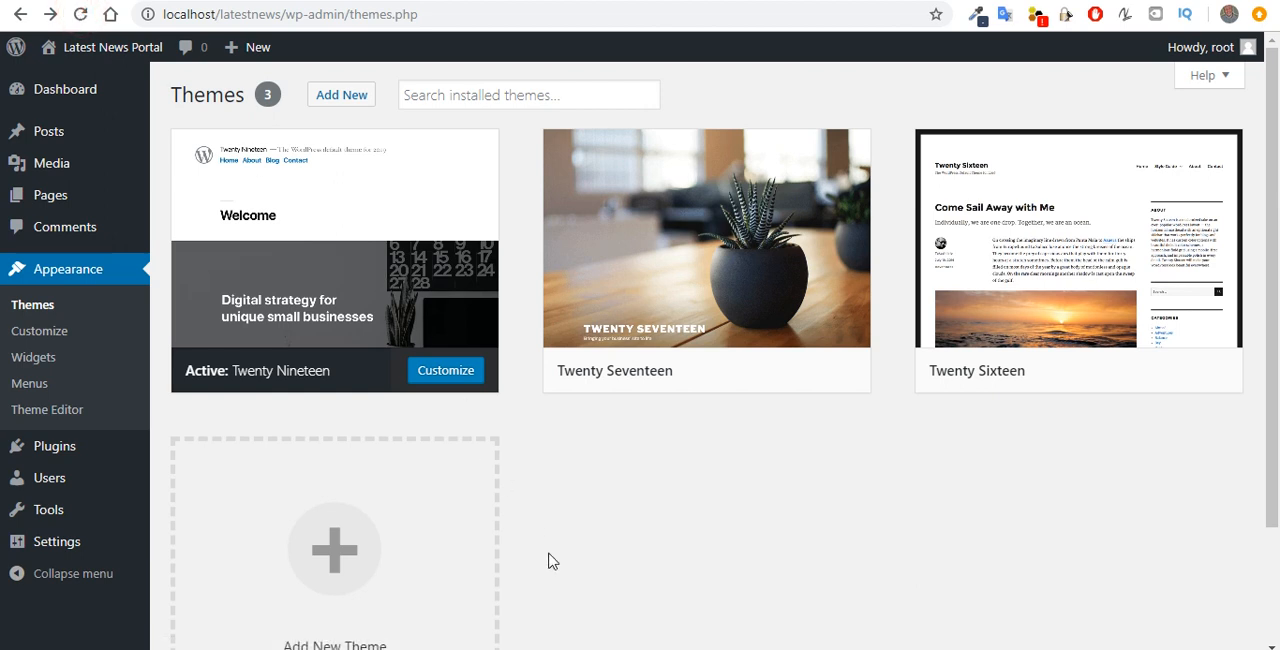
mouse_move(676, 649)
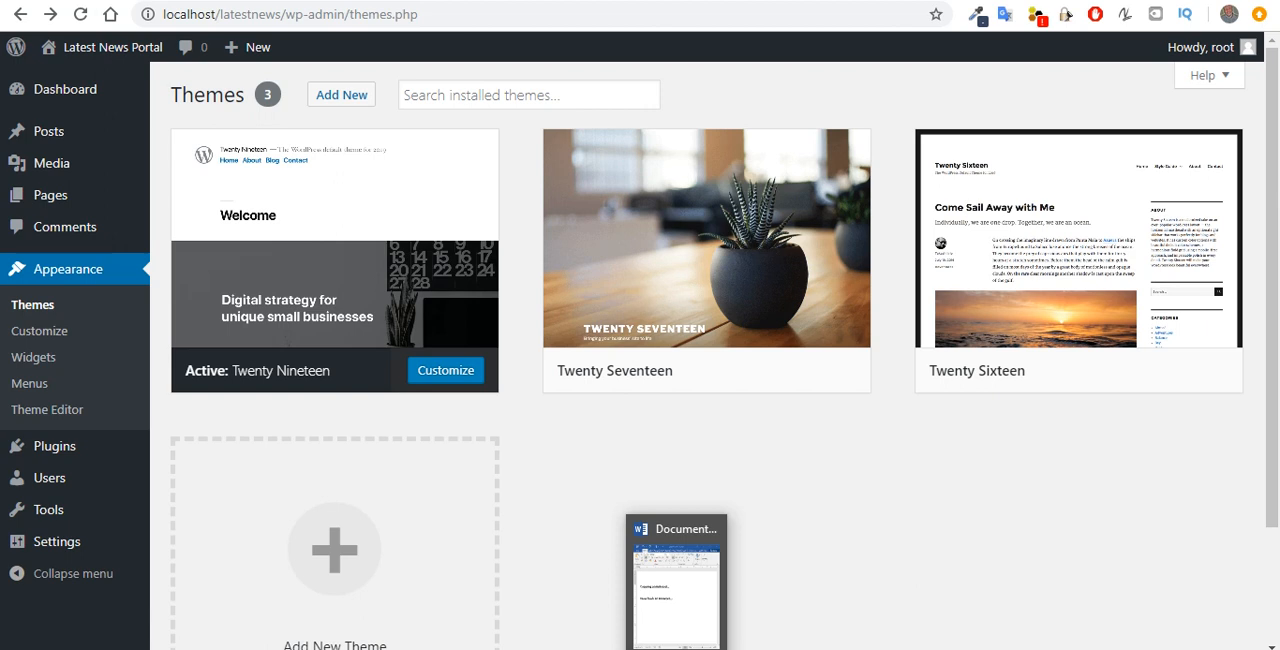
left_click(82, 15)
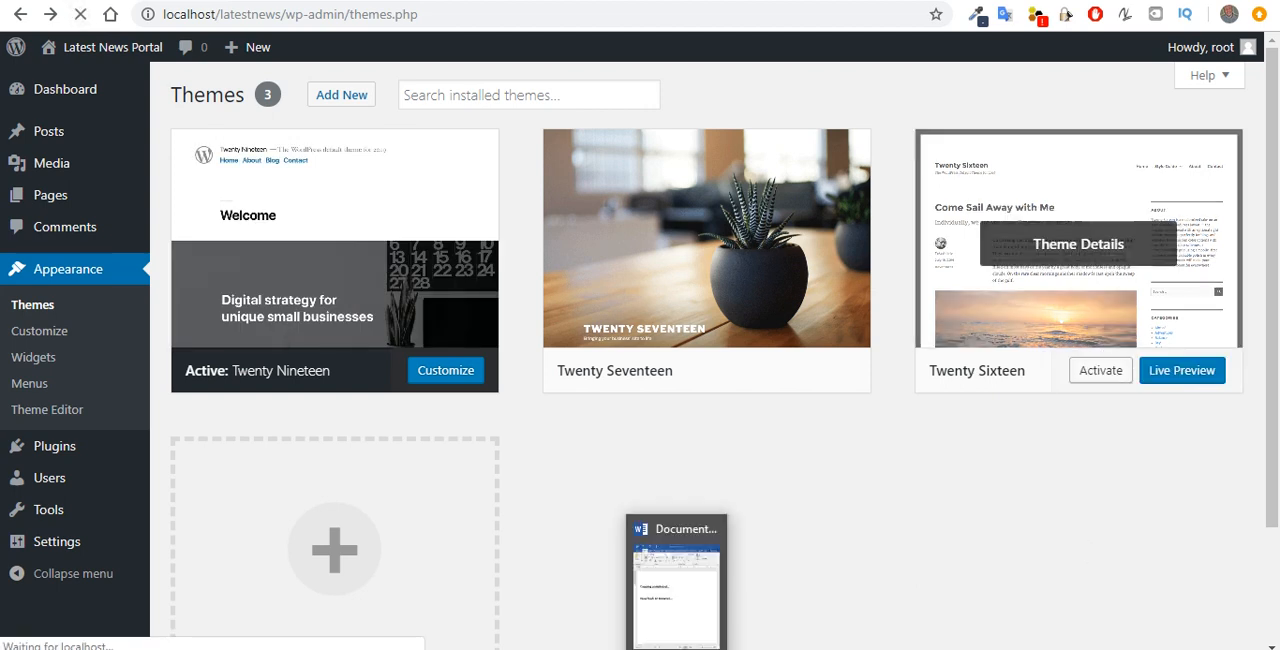
Switch to the Word document and replace all of its text with "Refresh your page to detect".
left_click(680, 645)
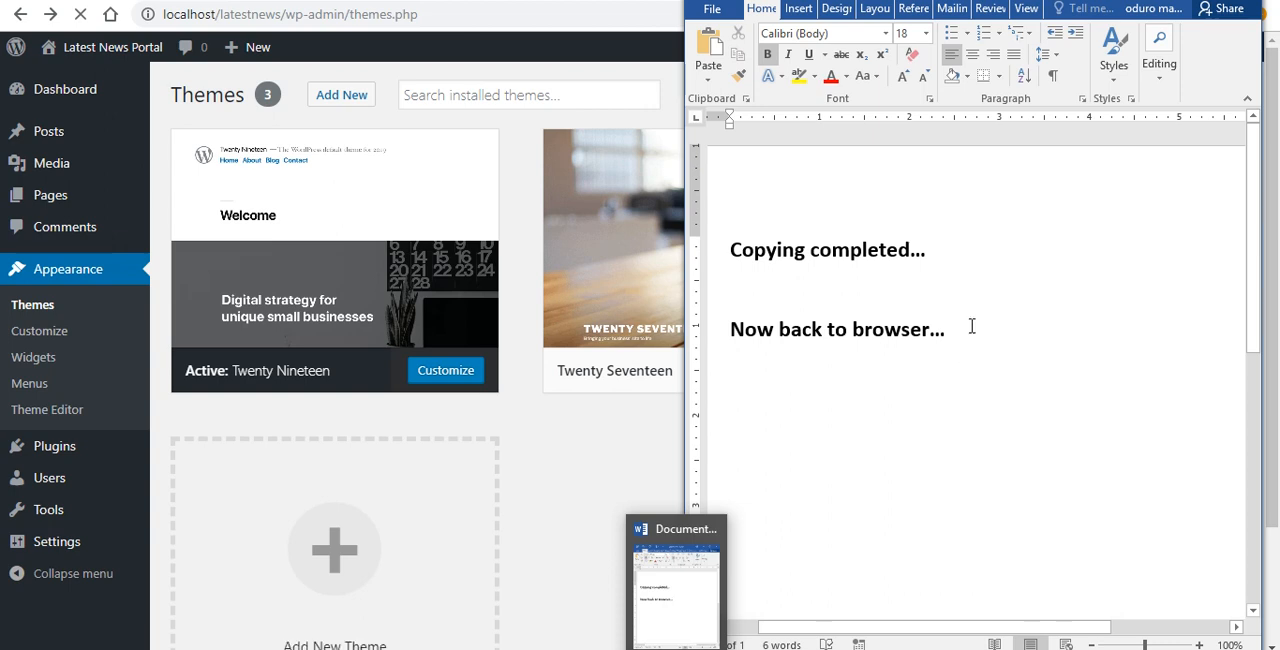
left_click_drag(966, 340, 720, 244)
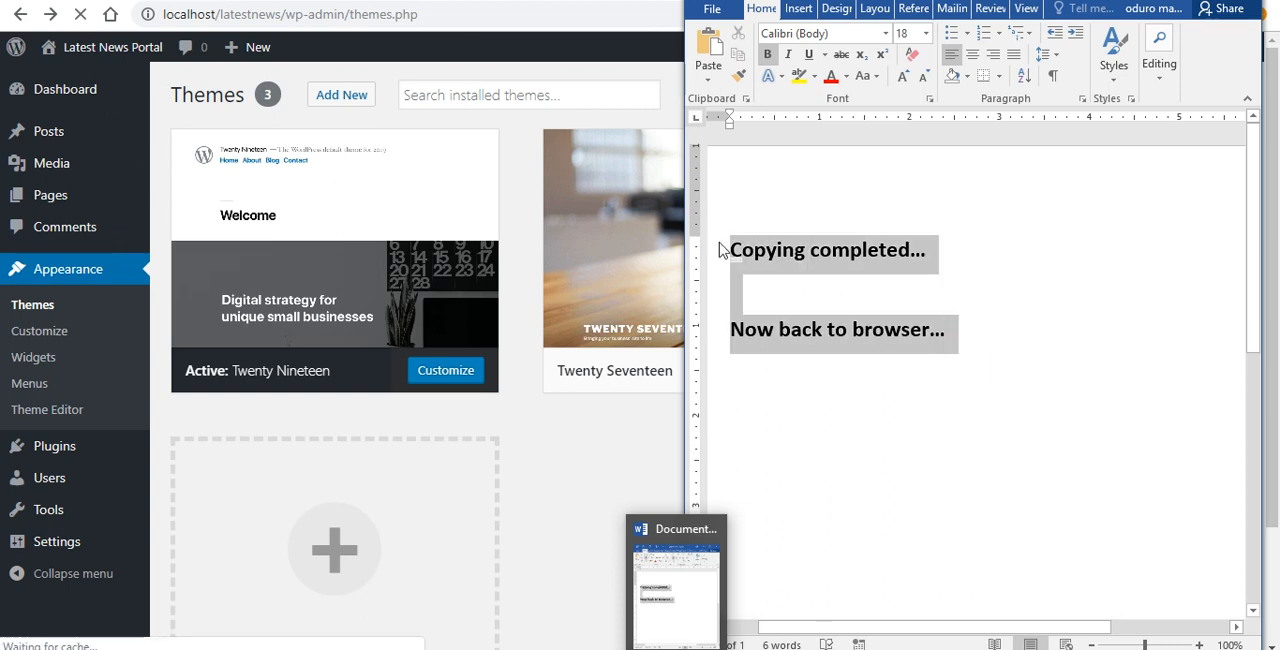
type("ref")
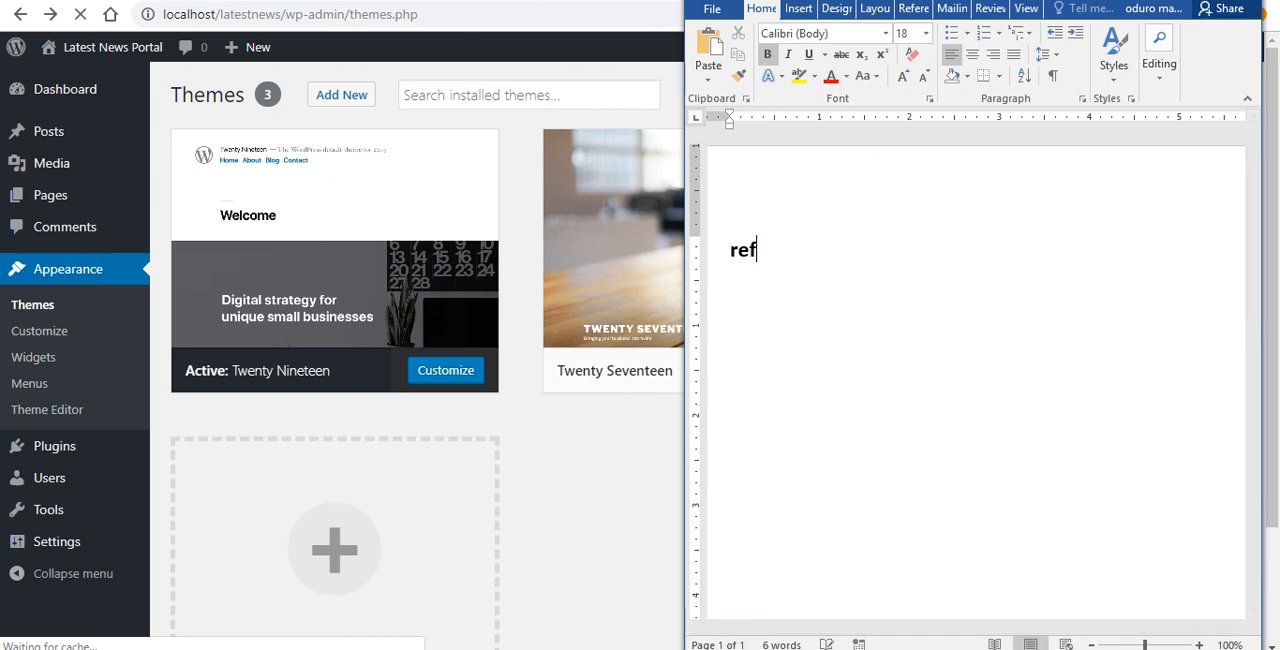
type("resh")
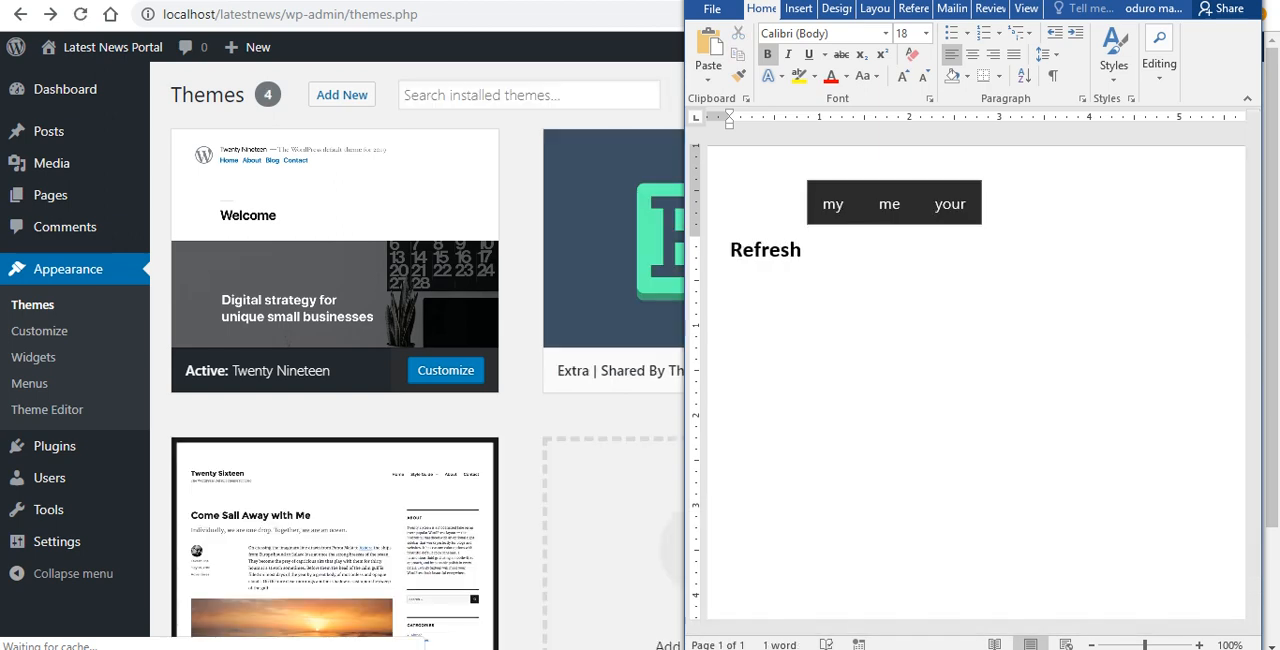
type(" your")
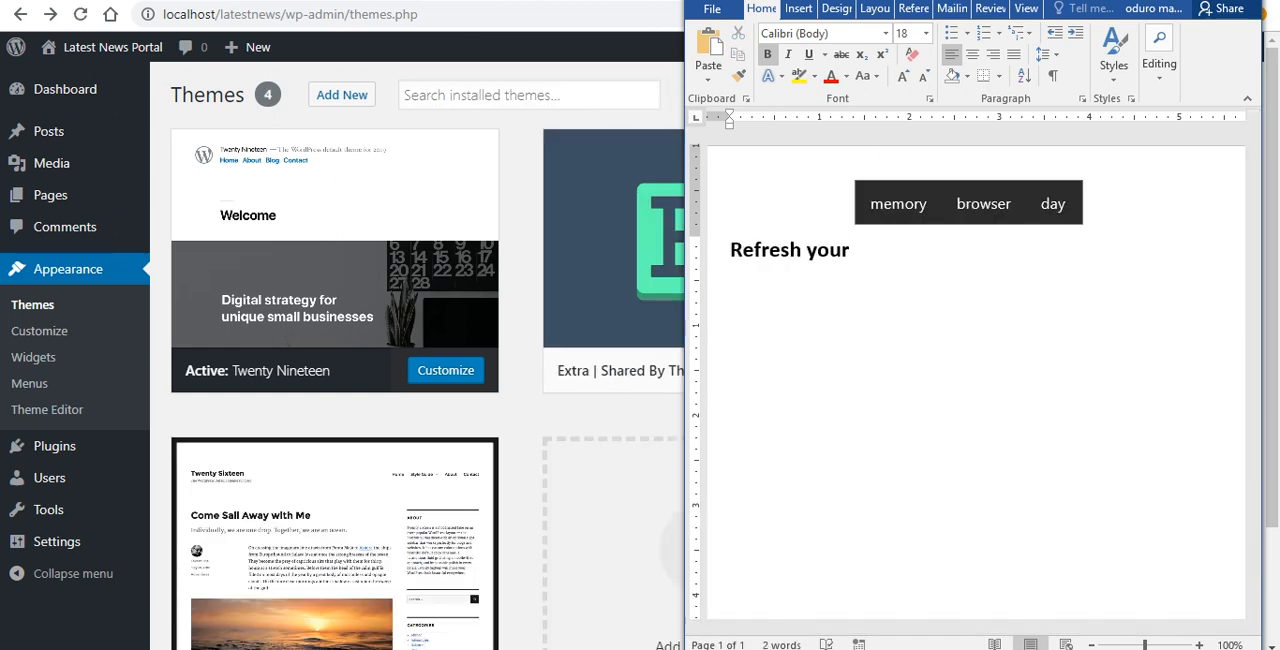
type(" page to de")
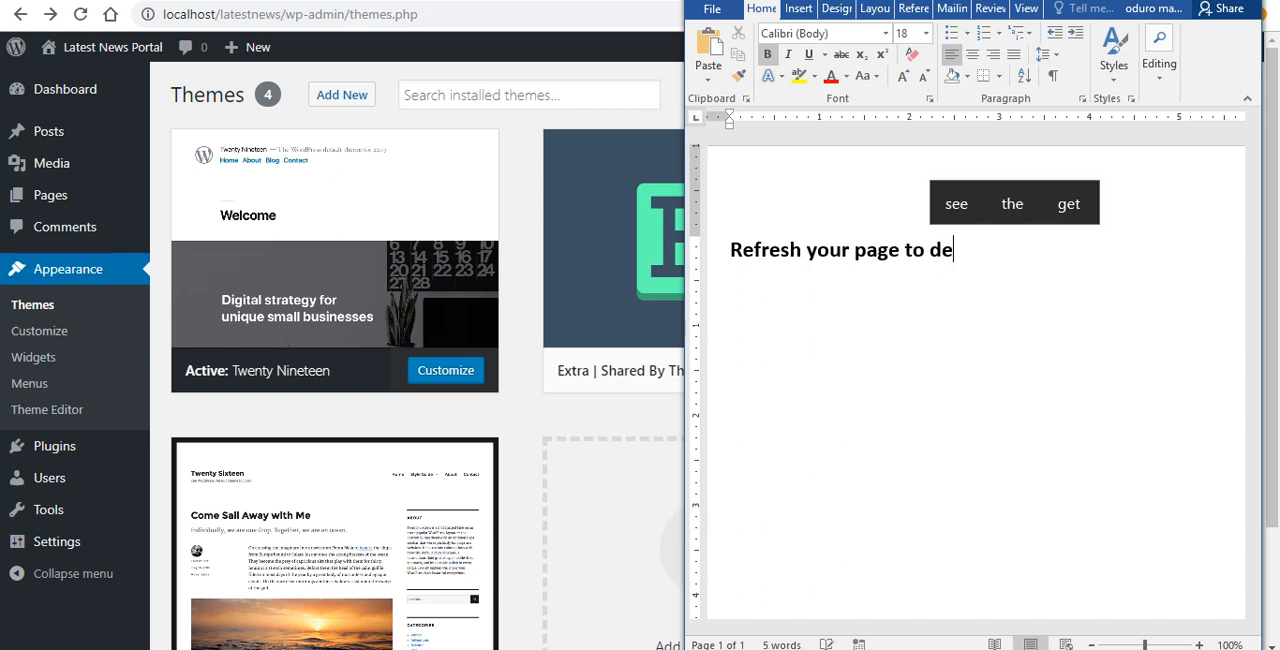
type("tect")
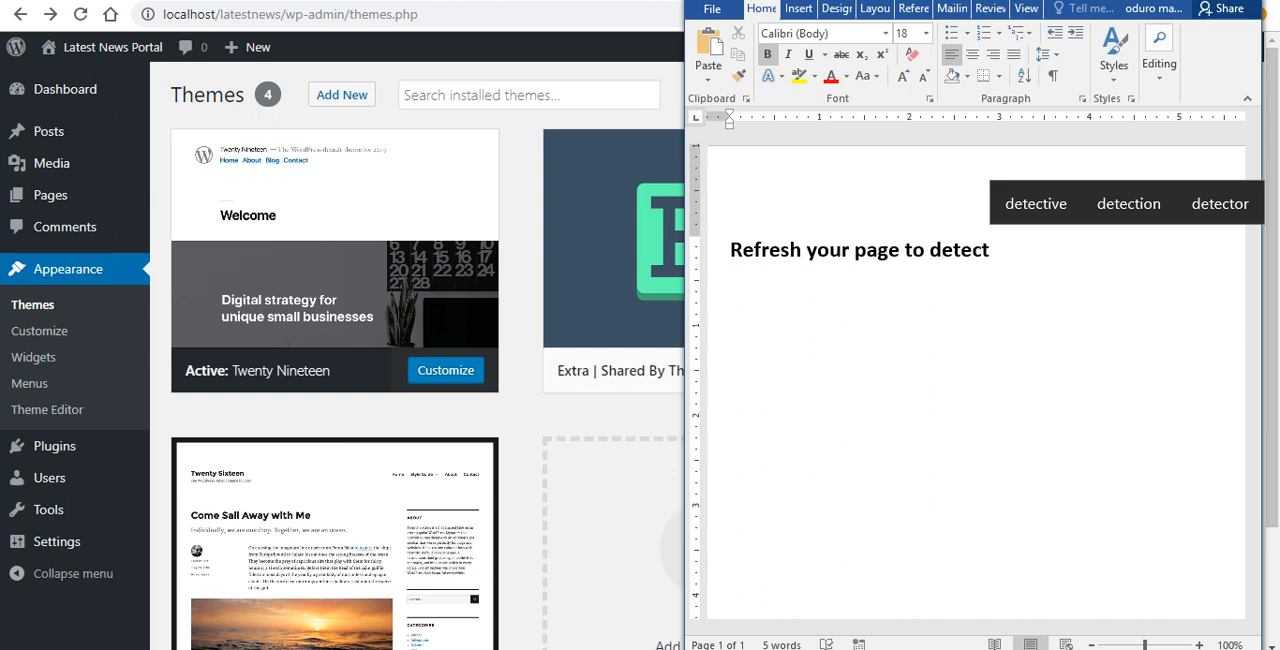
Replace the word "detect" at the end of the sentence with "update itself".
key("BackSpace")
key("BackSpace")
key("BackSpace")
key("BackSpace")
key("BackSpace")
key("BackSpace")
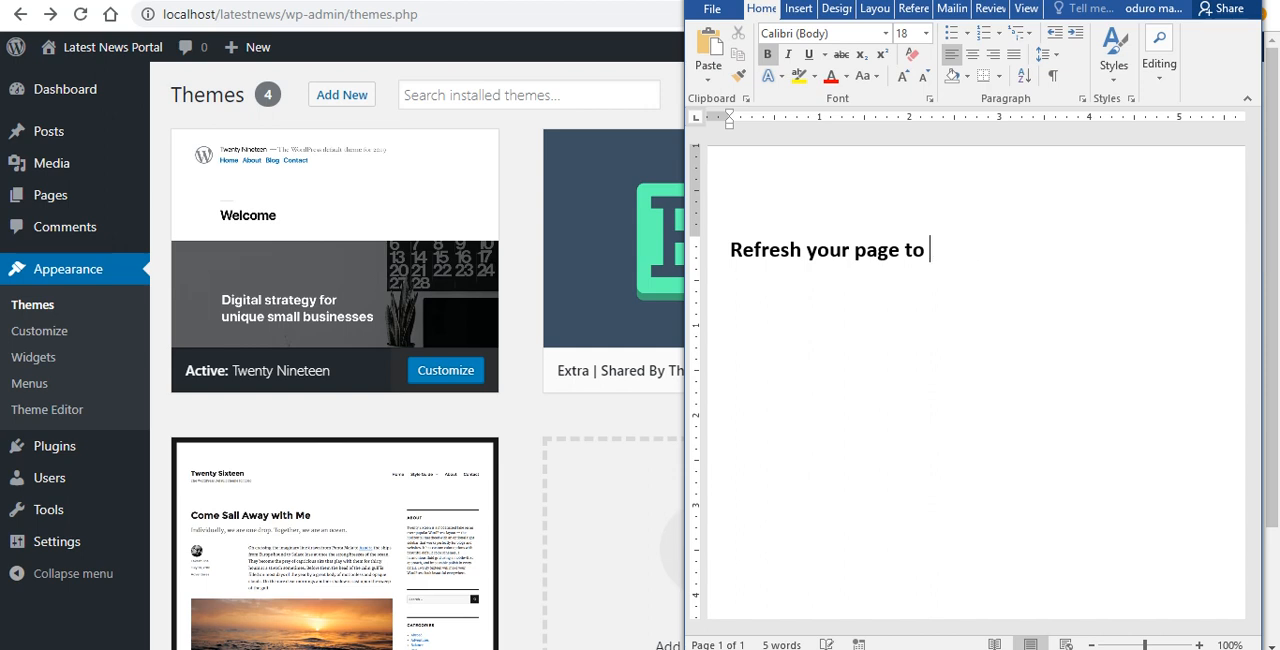
type("update it")
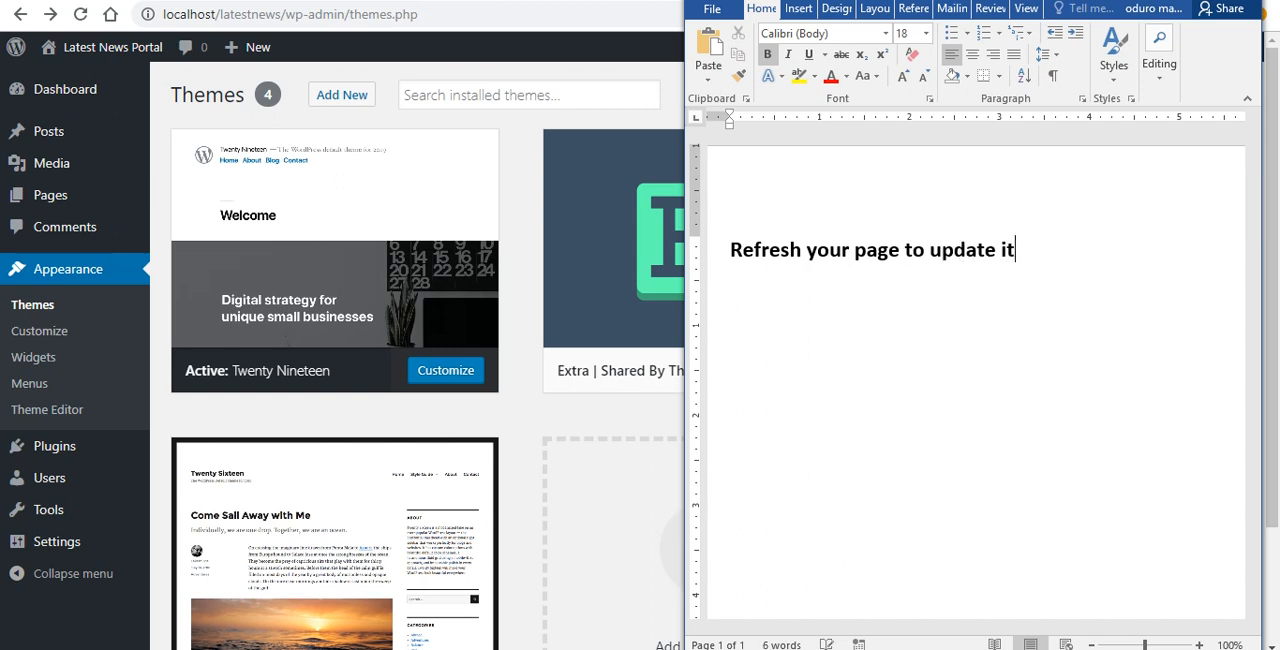
type("sel")
key("BackSpace")
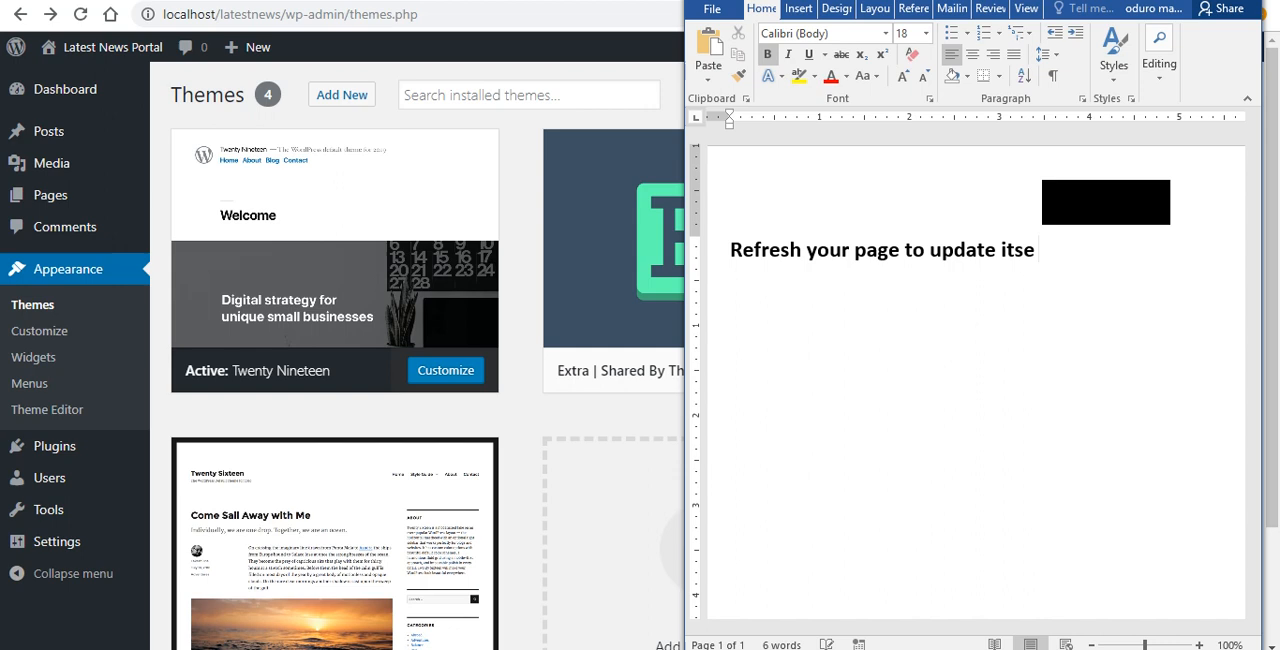
type("lf")
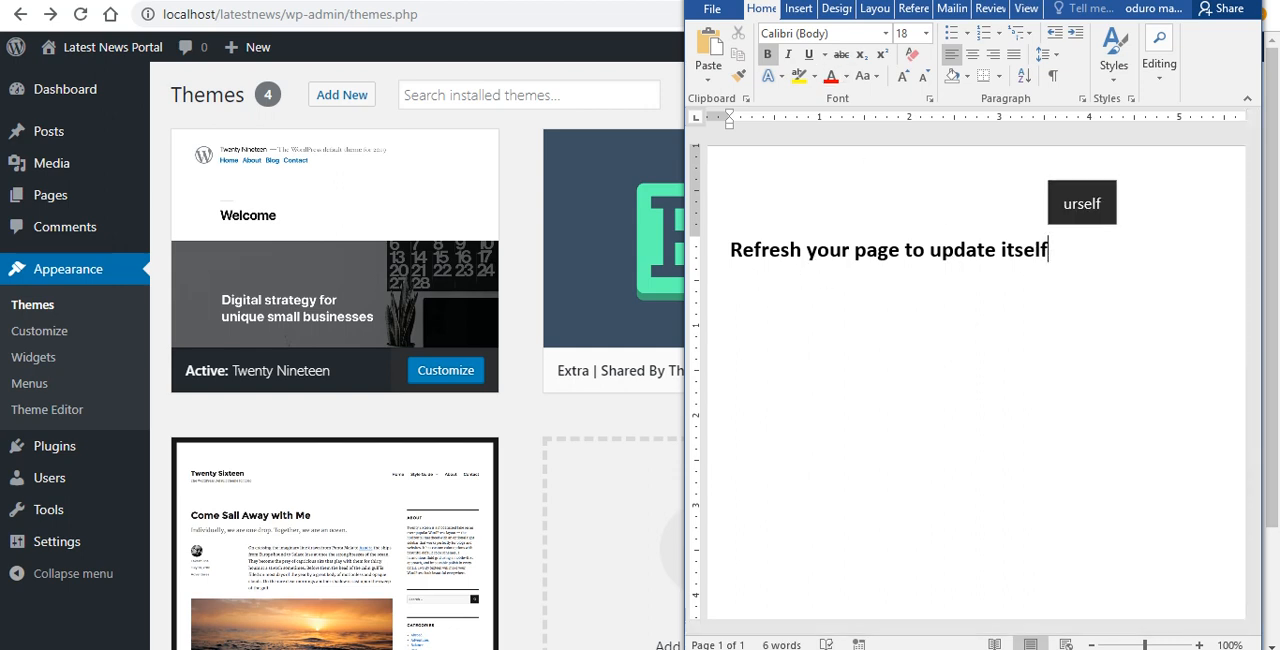
Minimize the Word document to return to the browser and activate the Extra theme on the Themes page.
left_click(1148, 1)
mouse_move(589, 218)
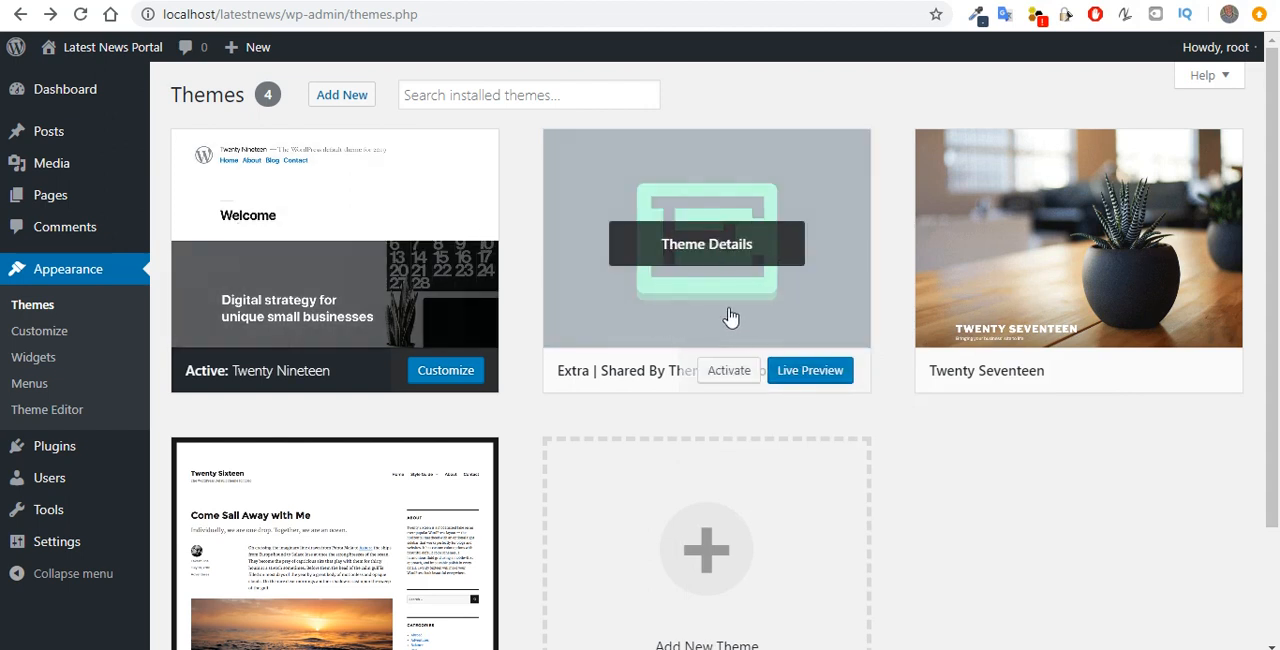
left_click(729, 376)
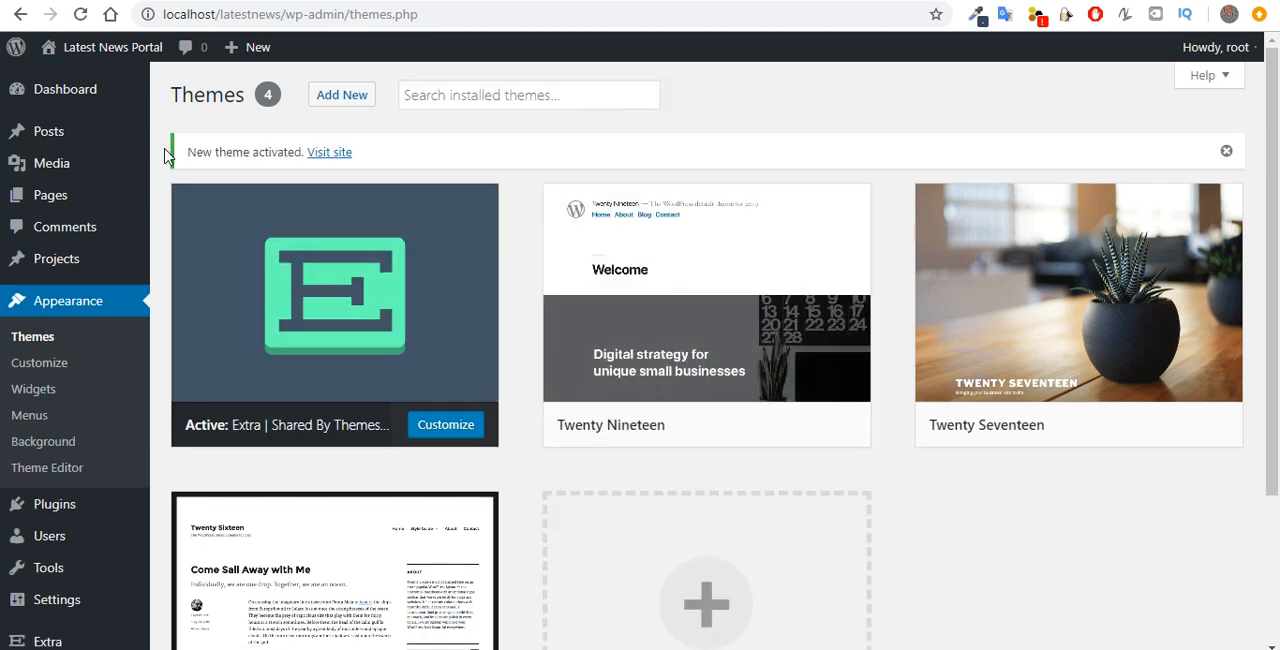
left_click_drag(185, 150, 296, 150)
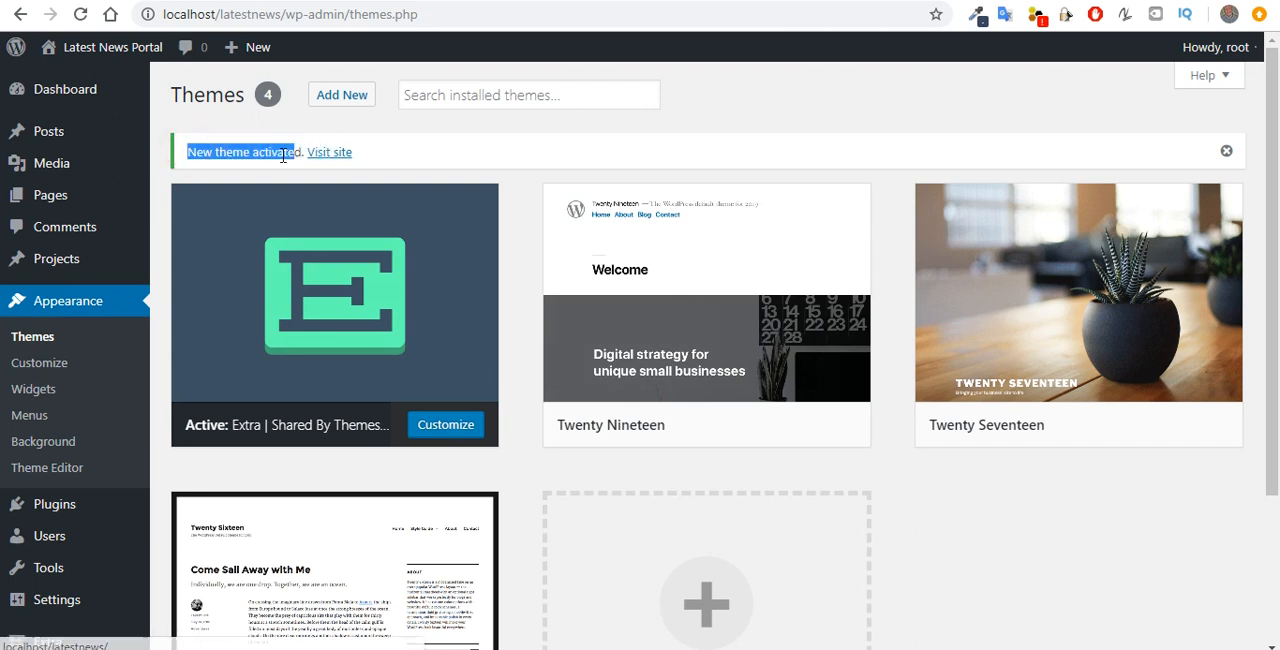
left_click(460, 158)
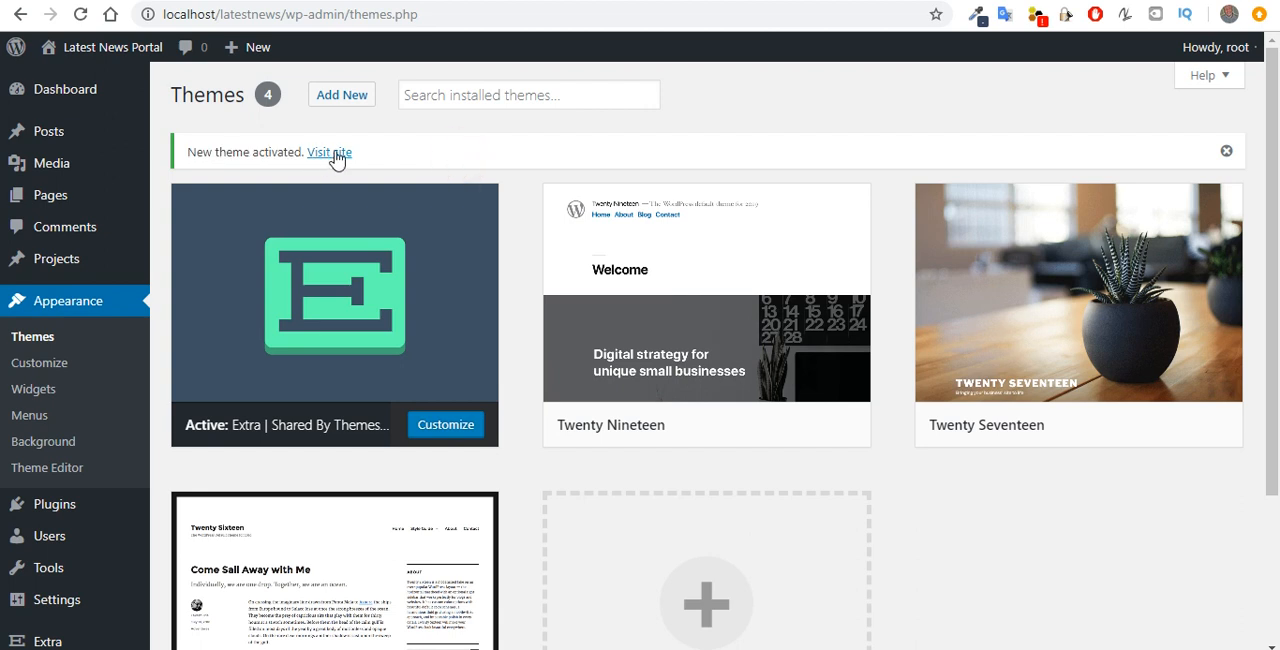
Open the Visit site link from the theme activation notice in a new tab and switch to that tab.
left_click(332, 152)
right_click(335, 155)
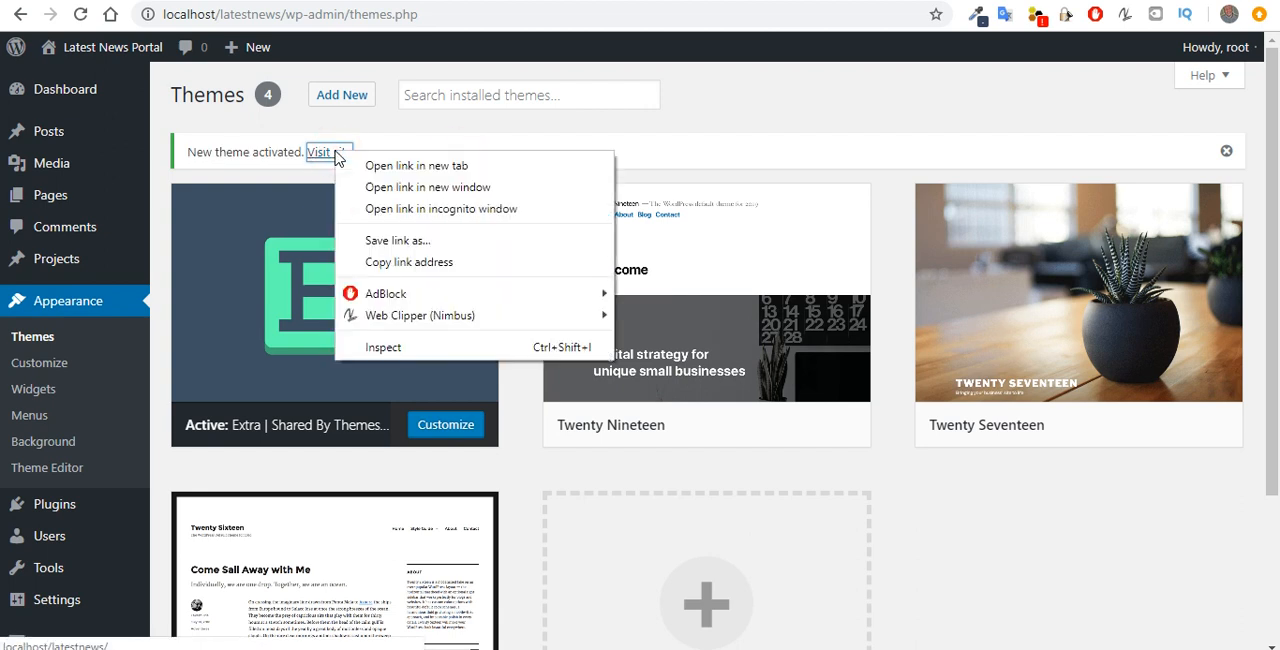
left_click(399, 166)
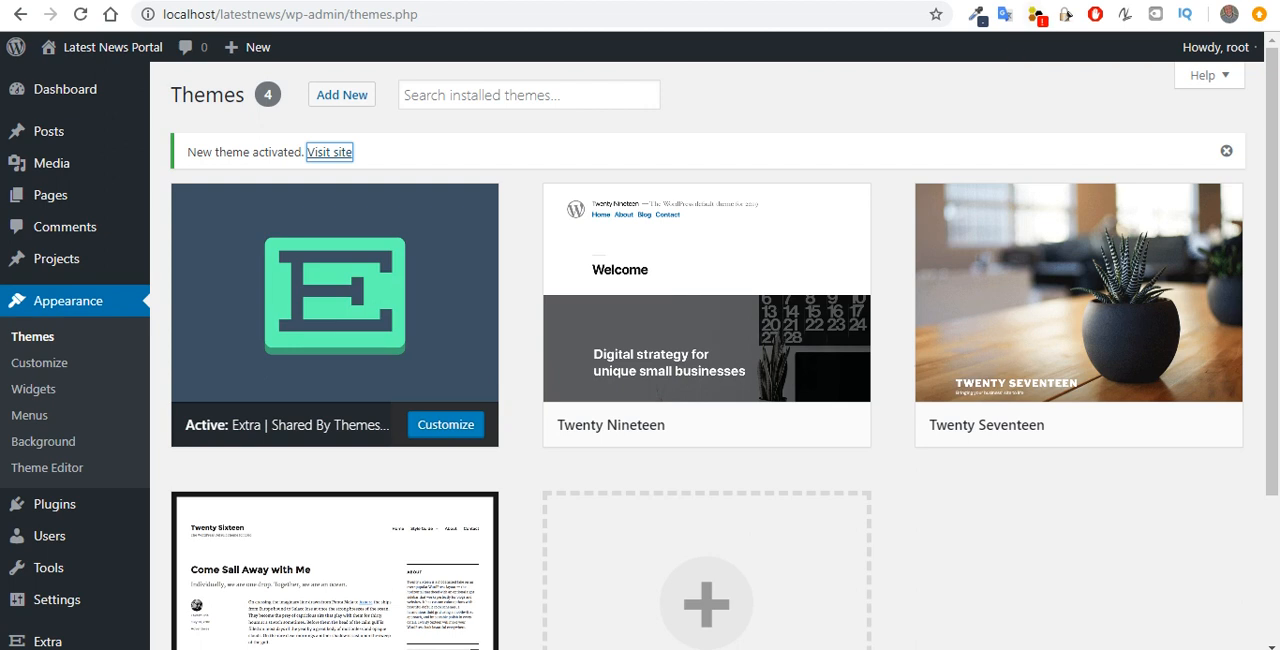
left_click(998, 0)
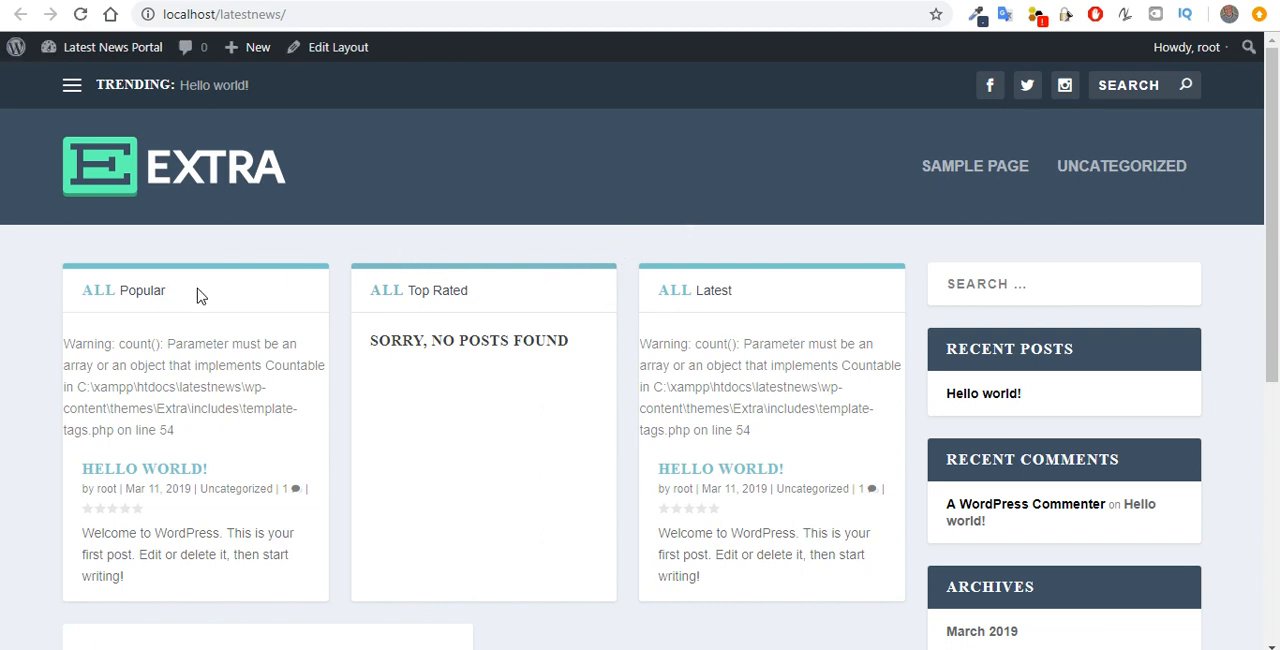
Examine the site's home page under the Extra theme, from the header and post blocks down to the sidebar widgets and footer.
left_click_drag(411, 291, 470, 291)
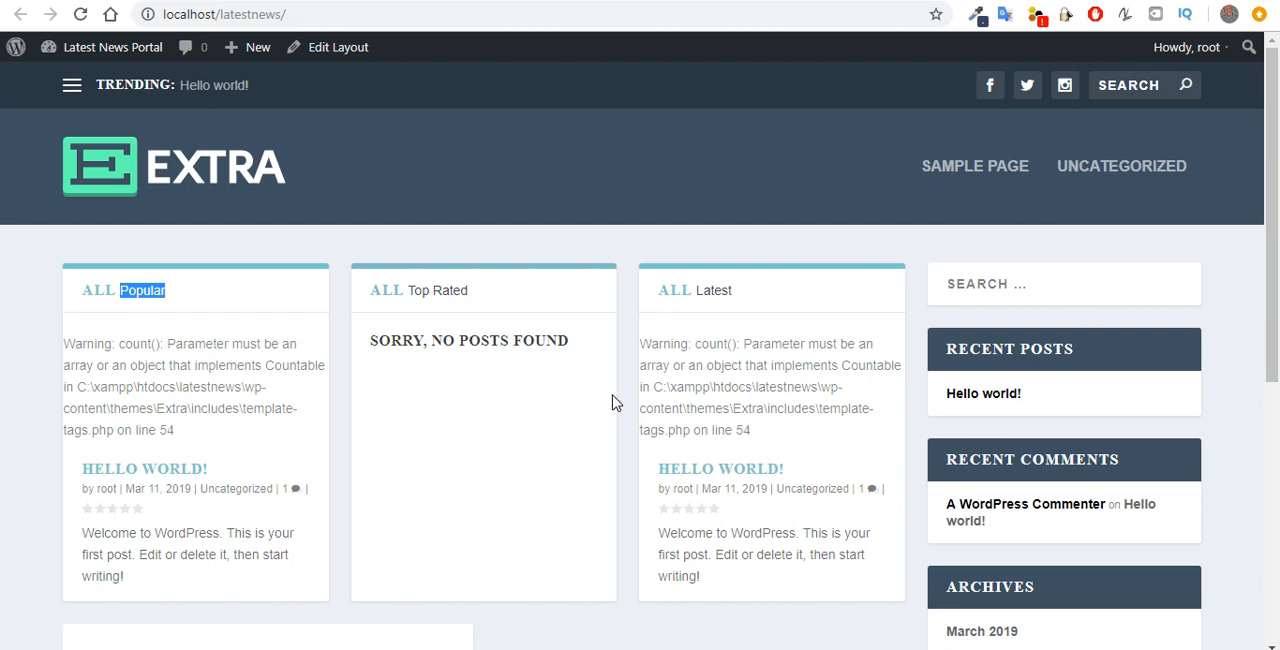
scroll(614, 402, "down", 1)
scroll(491, 403, "down", 1)
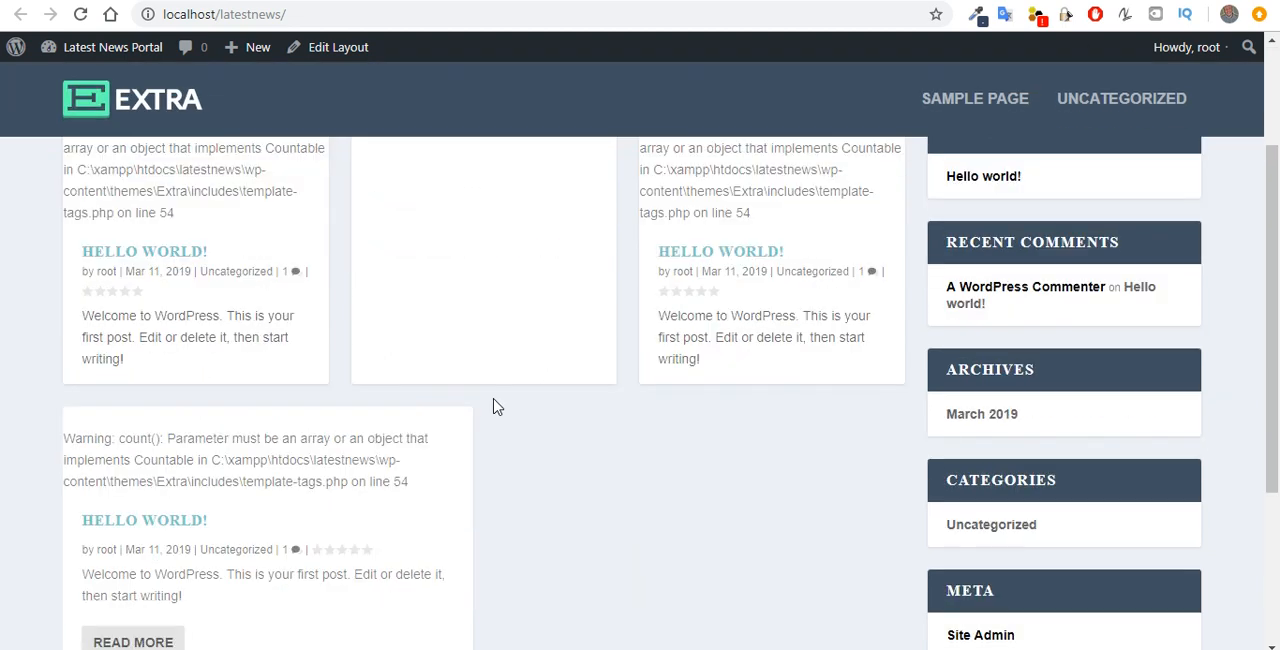
scroll(520, 420, "down", 2)
scroll(522, 420, "down", 2)
scroll(523, 420, "up", 6)
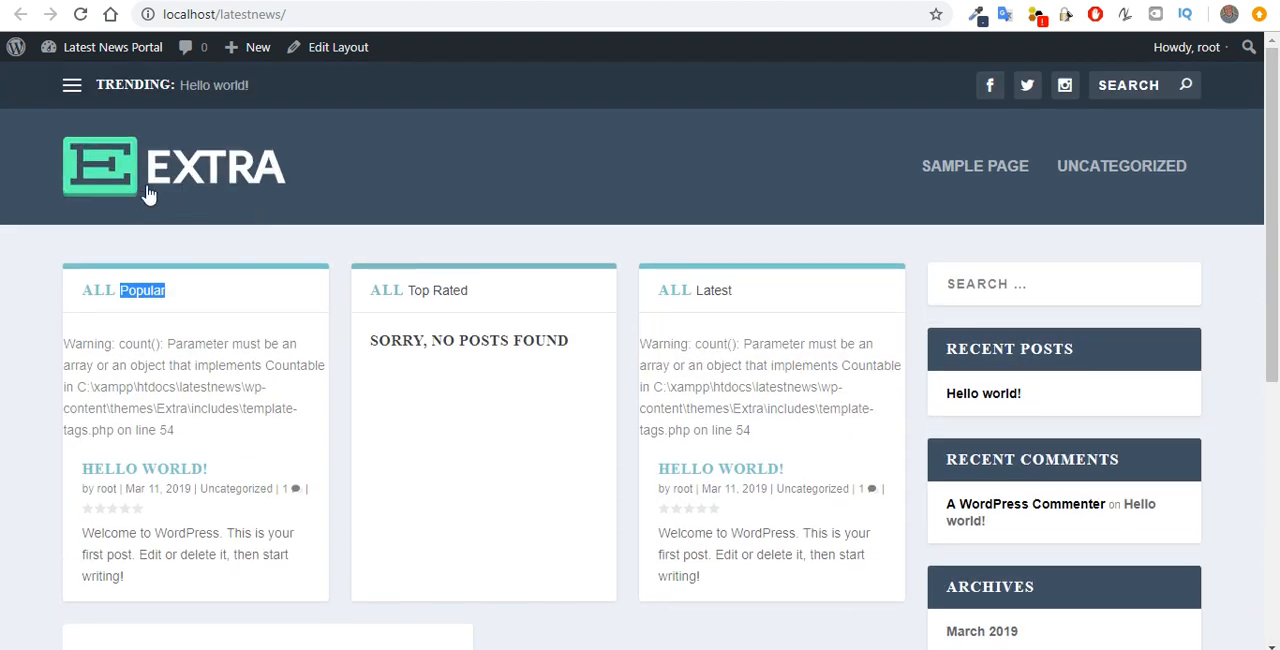
scroll(145, 190, "down", 1)
scroll(147, 146, "down", 1)
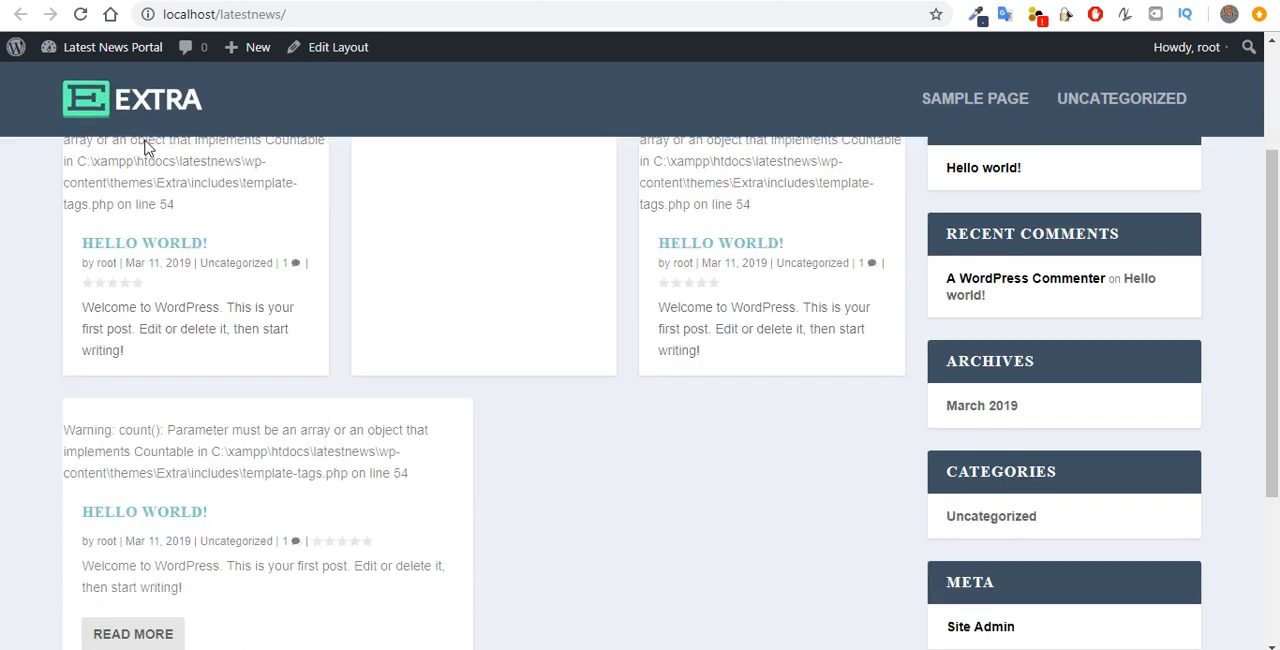
scroll(218, 98, "down", 1)
left_click_drag(237, 92, 23, 91)
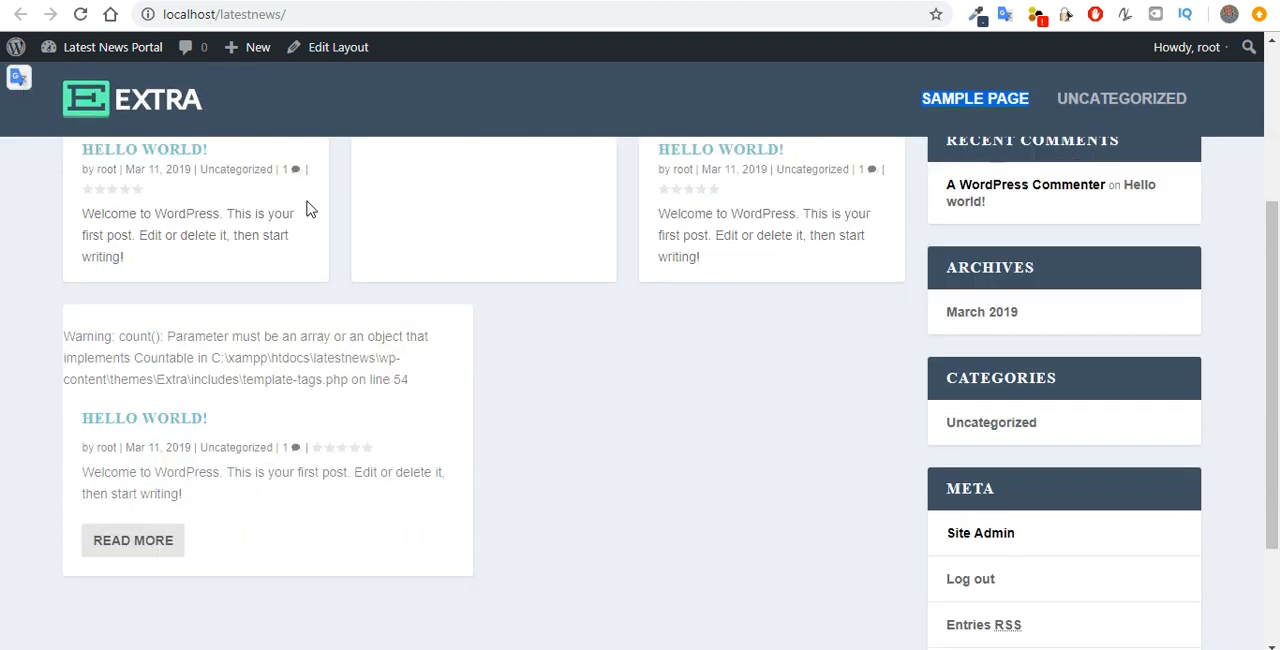
left_click(571, 403)
scroll(310, 355, "down", 2)
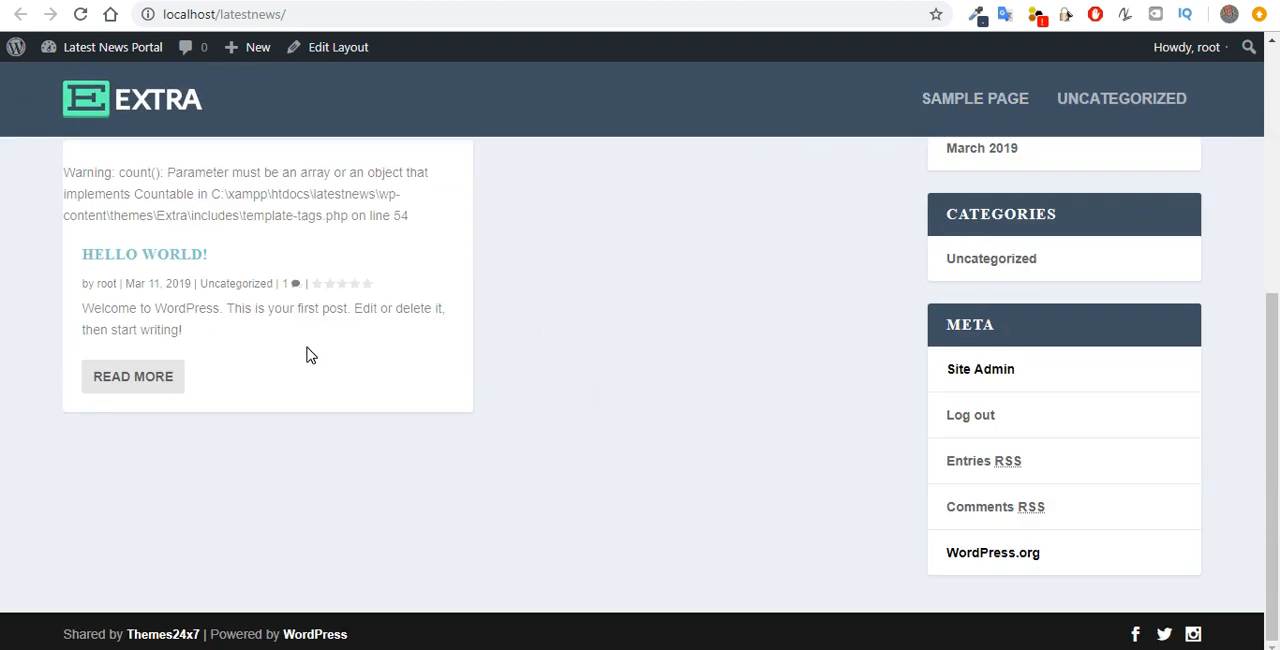
scroll(742, 365, "up", 1)
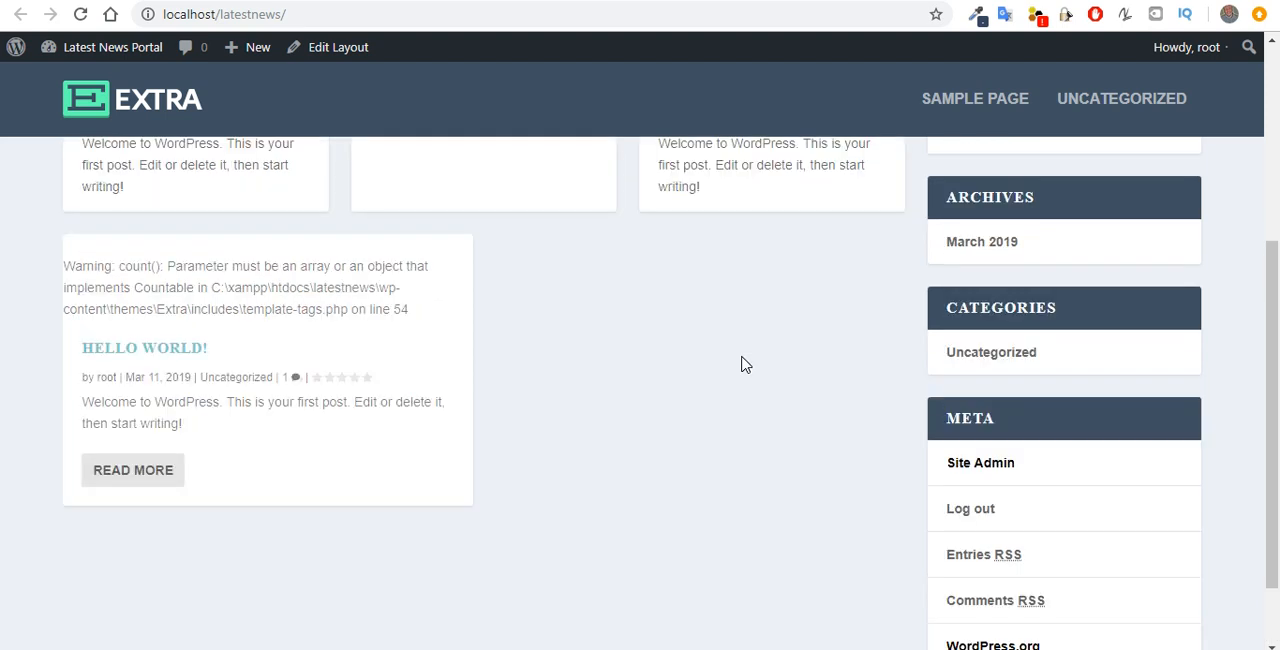
scroll(751, 274, "up", 5)
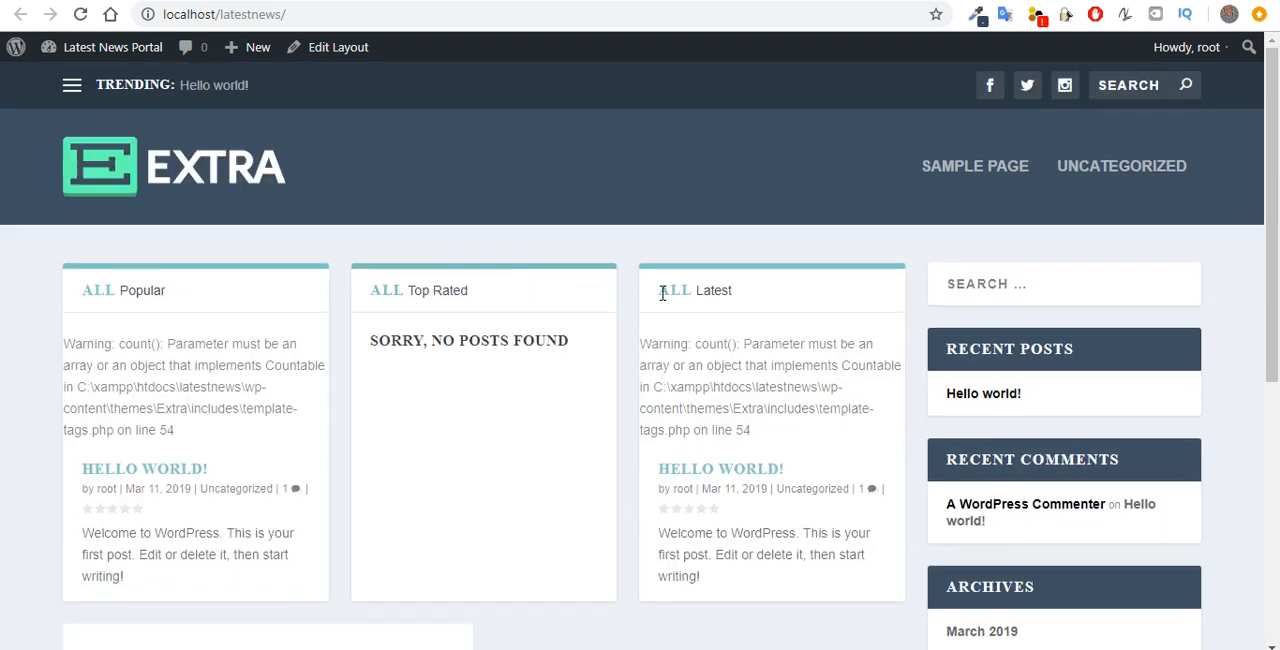
Switch to the Word document and replace its text with "Theme successfully activated...".
mouse_move(676, 649)
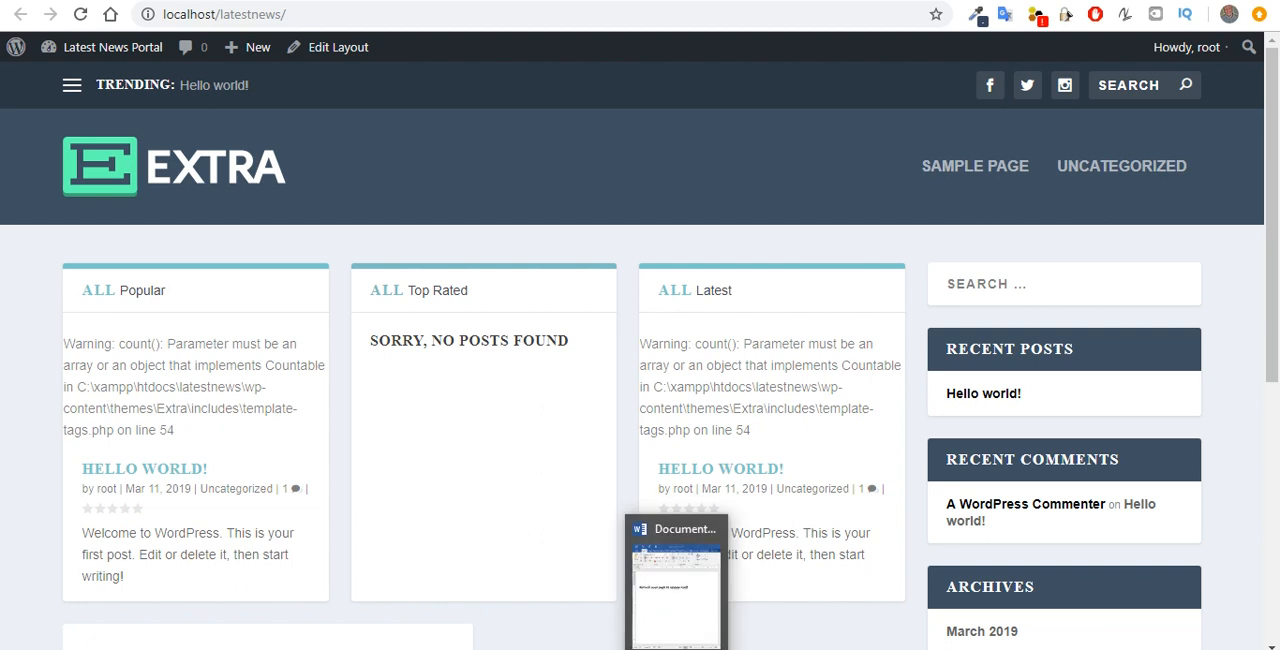
key("alt+Tab")
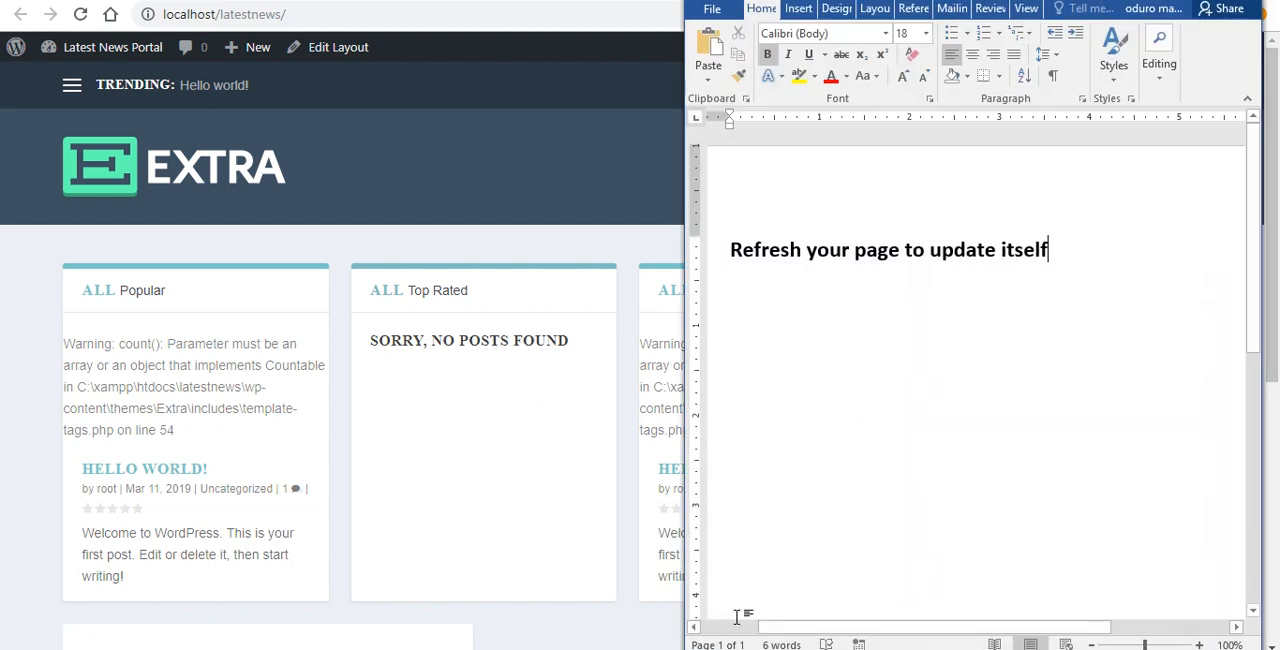
left_click_drag(1087, 245, 729, 249)
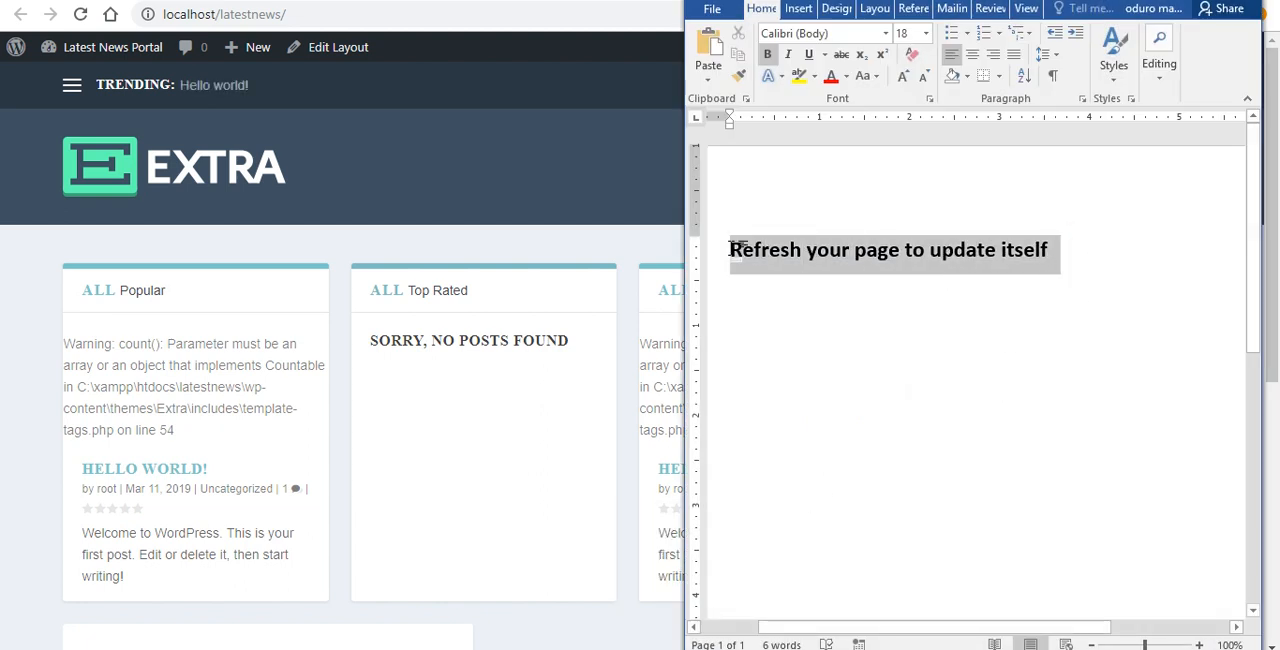
type("theme")
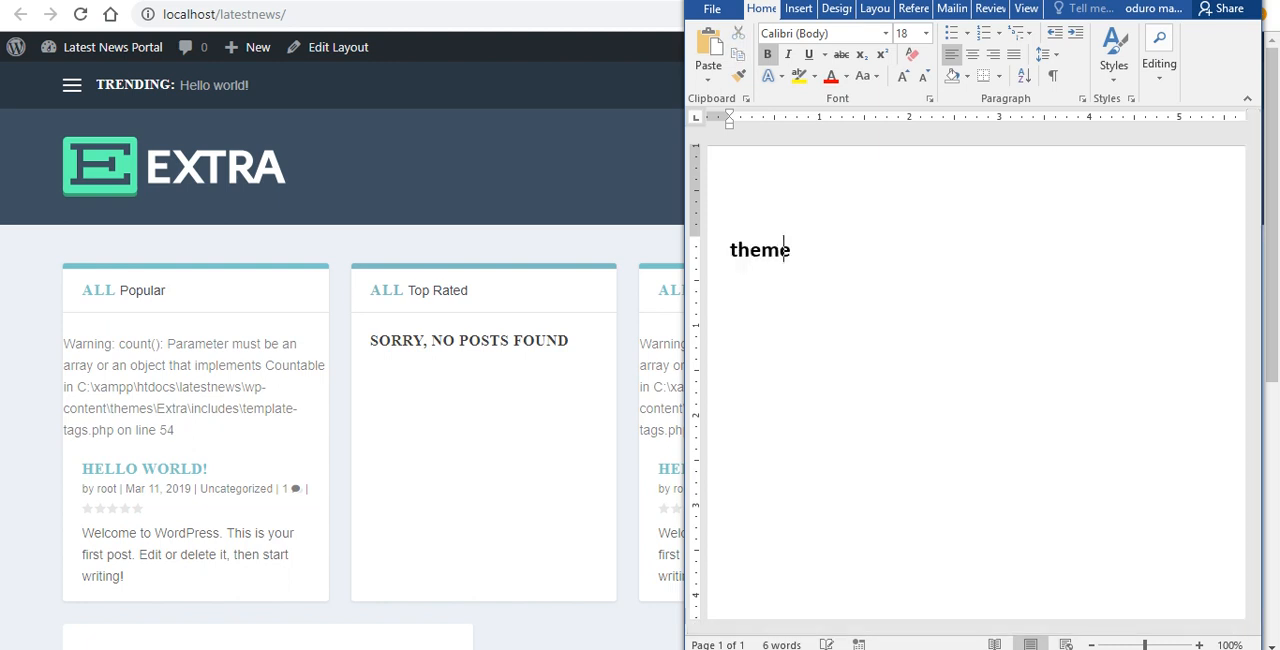
type(" succe")
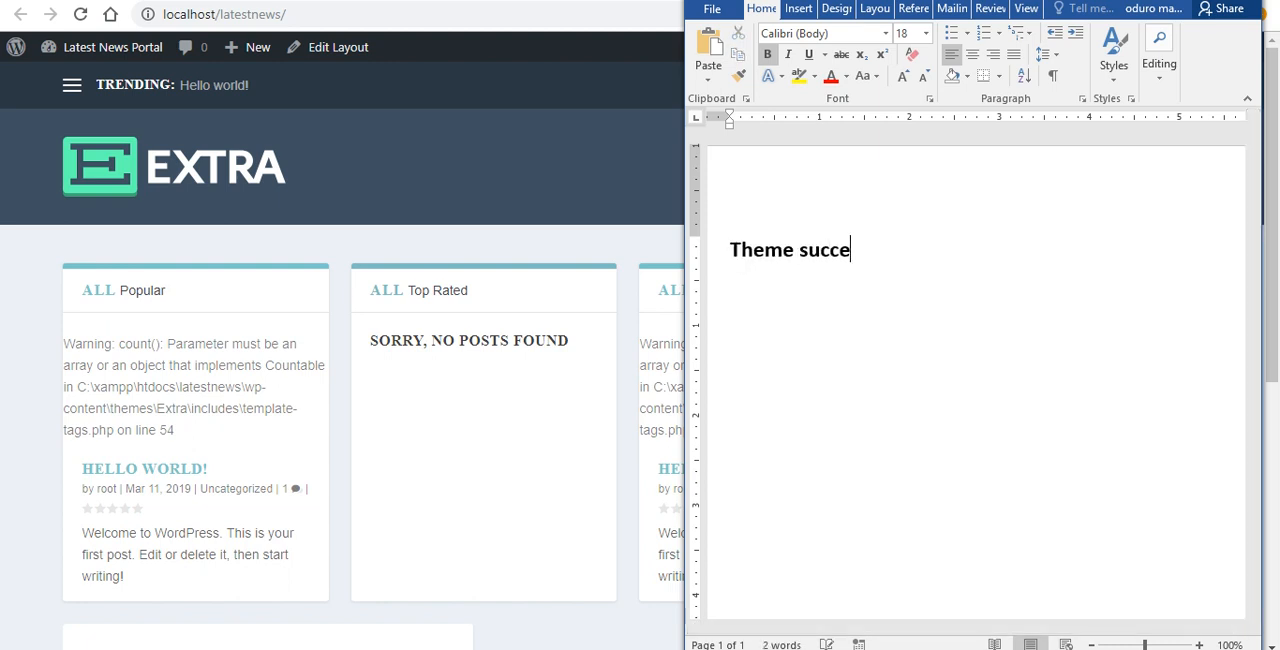
type("ssfully activat")
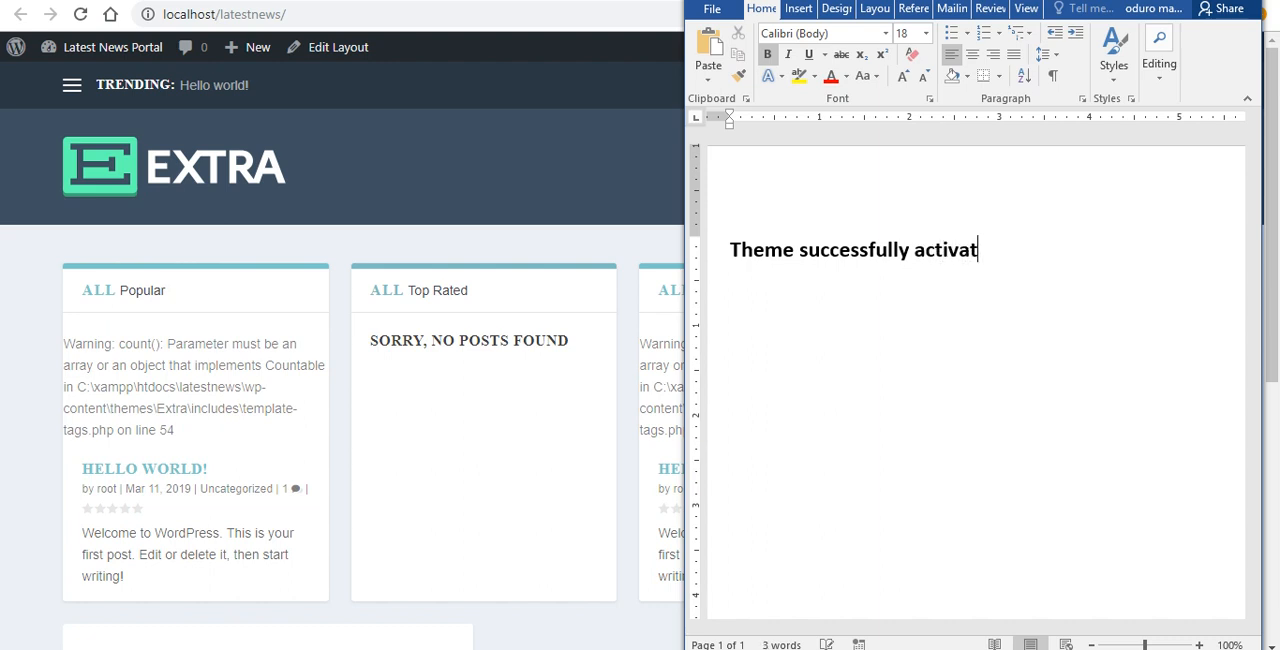
type("ed...")
type("See ")
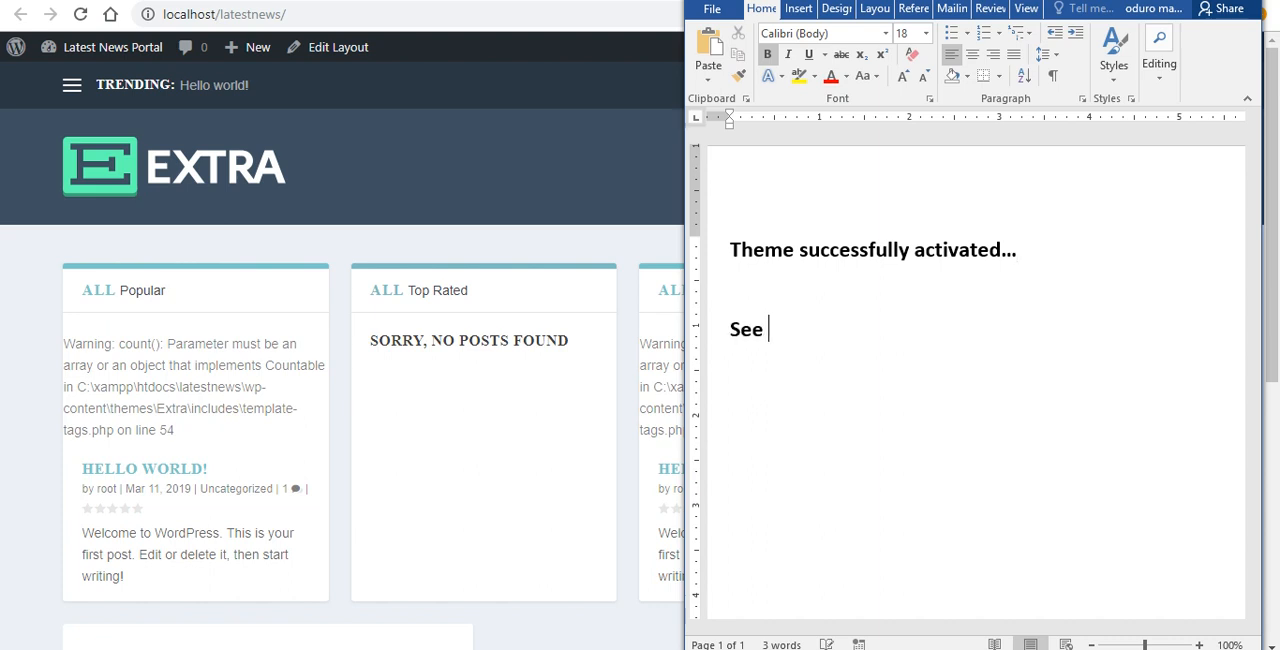
type("how awesome the")
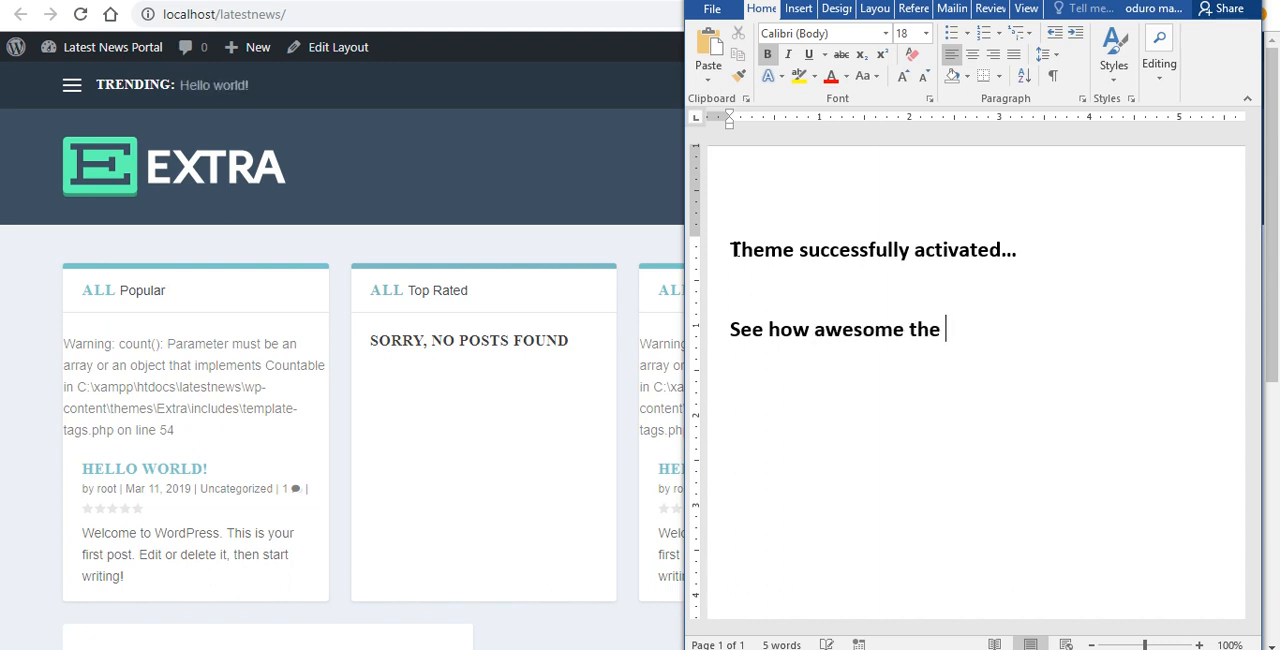
type(" webpage looks")
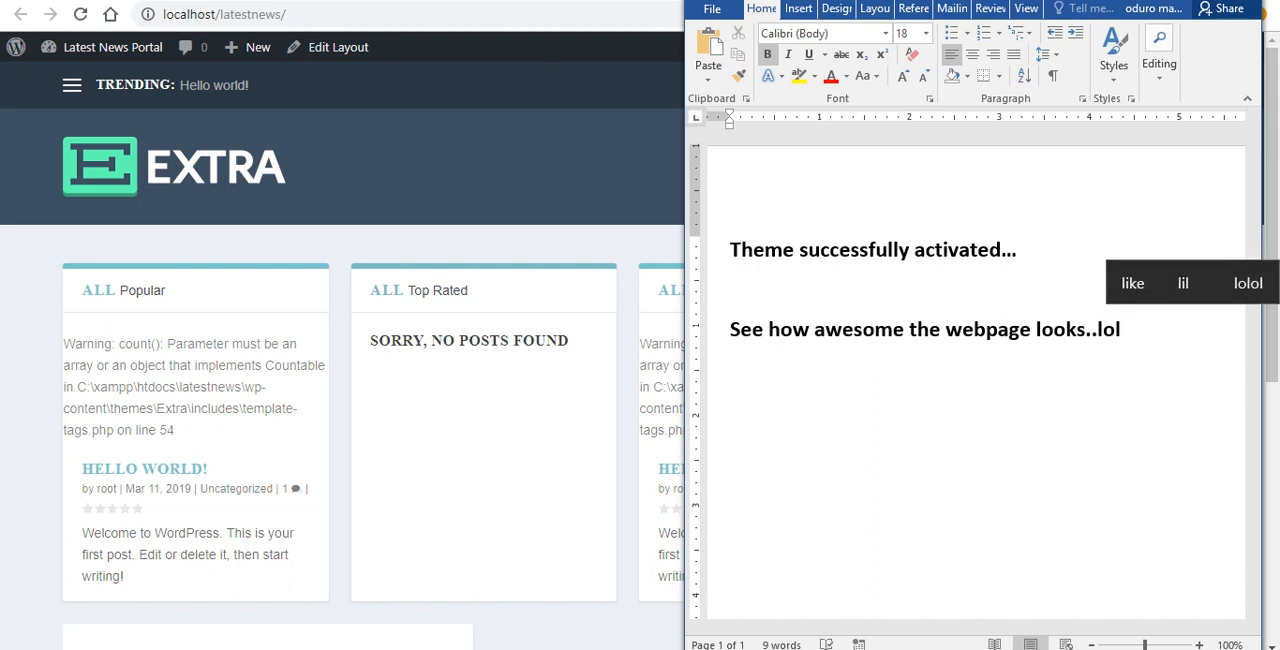
type("..lol")
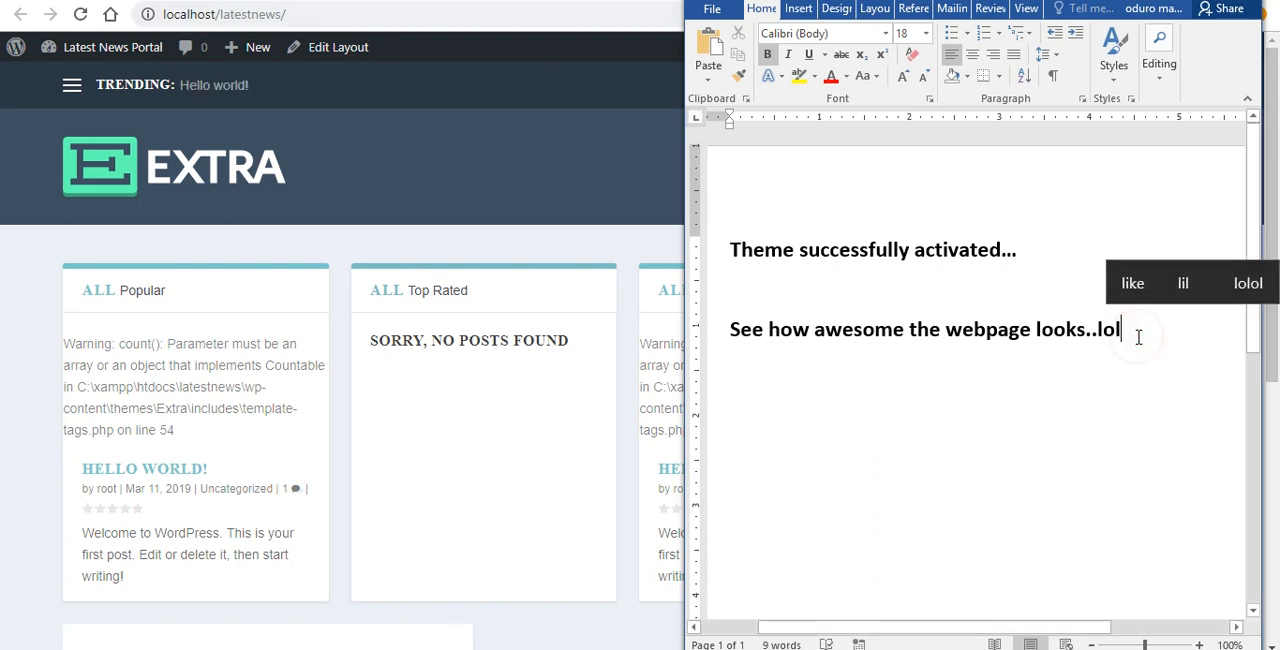
Add the closing line "Thanks for watching and please subscribe to the channel for more of these tutorials." below, leaving a blank line between.
key("Return")
key("Return")
type("thanks fo")
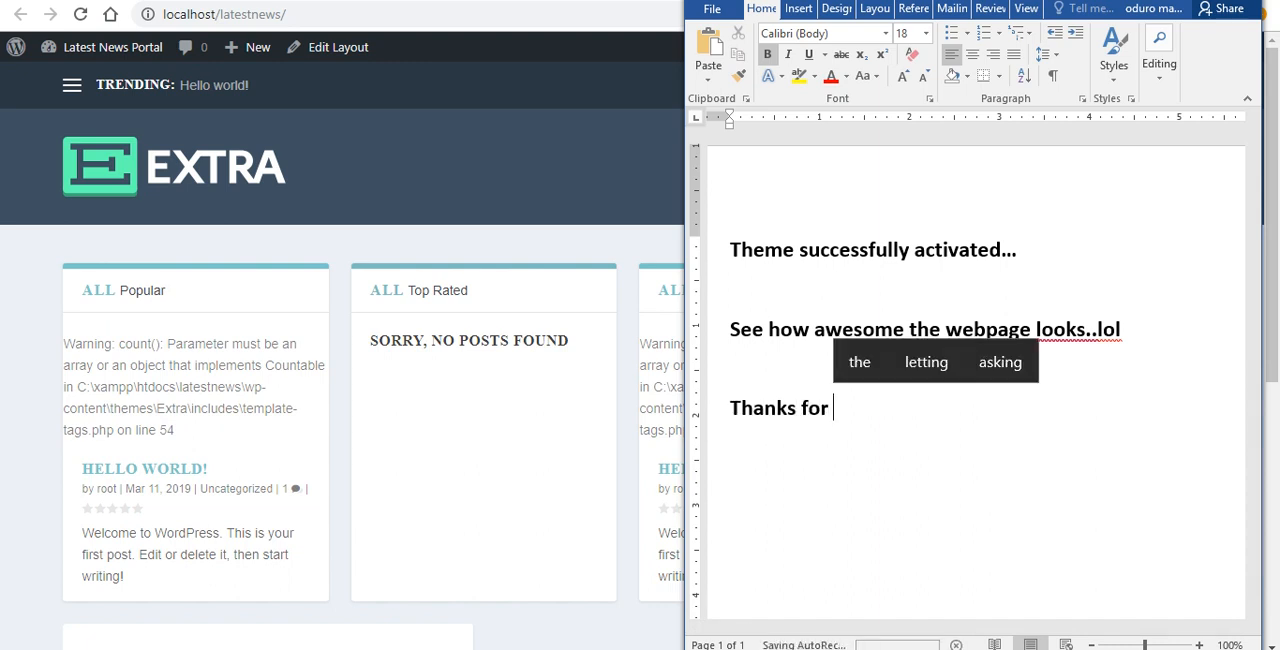
type("r watching")
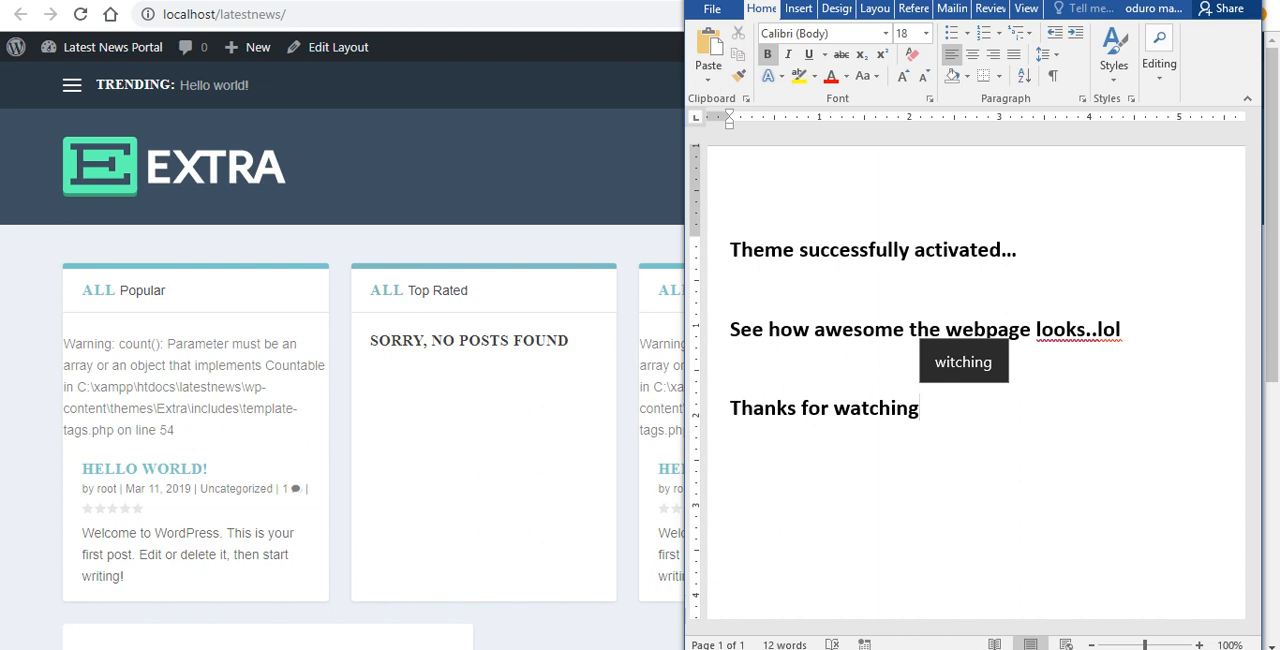
type(" and please subscribe to")
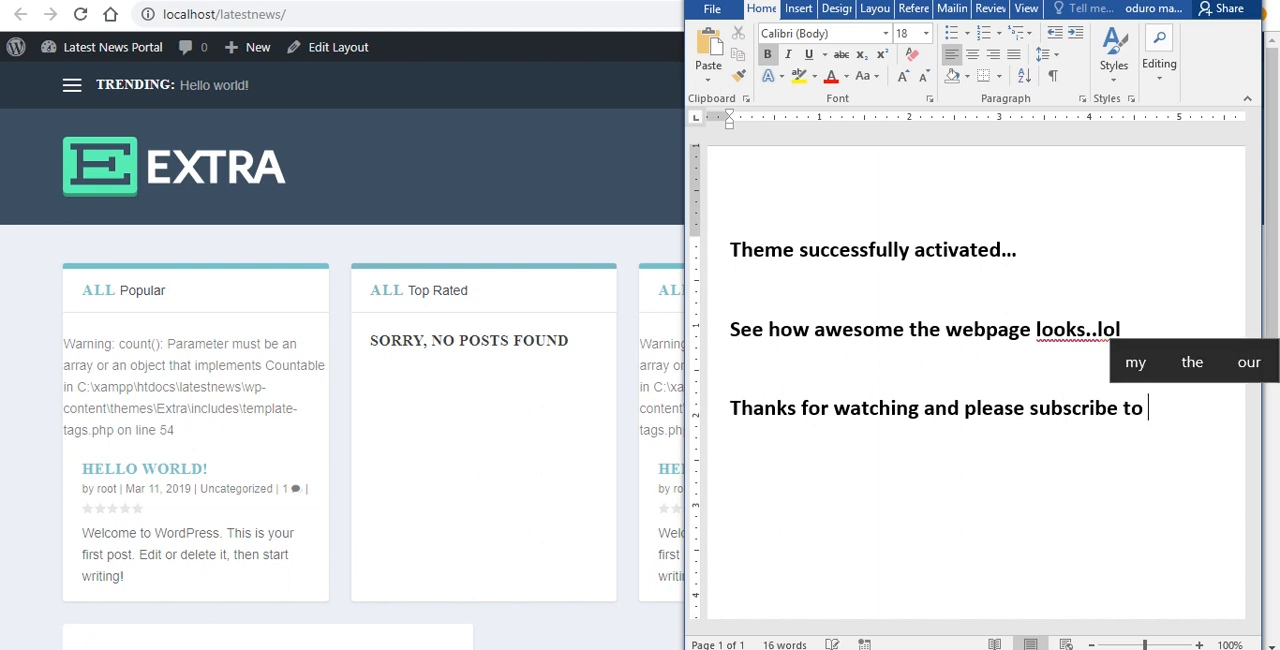
type(" the ")
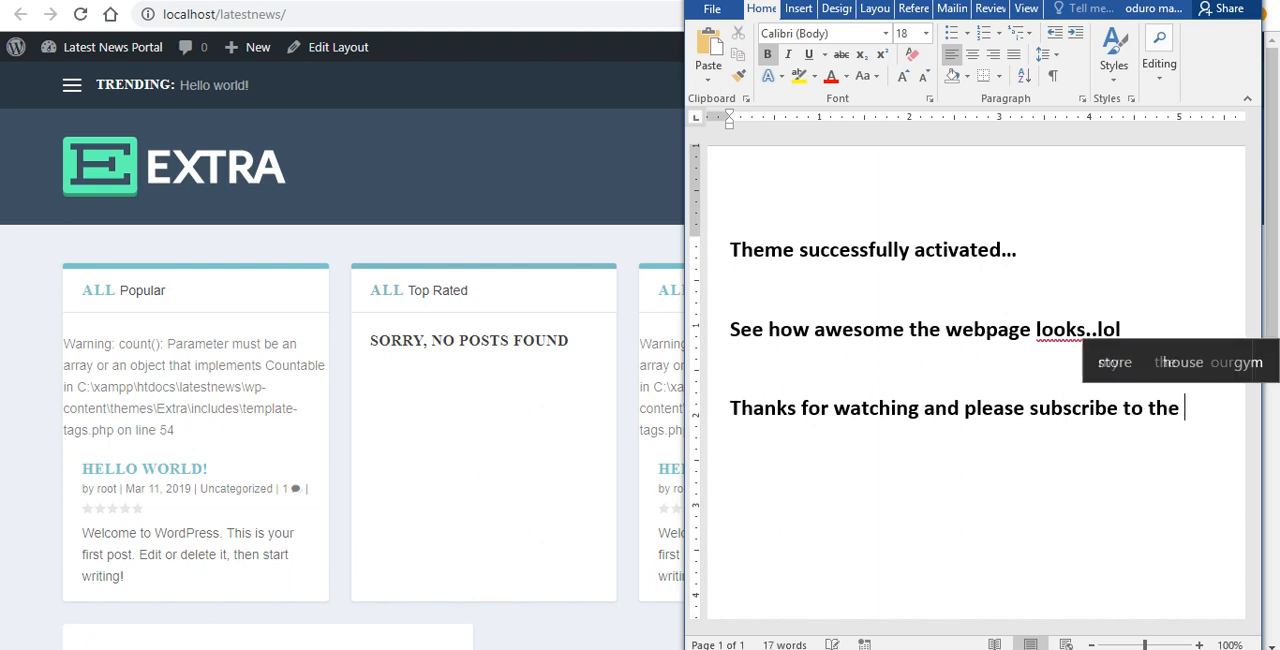
type("channe")
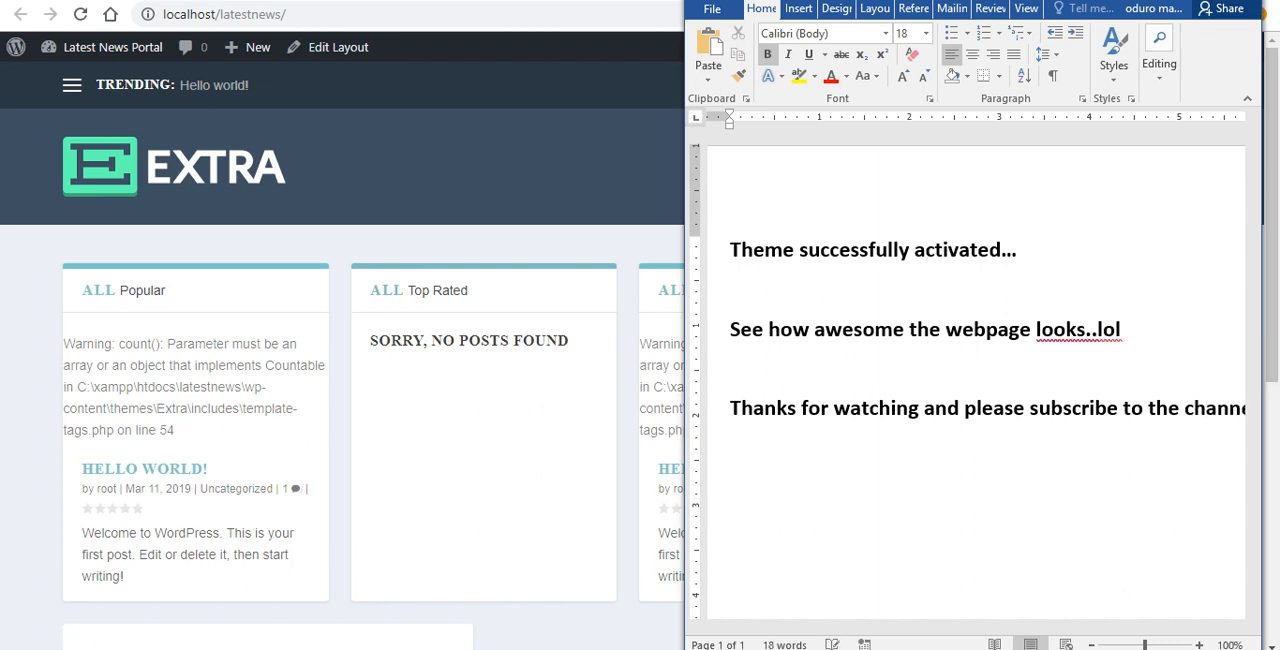
type("l fo")
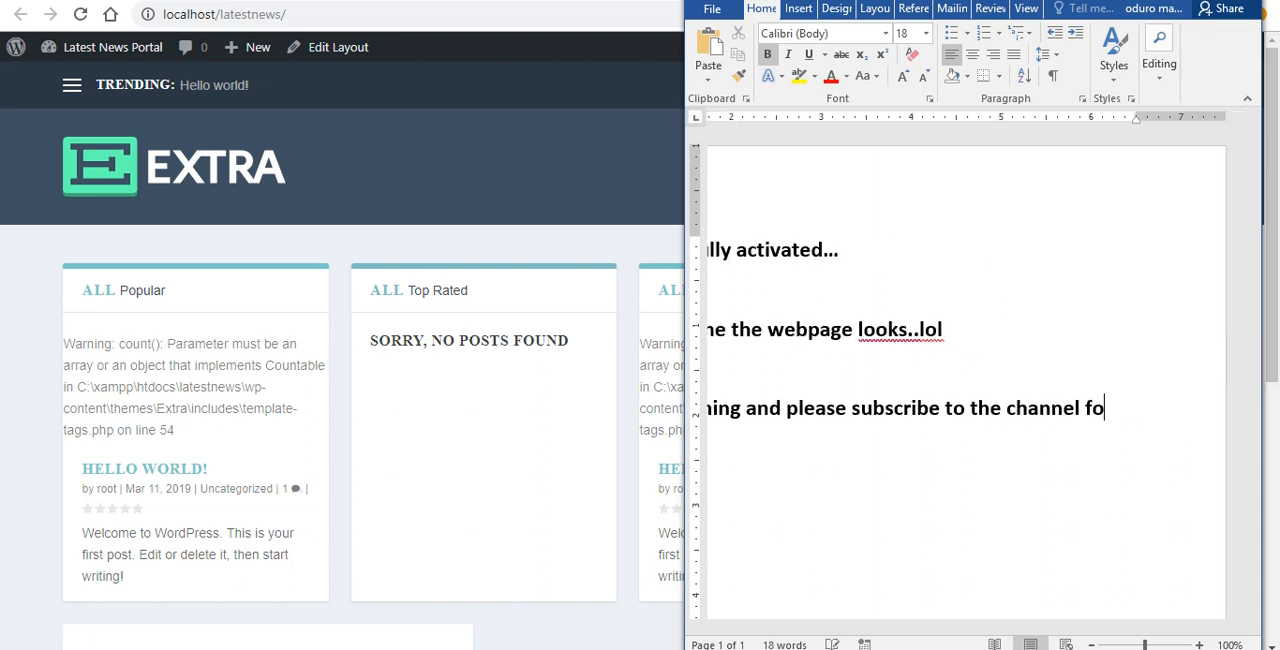
type("r mor")
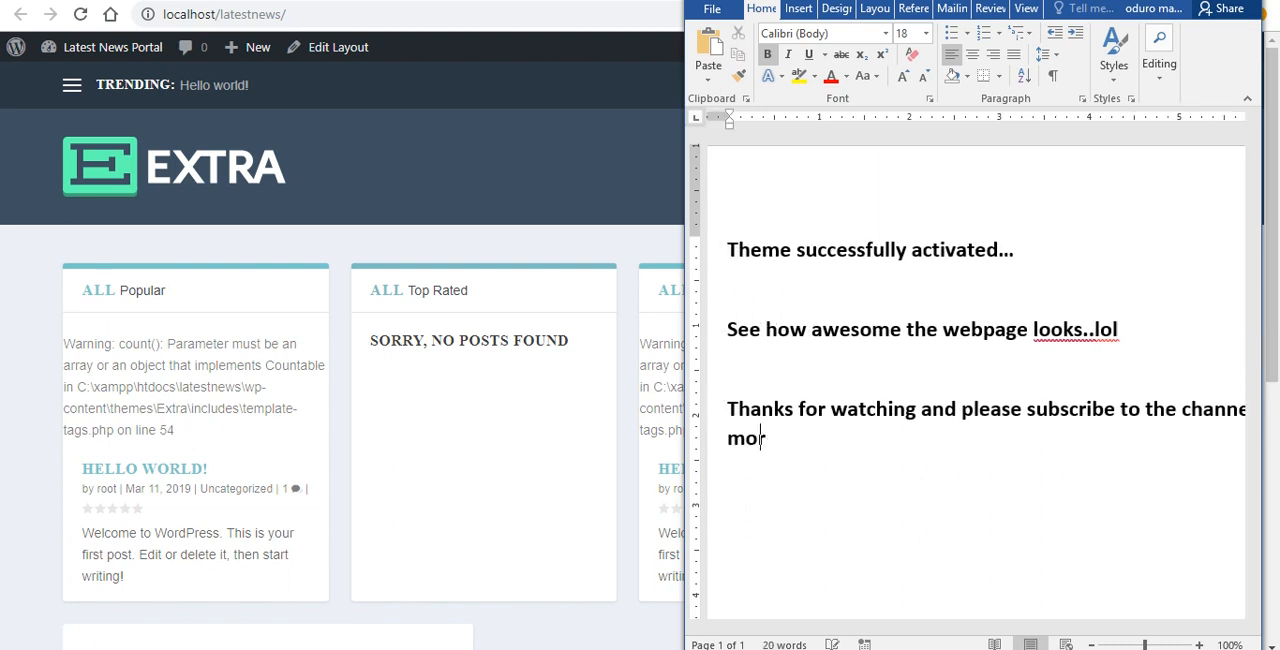
type("e of these tutorials.")
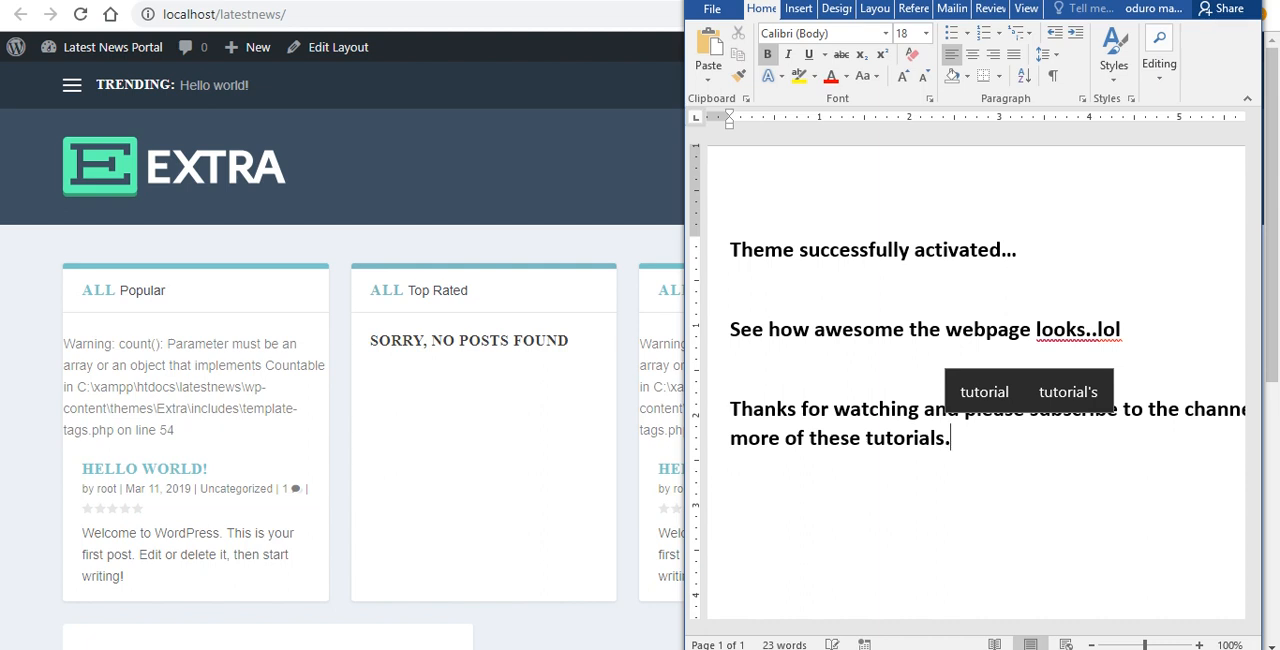
Minimize the Word document and look over the post blocks and sidebar widgets on the site's home page in the browser.
left_click(1136, 3)
scroll(576, 290, "down", 3)
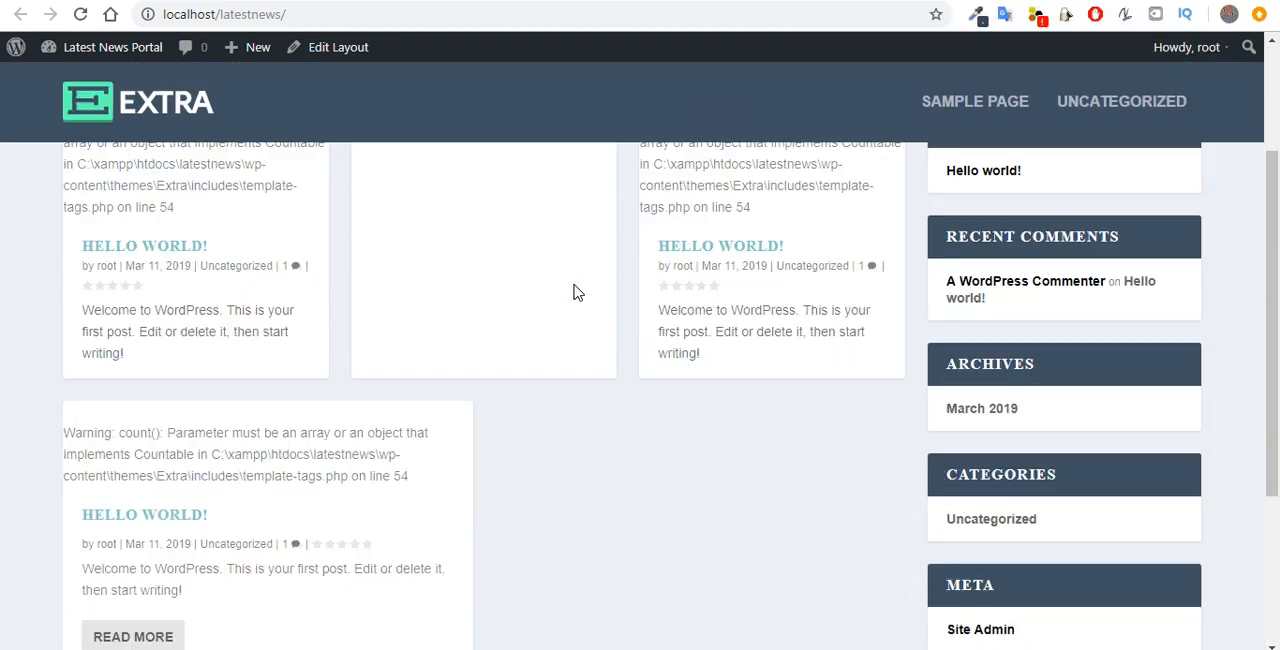